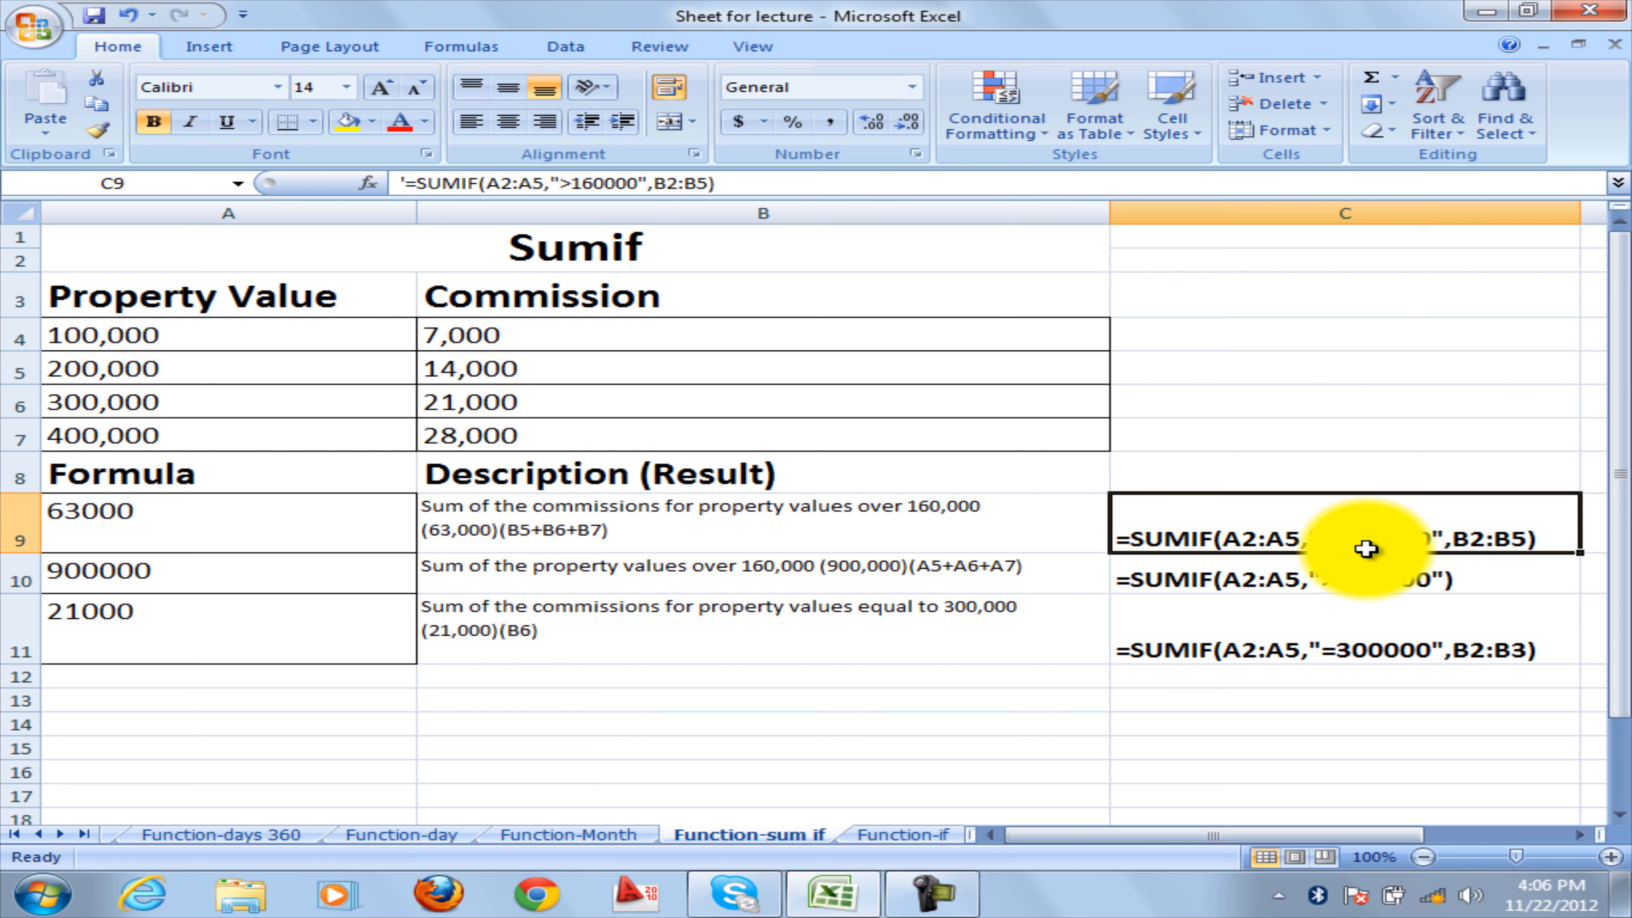
Examine which property values exceed 160,000, their matching commissions in B5:B7, and the SUMIF formula in A9 with its text version in C9.
left_click_drag(619, 339, 618, 434)
left_click(106, 393)
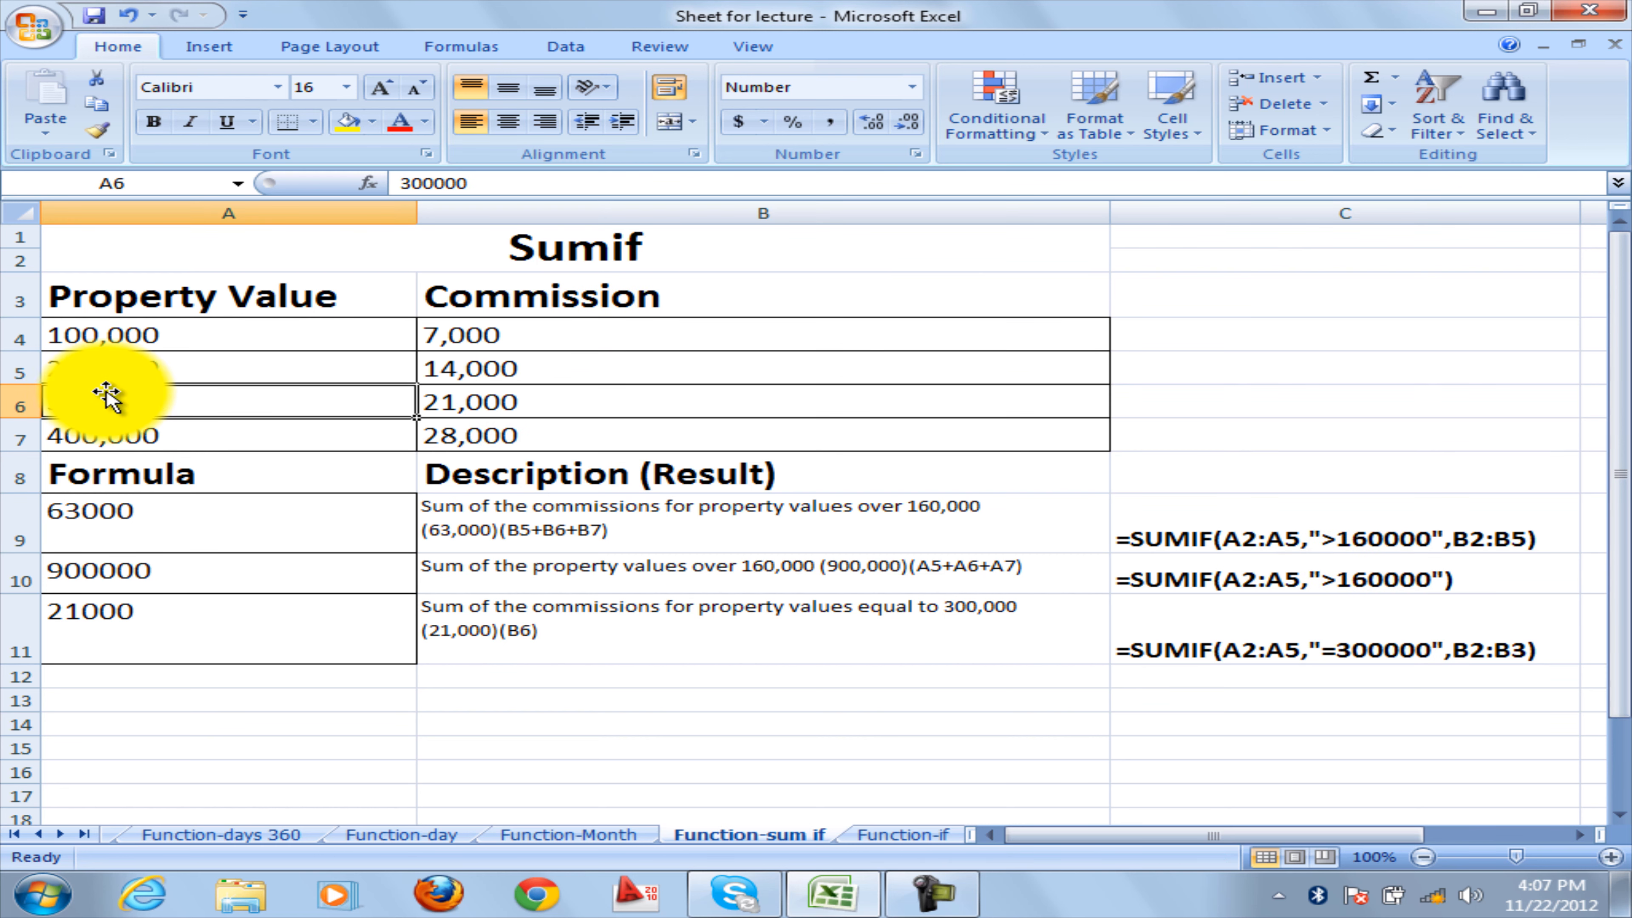
left_click(123, 335)
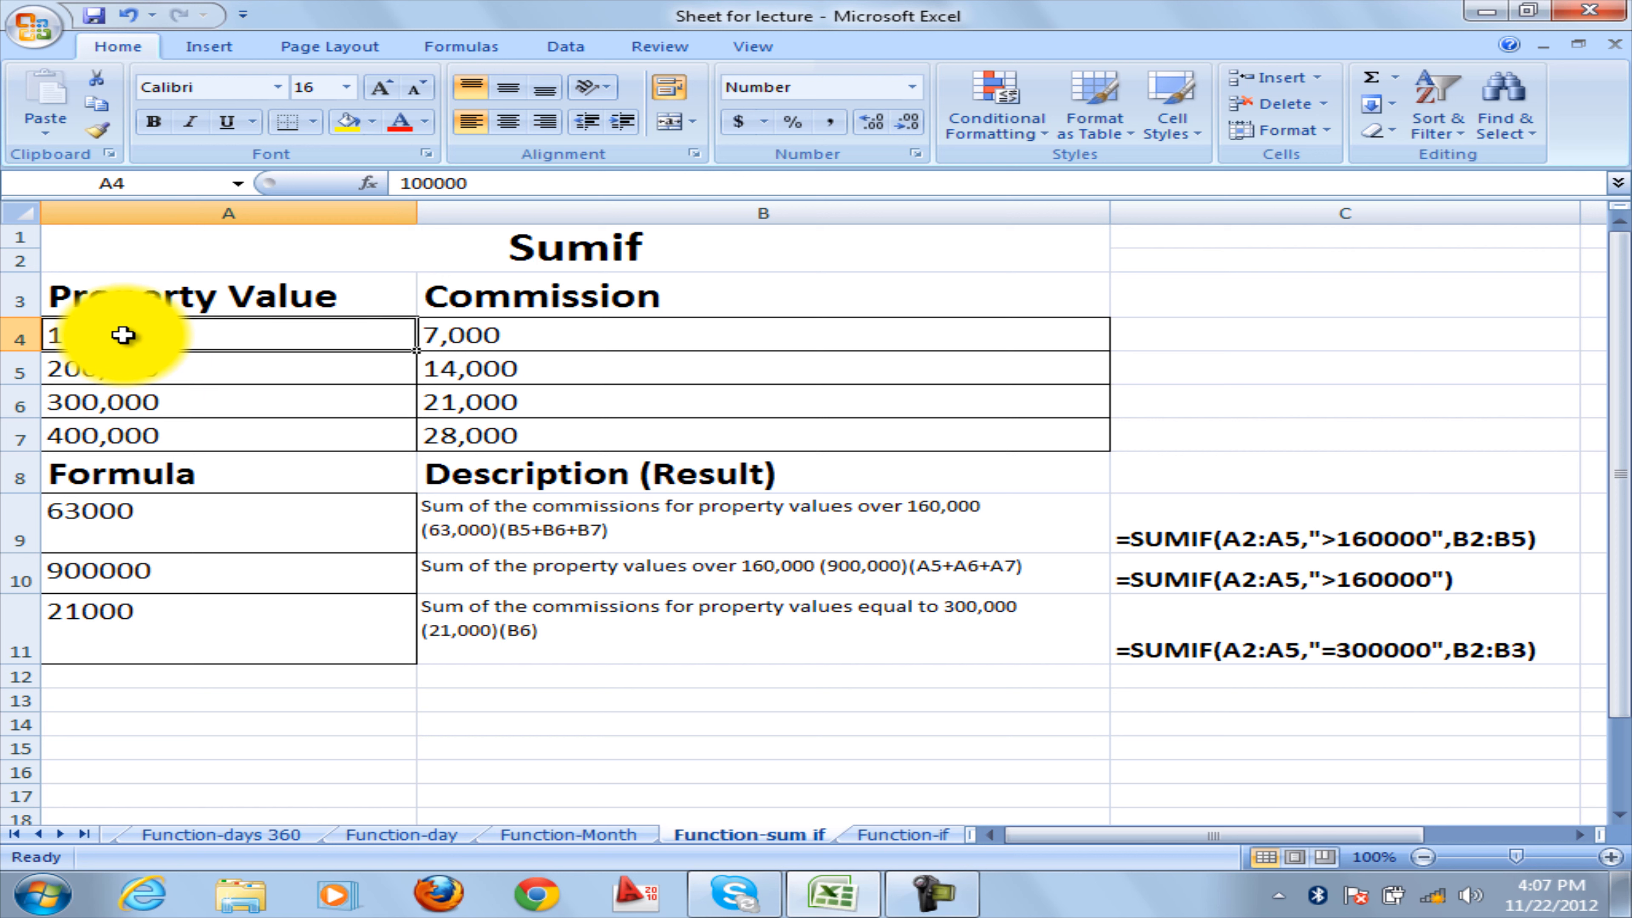
left_click_drag(124, 333, 536, 332)
left_click(237, 367)
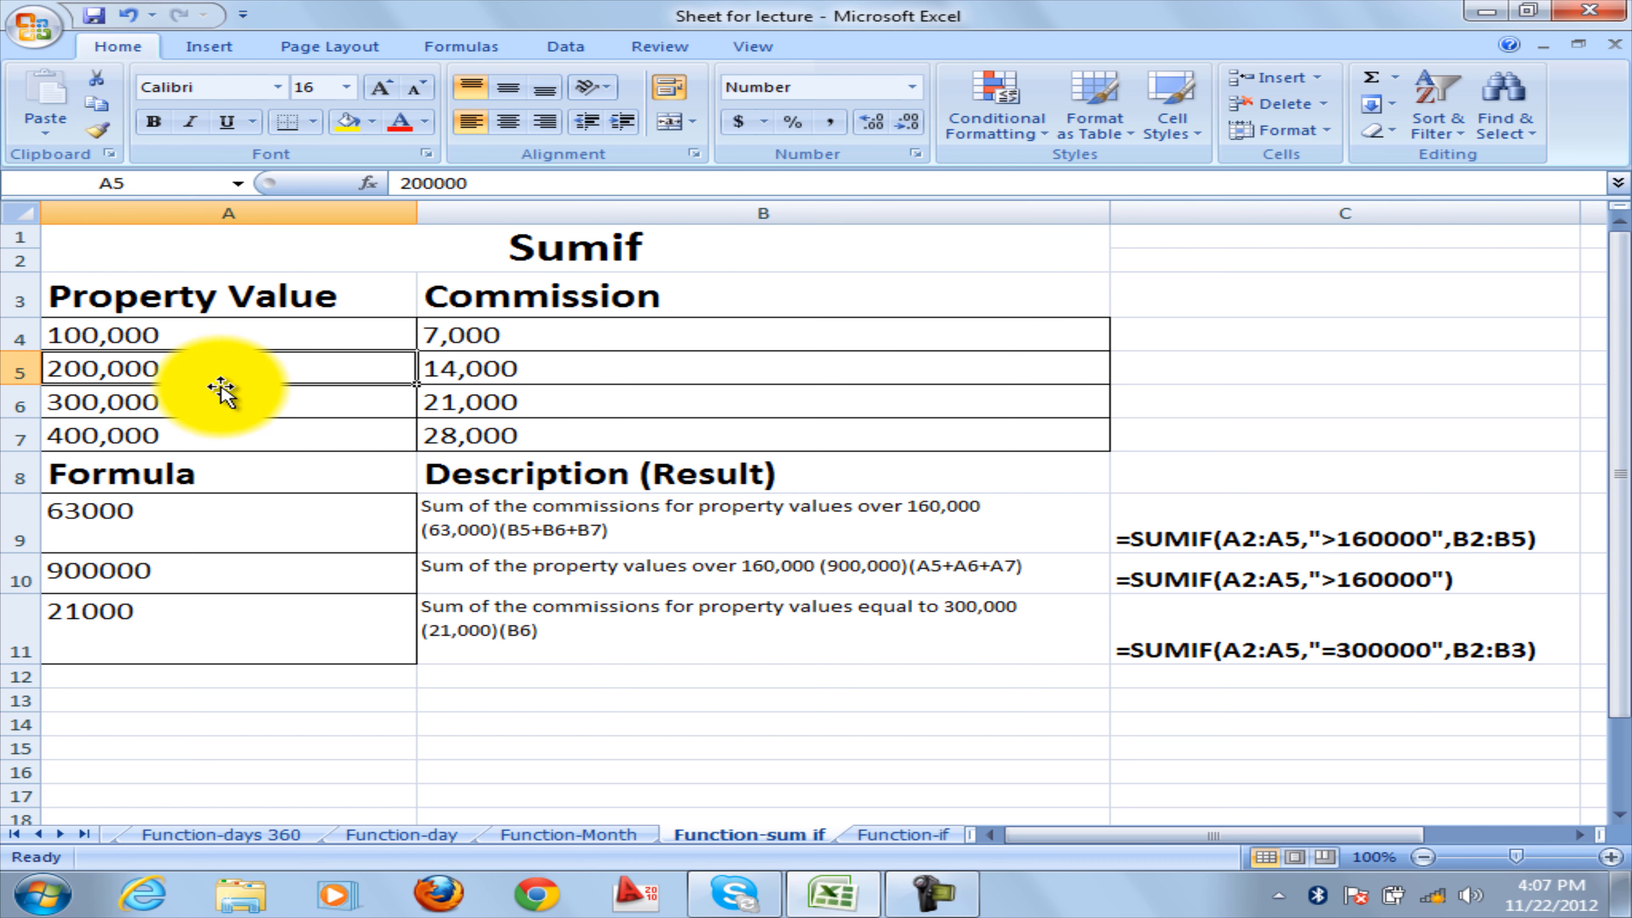
left_click(450, 366)
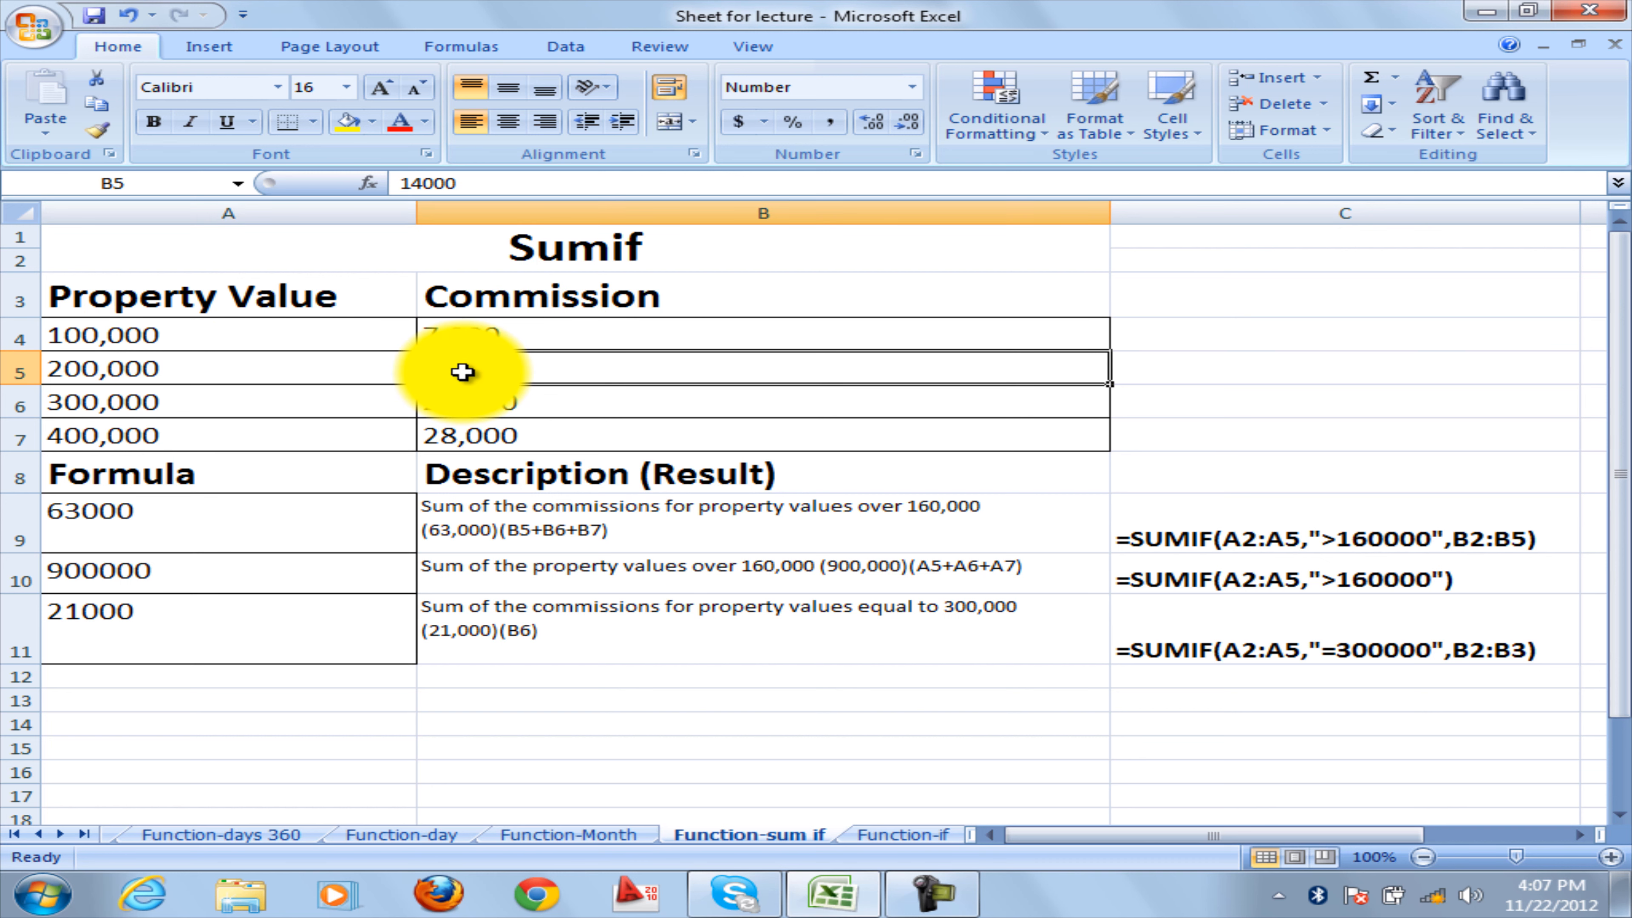
left_click_drag(238, 420, 334, 414)
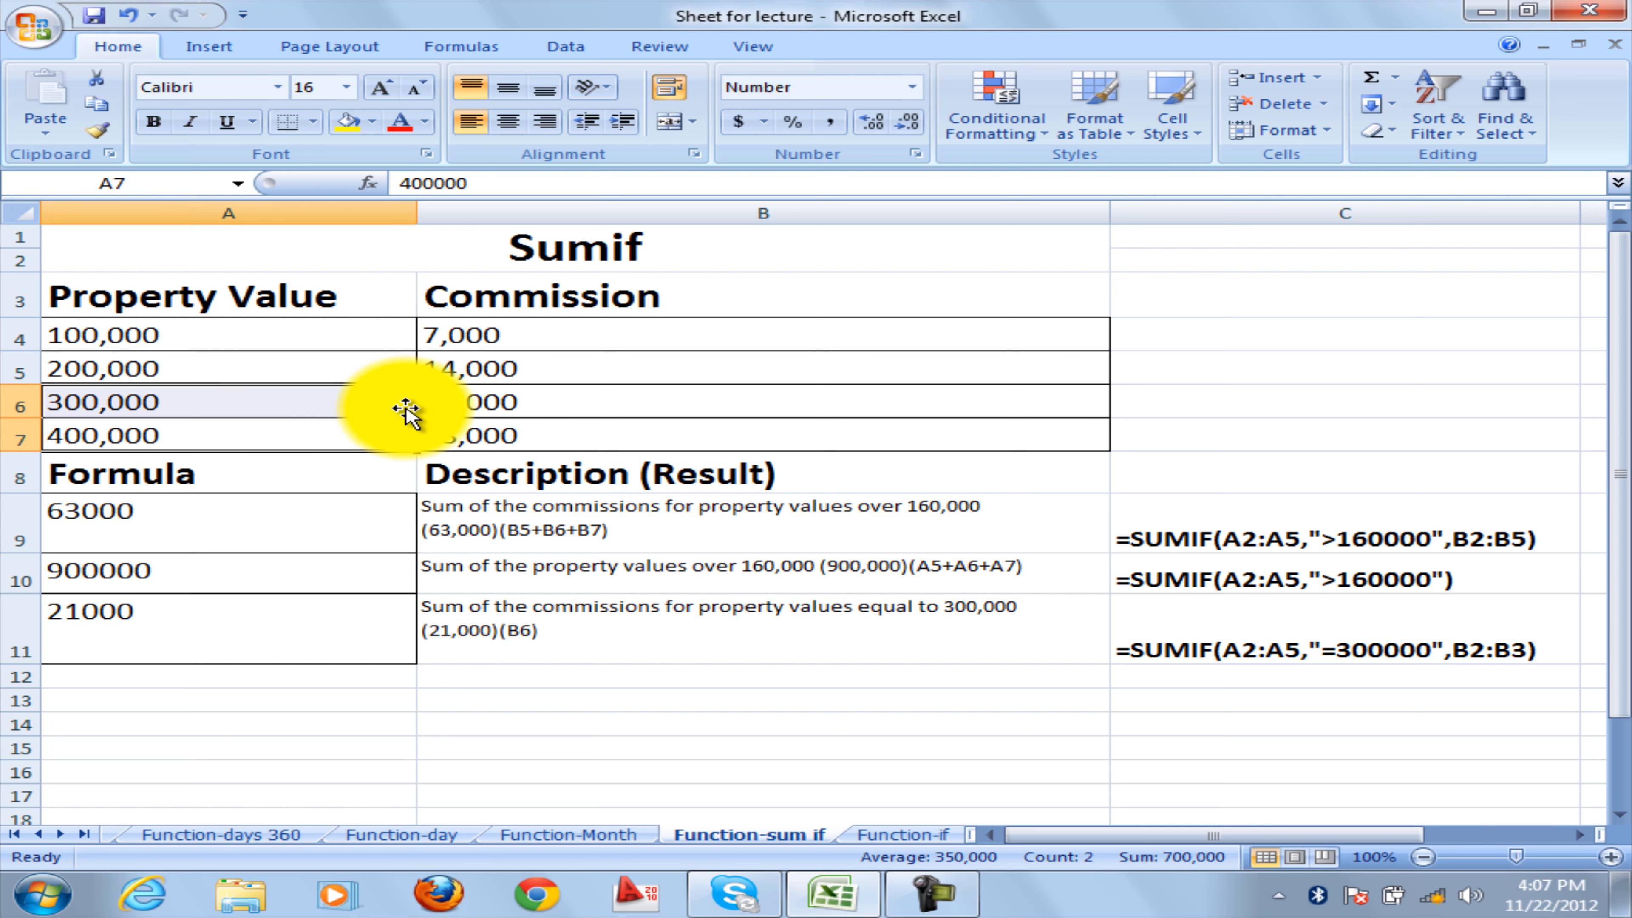
left_click(459, 405)
left_click_drag(215, 436, 476, 432)
left_click_drag(448, 373, 444, 437)
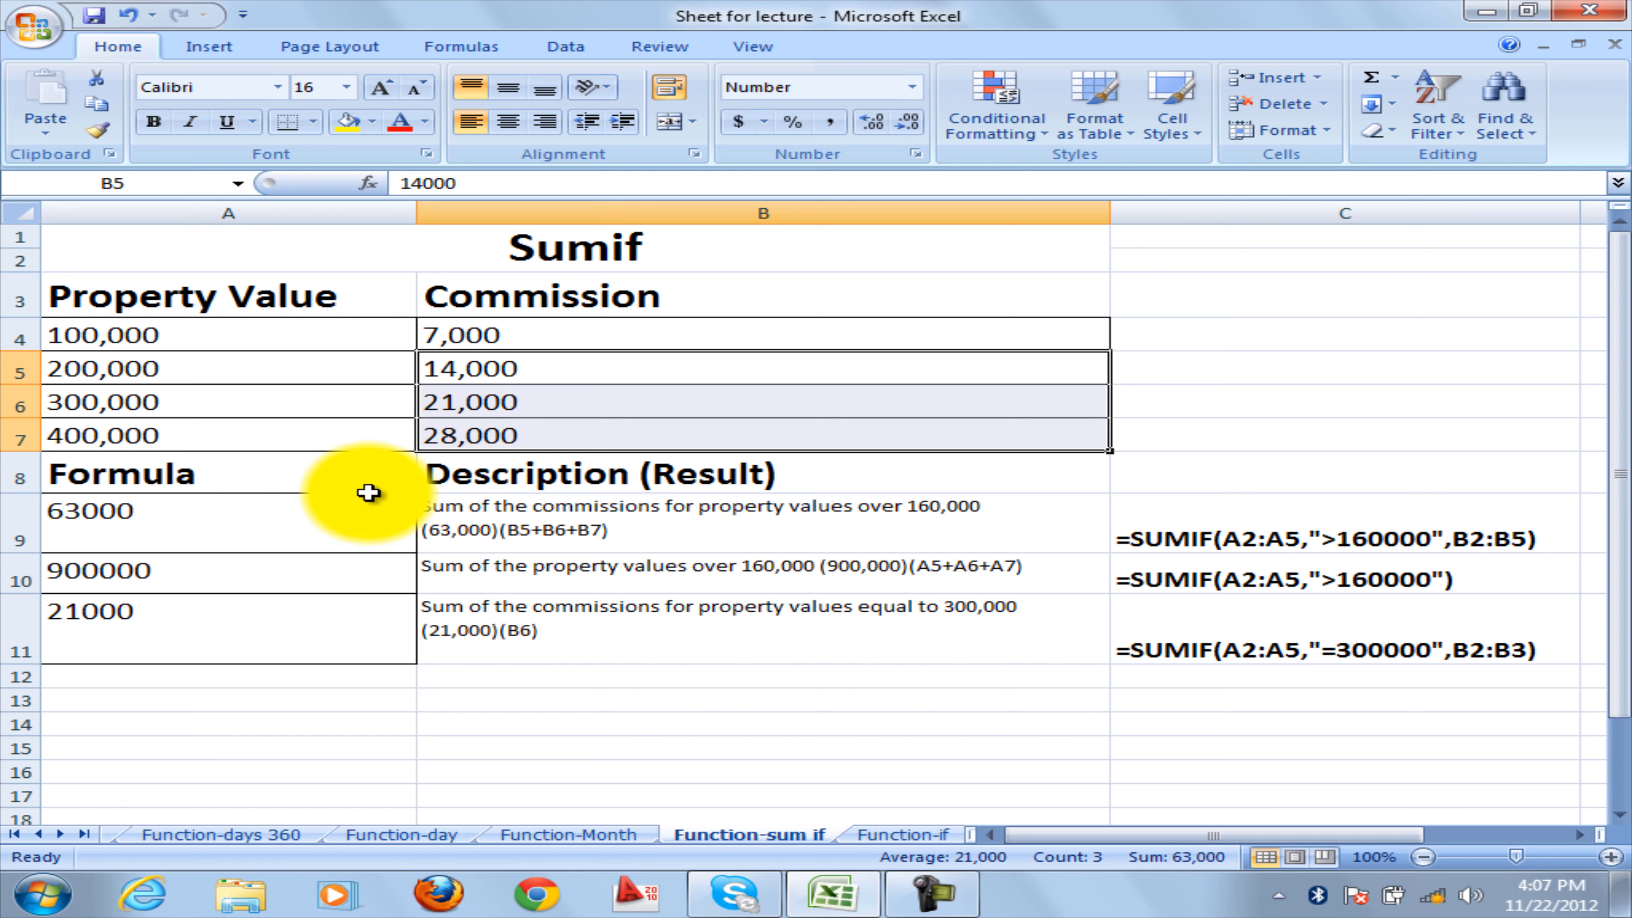
left_click(1320, 540)
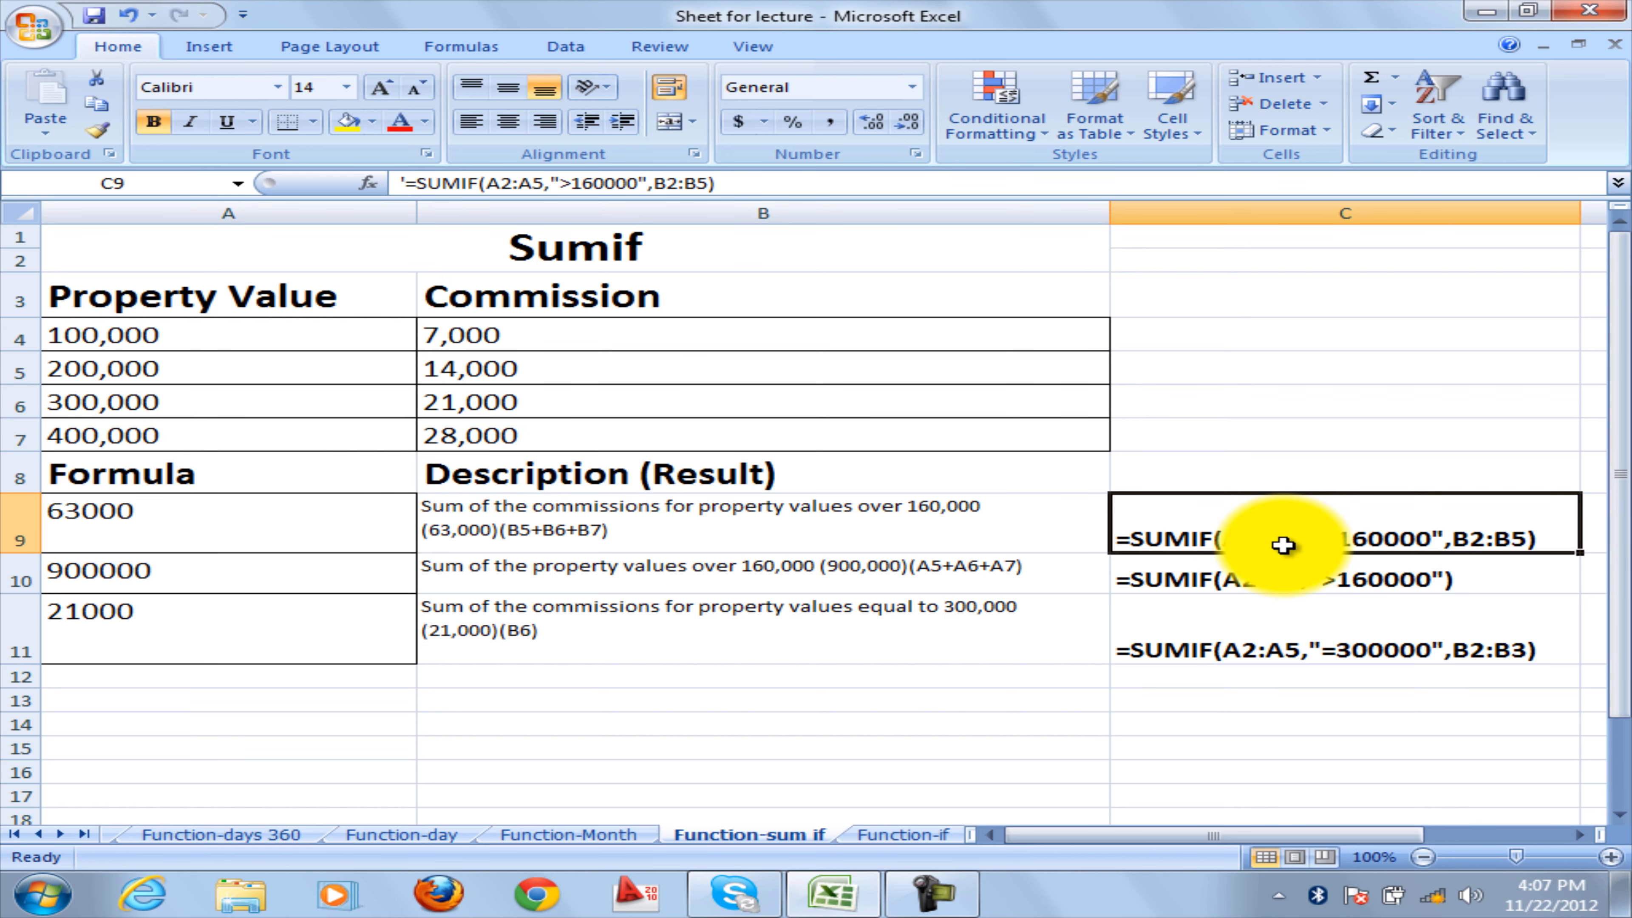
left_click(238, 517)
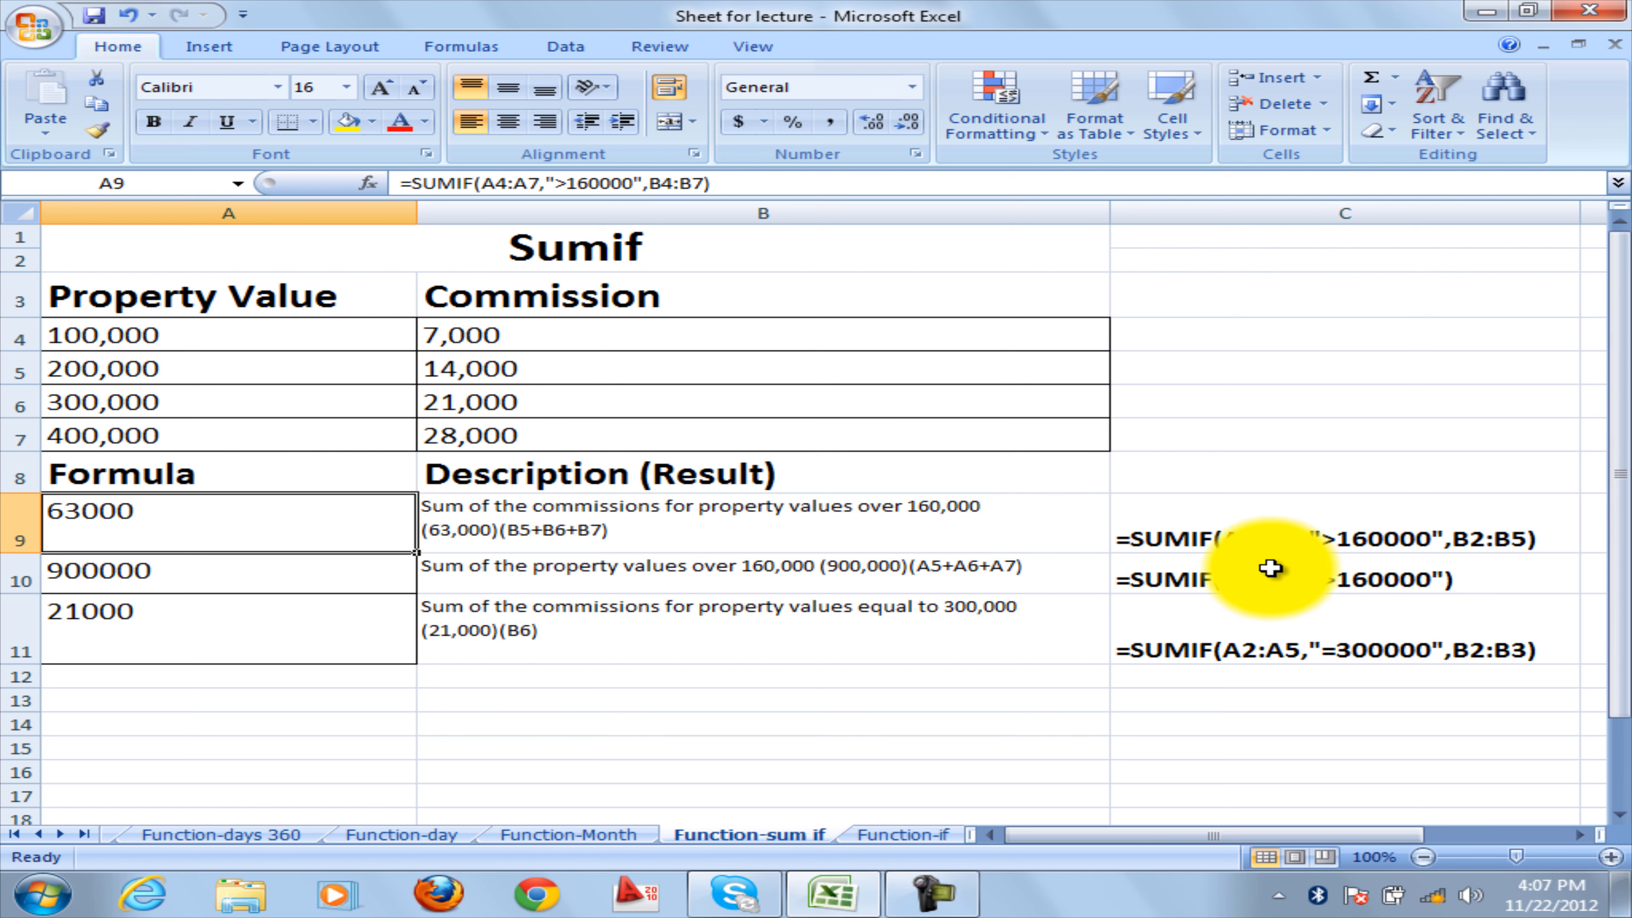
Examine the commission and property value ranges, the property values over 160,000 in A5:A7, and the SUMIF formula in A10.
left_click_drag(510, 327, 532, 428)
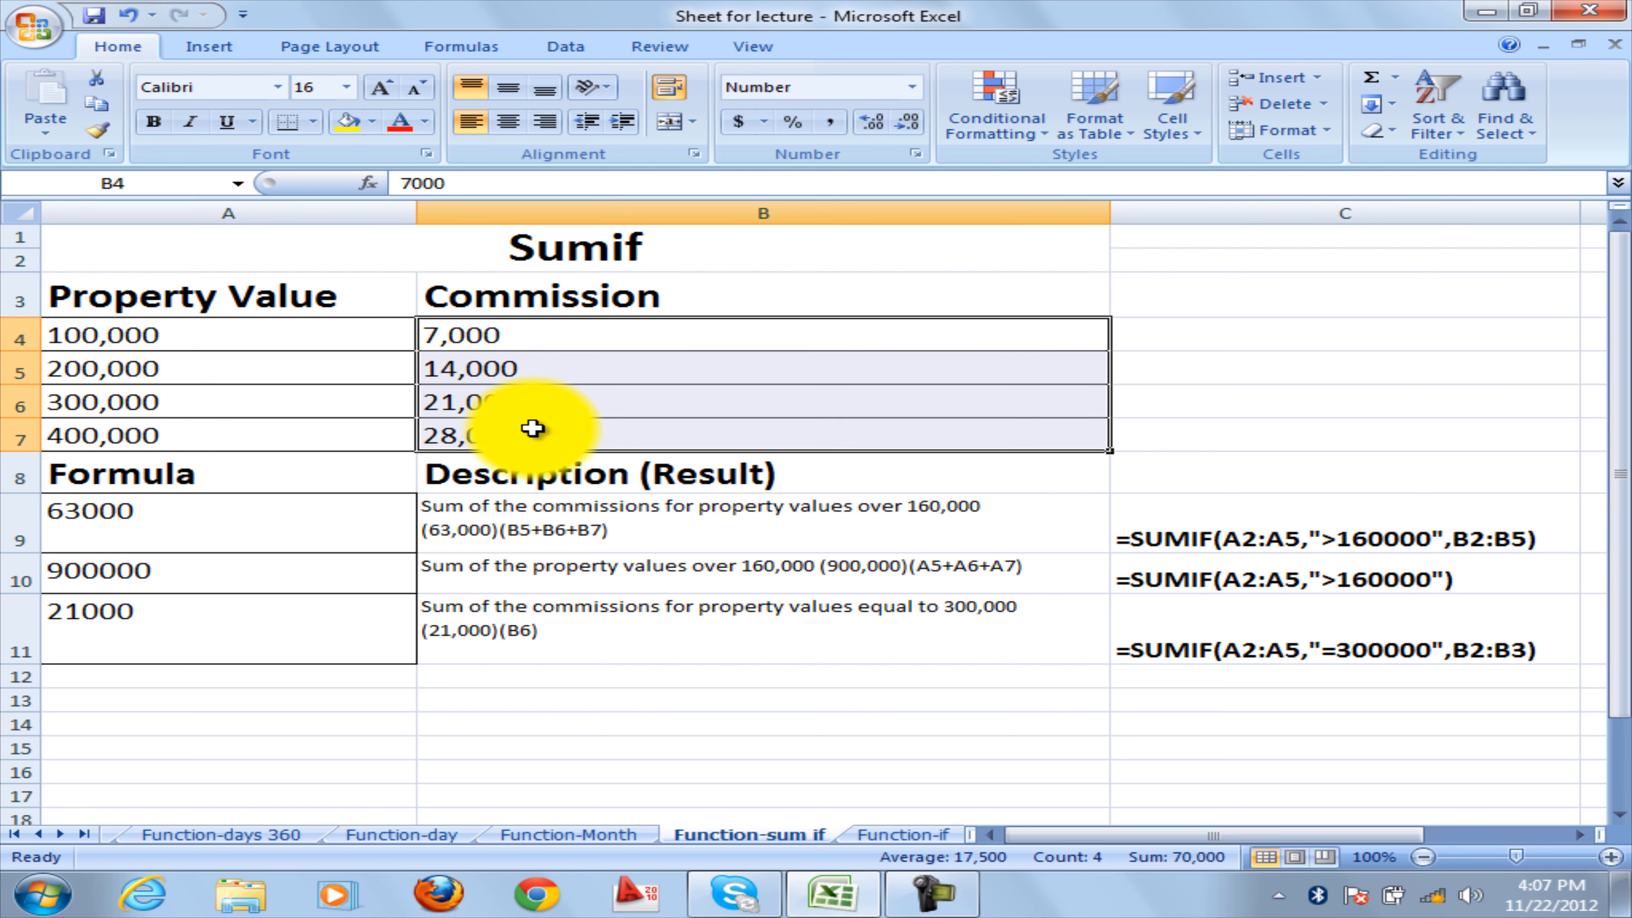
left_click_drag(157, 329, 161, 436)
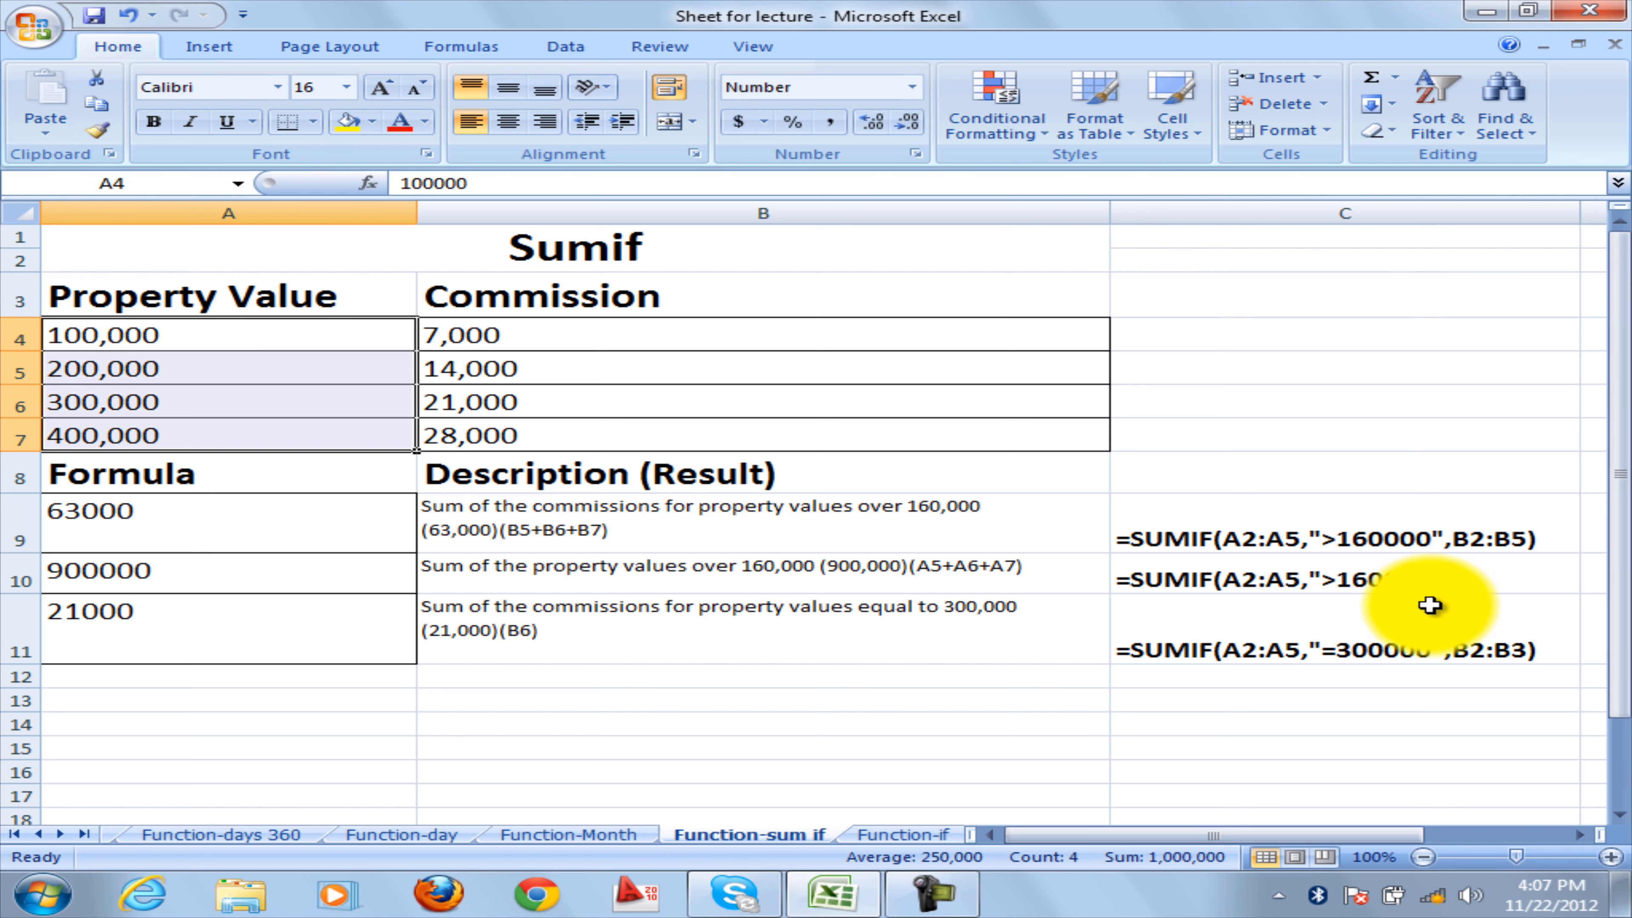
left_click(168, 337)
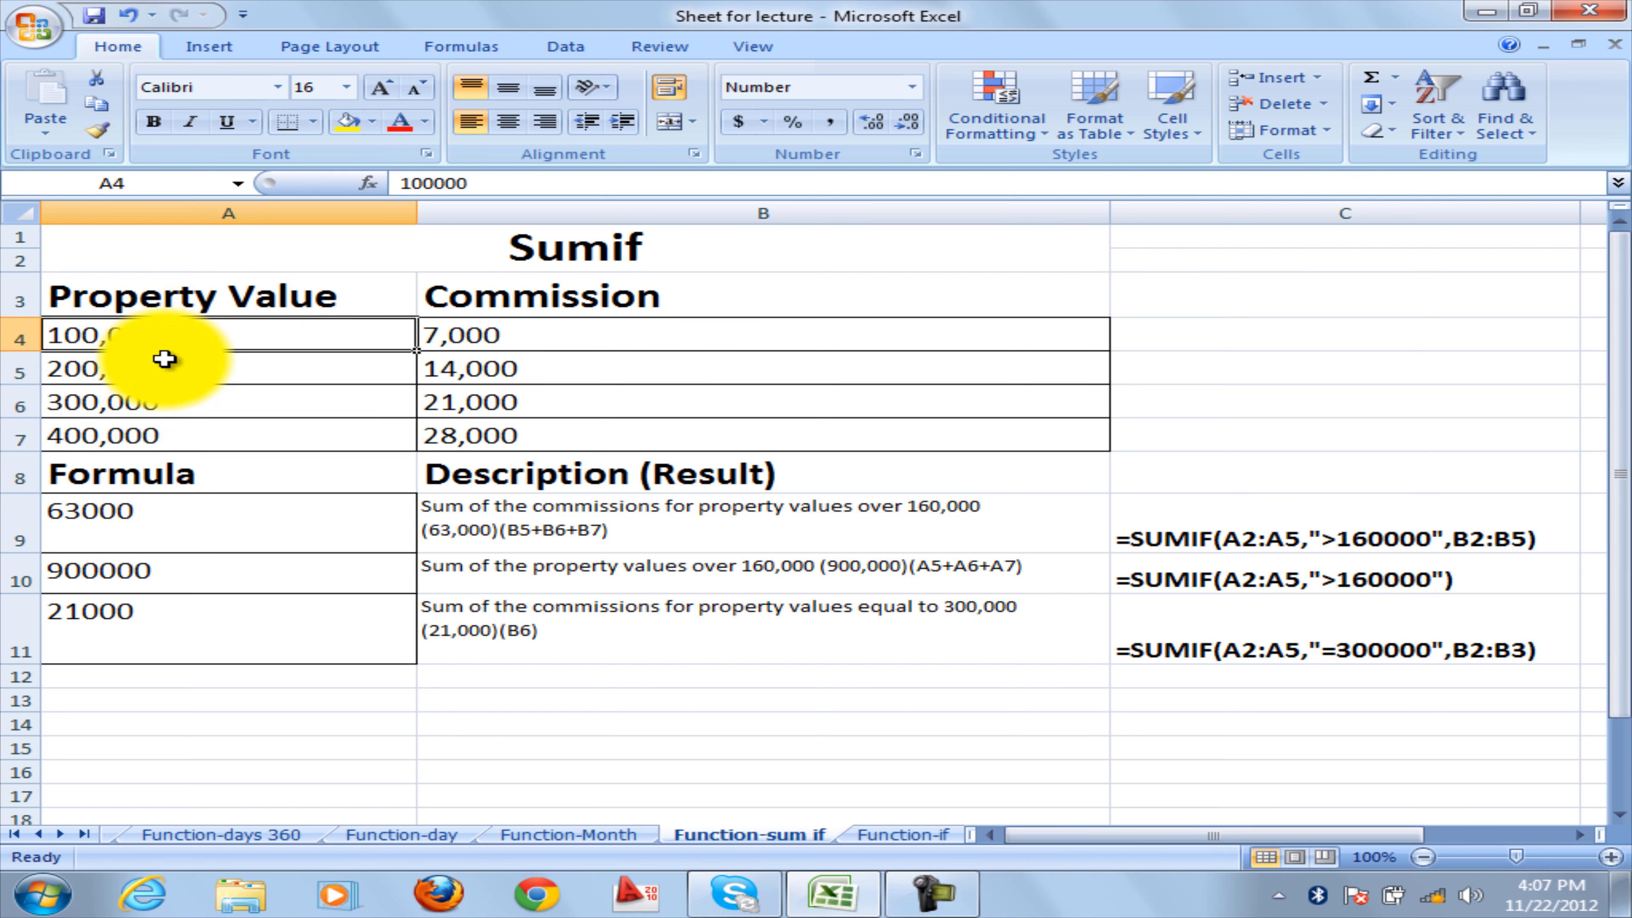
key("Down")
key("Down")
key("Down")
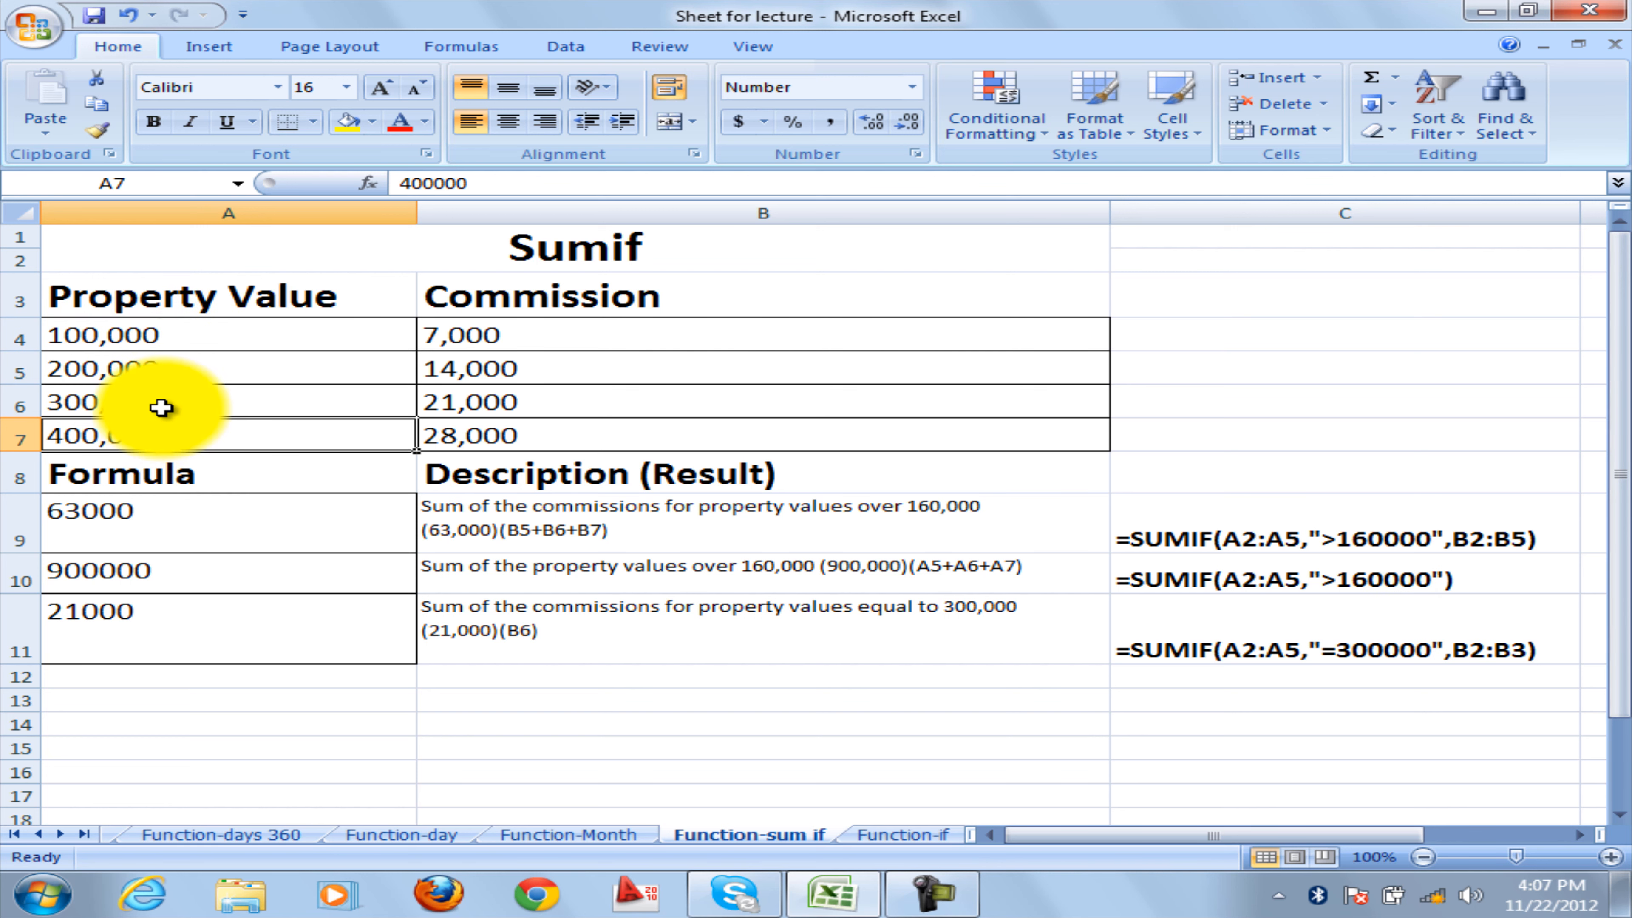
left_click(140, 336)
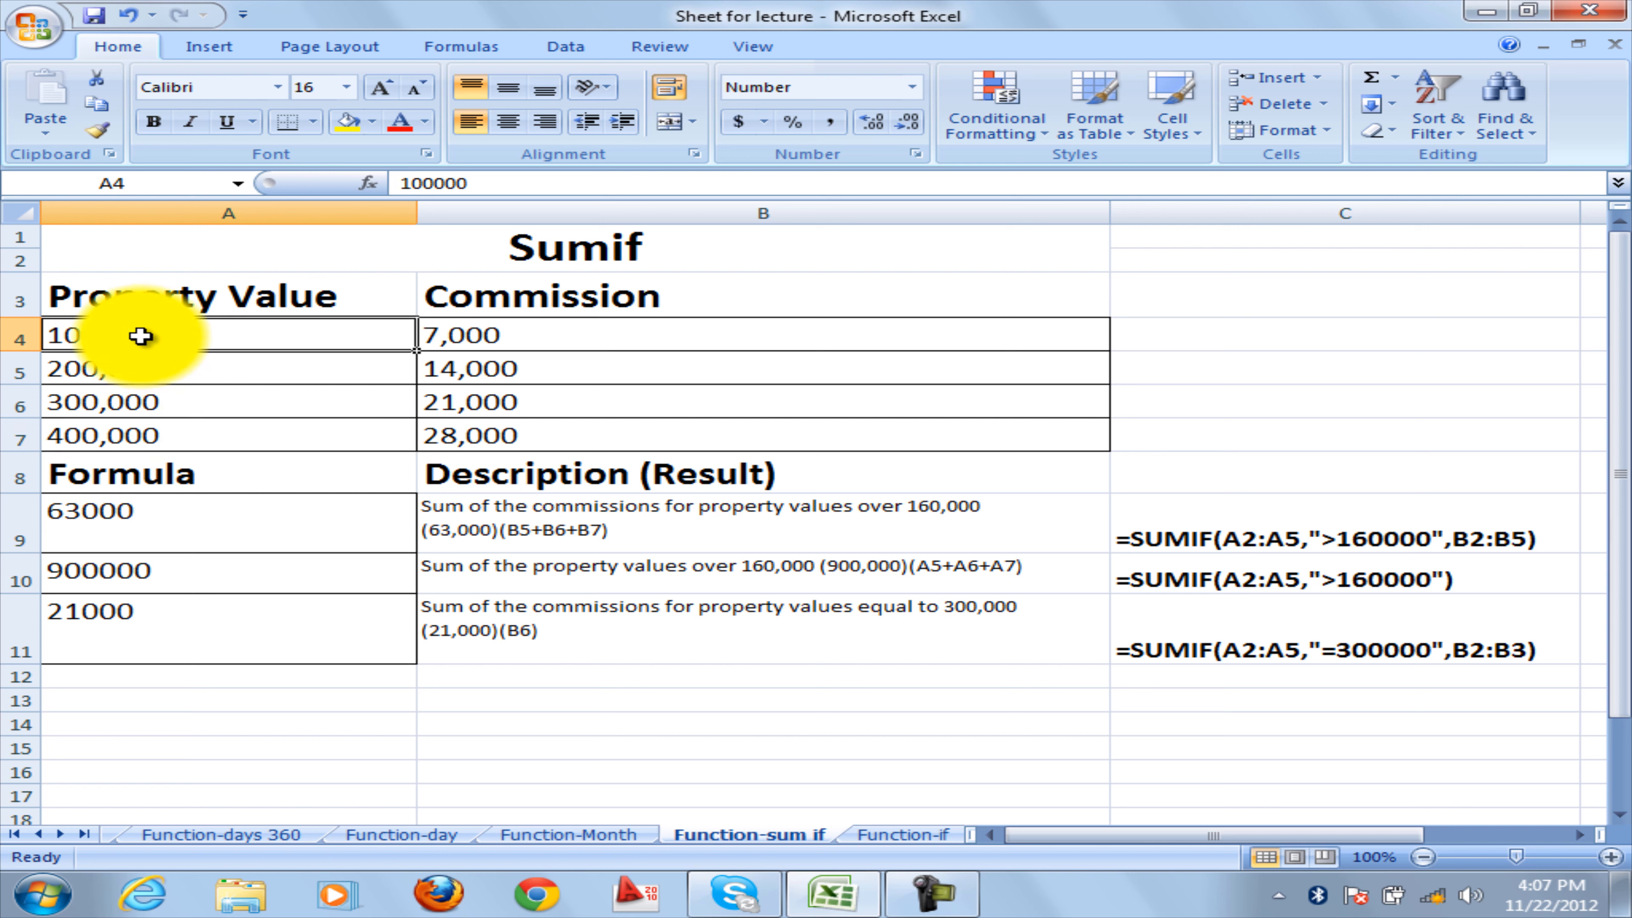
left_click(146, 371)
left_click(146, 409)
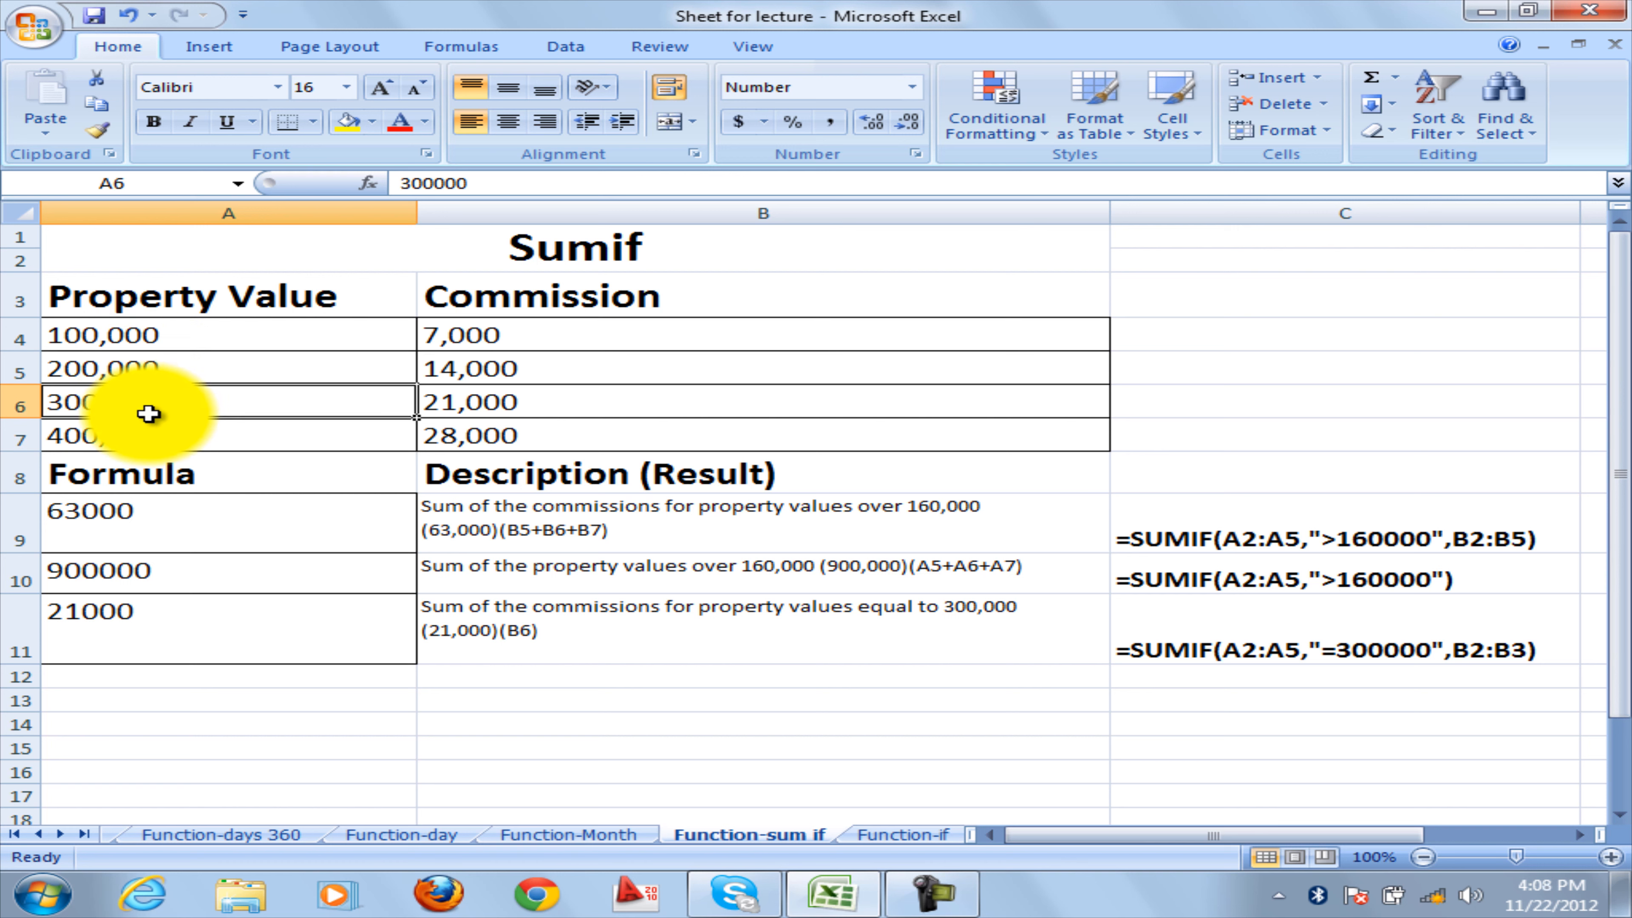
left_click(150, 436)
left_click_drag(116, 371, 109, 441)
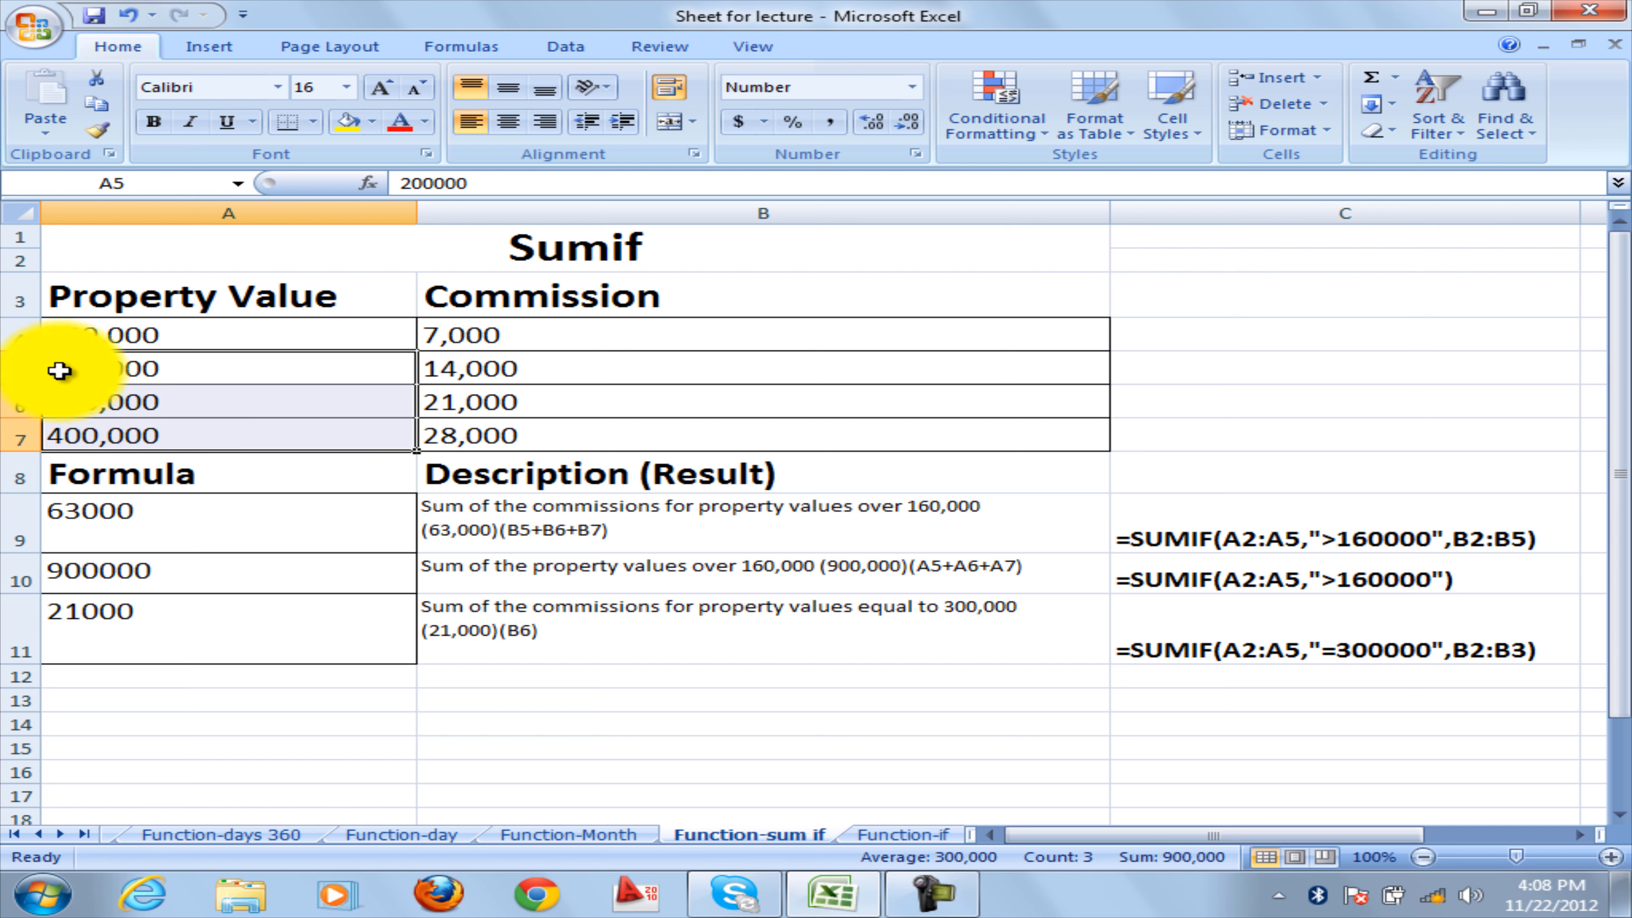
left_click(82, 568)
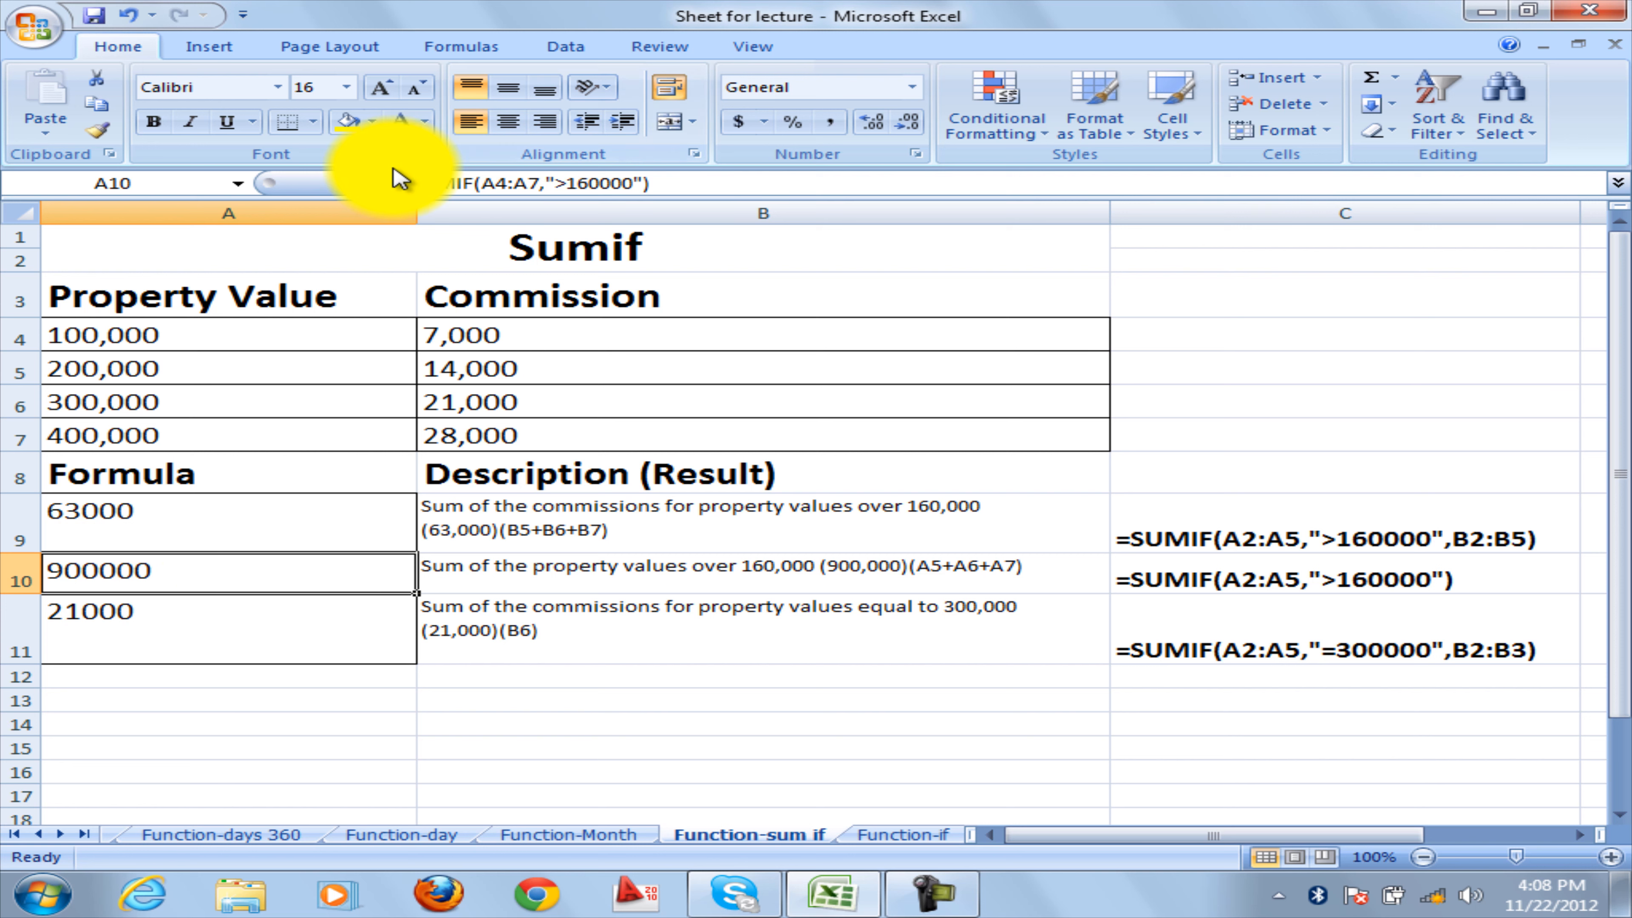
left_click_drag(403, 182, 688, 204)
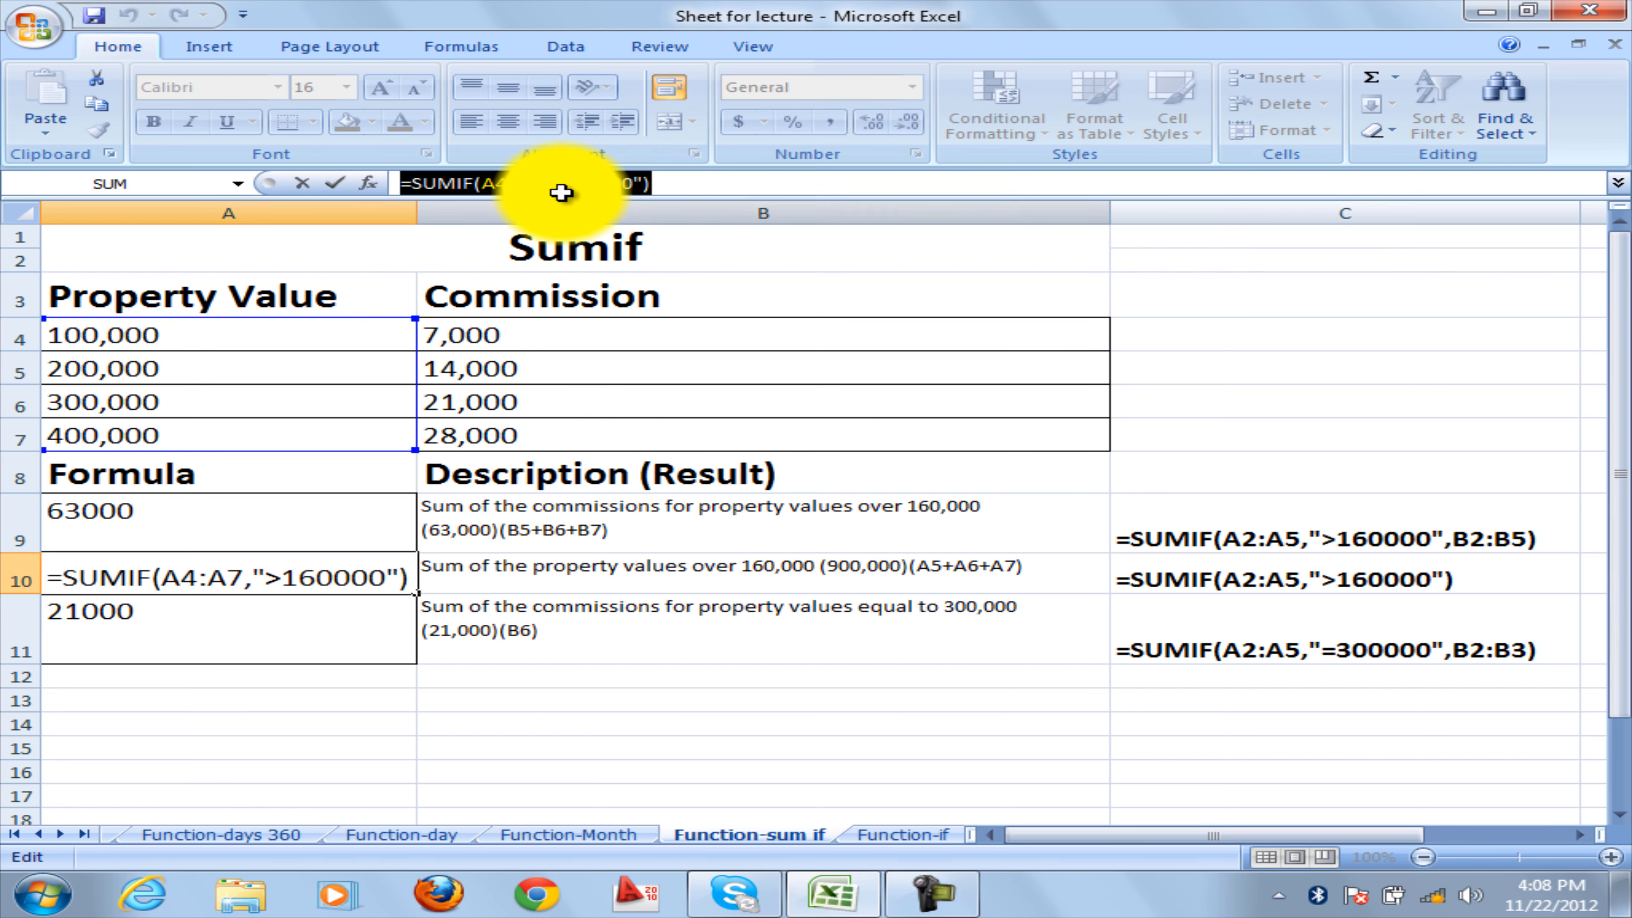
left_click(396, 728)
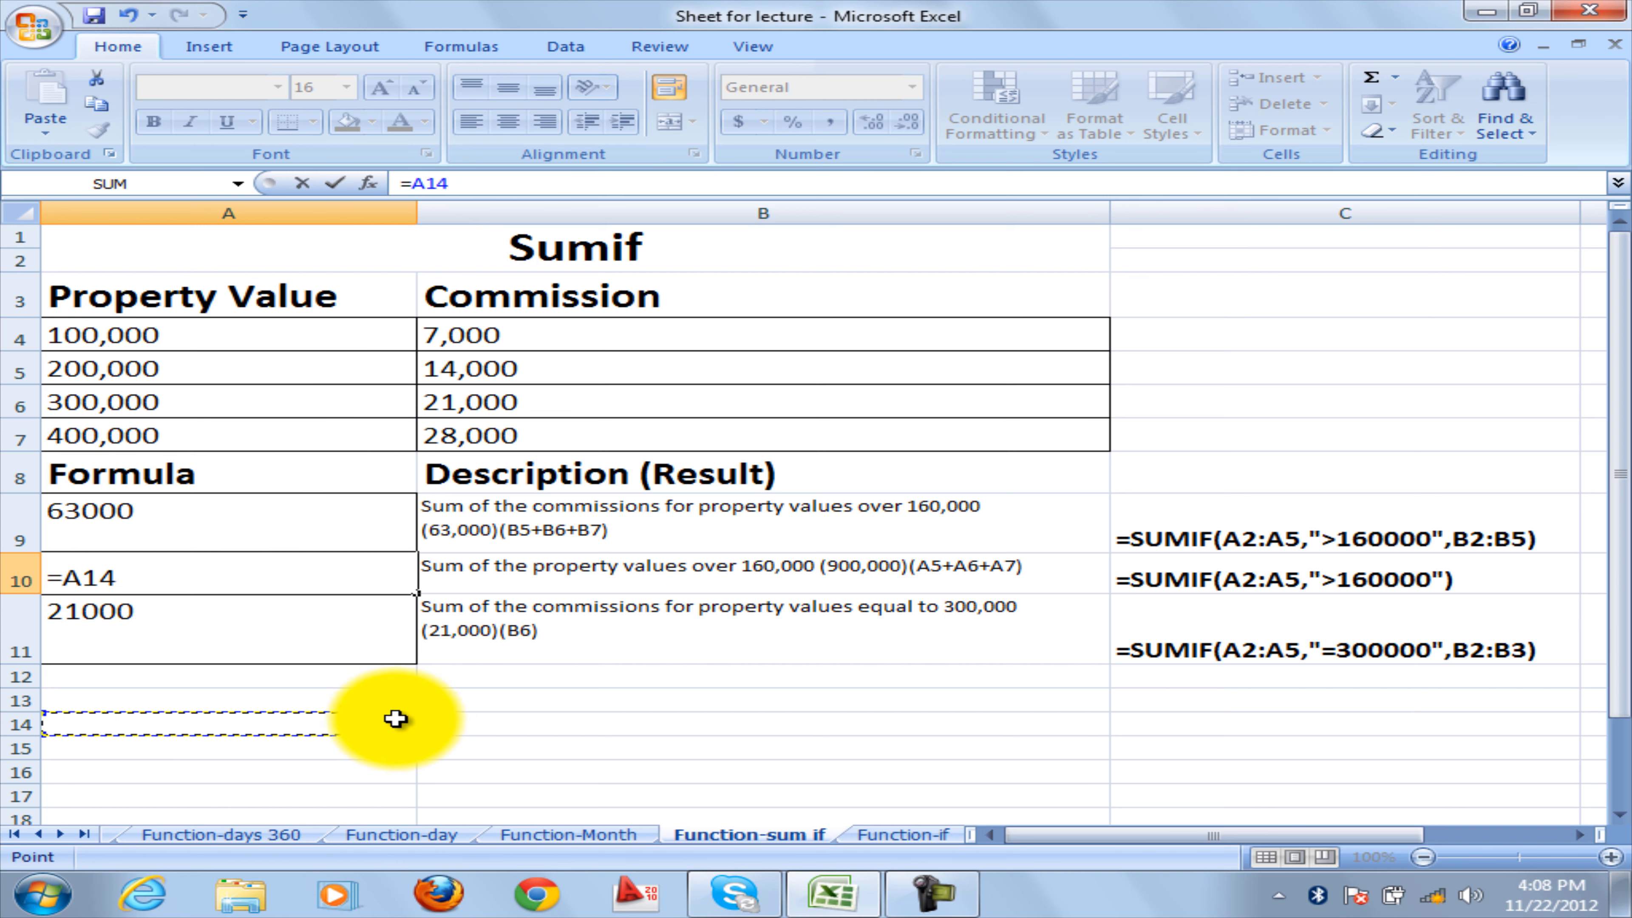
key("Escape")
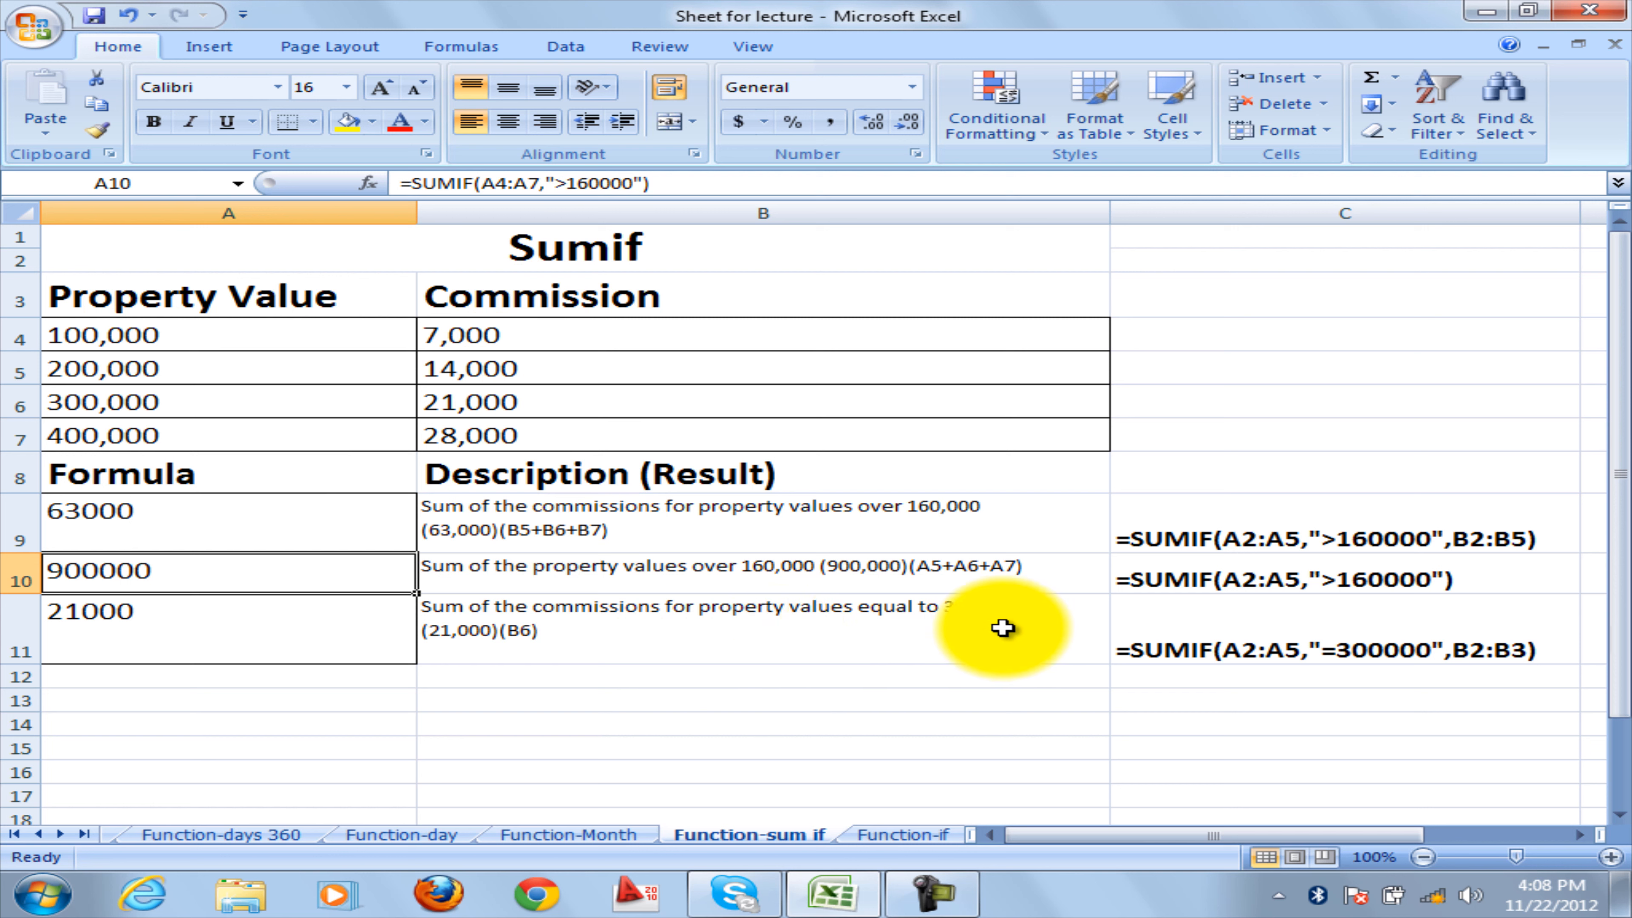
Examine the 300,000 property value in A6 and its matching commission in B6.
left_click(179, 400)
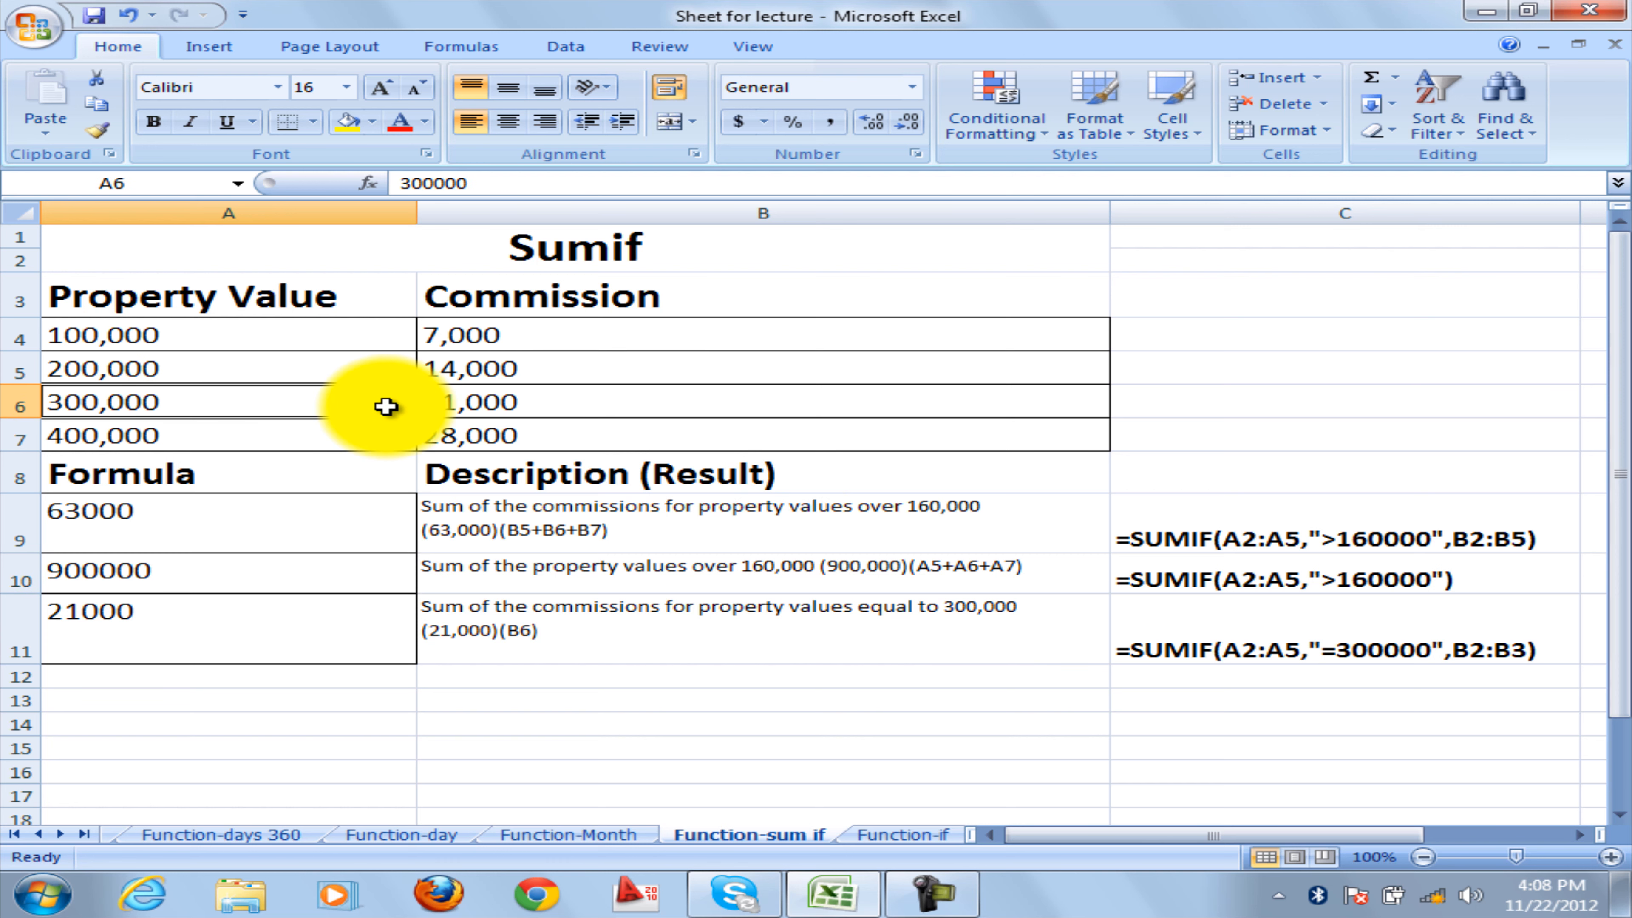
left_click_drag(385, 406, 541, 408)
left_click(544, 409)
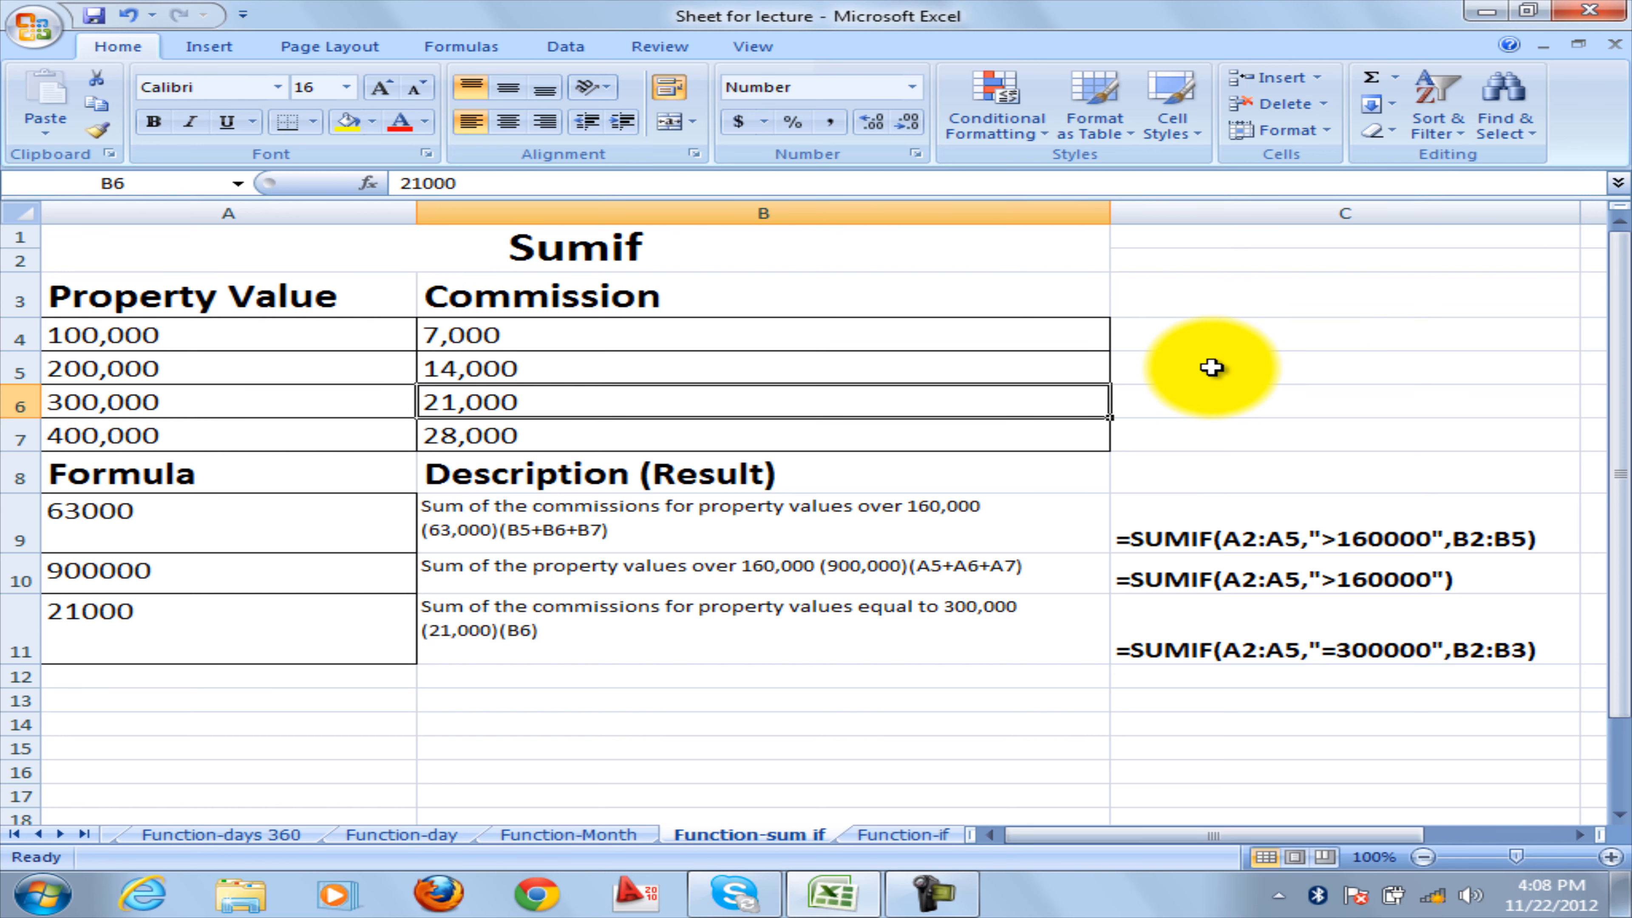
Enter the formula =sumif(A4:A7,">160000",B4:B7) in cell B12 to total the commissions for property values over 160,000.
left_click(558, 676)
type("=")
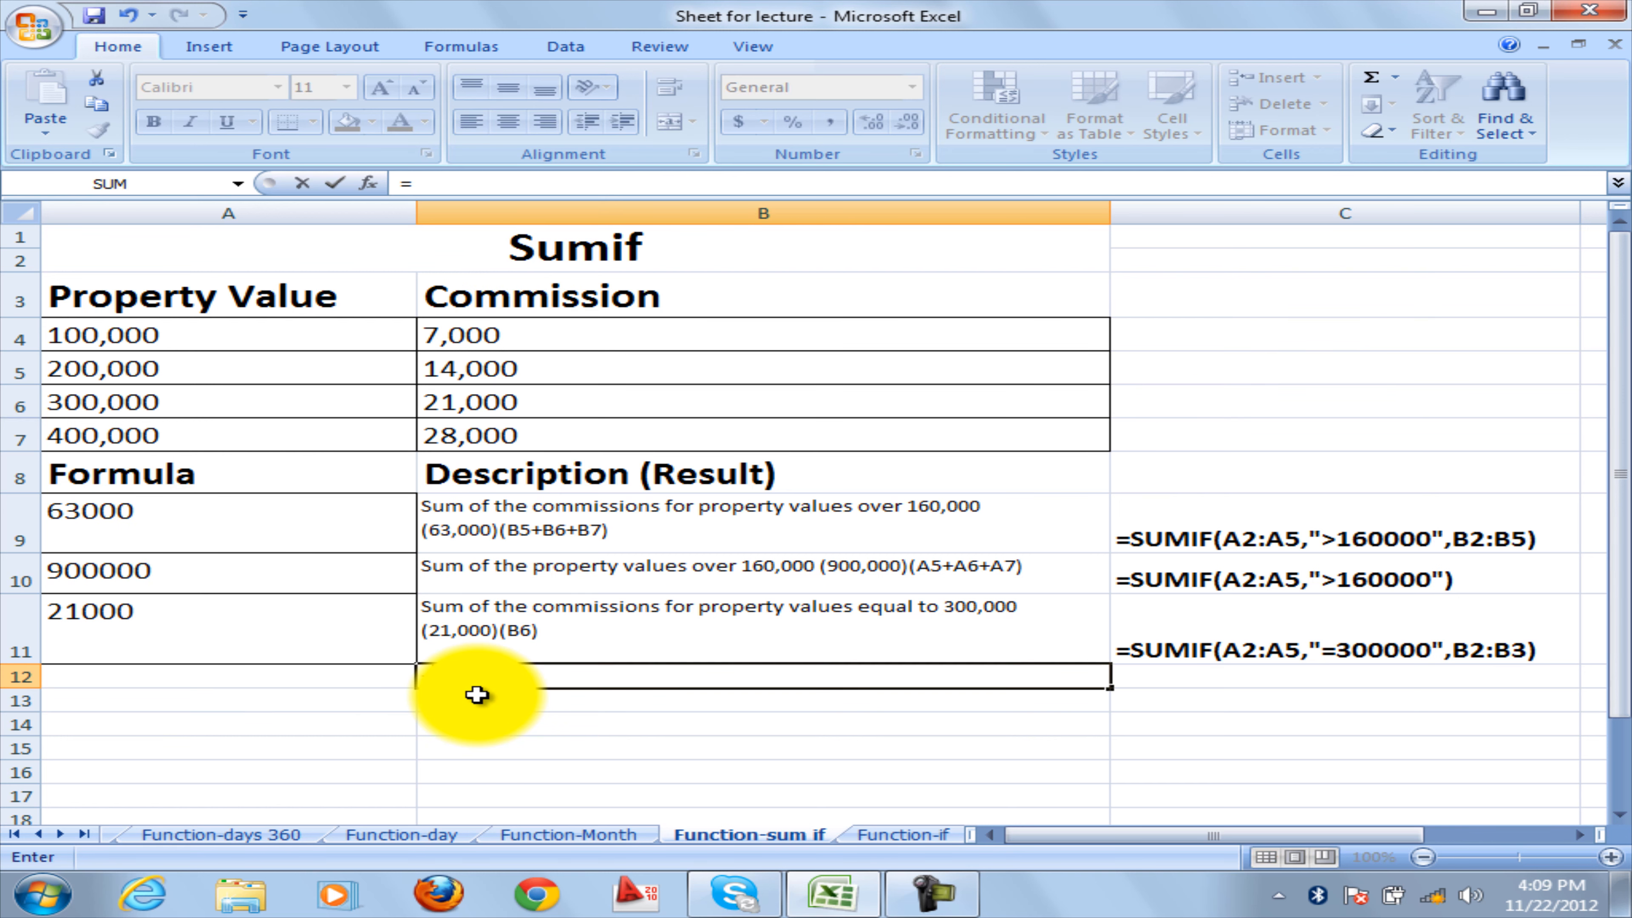
type("sum")
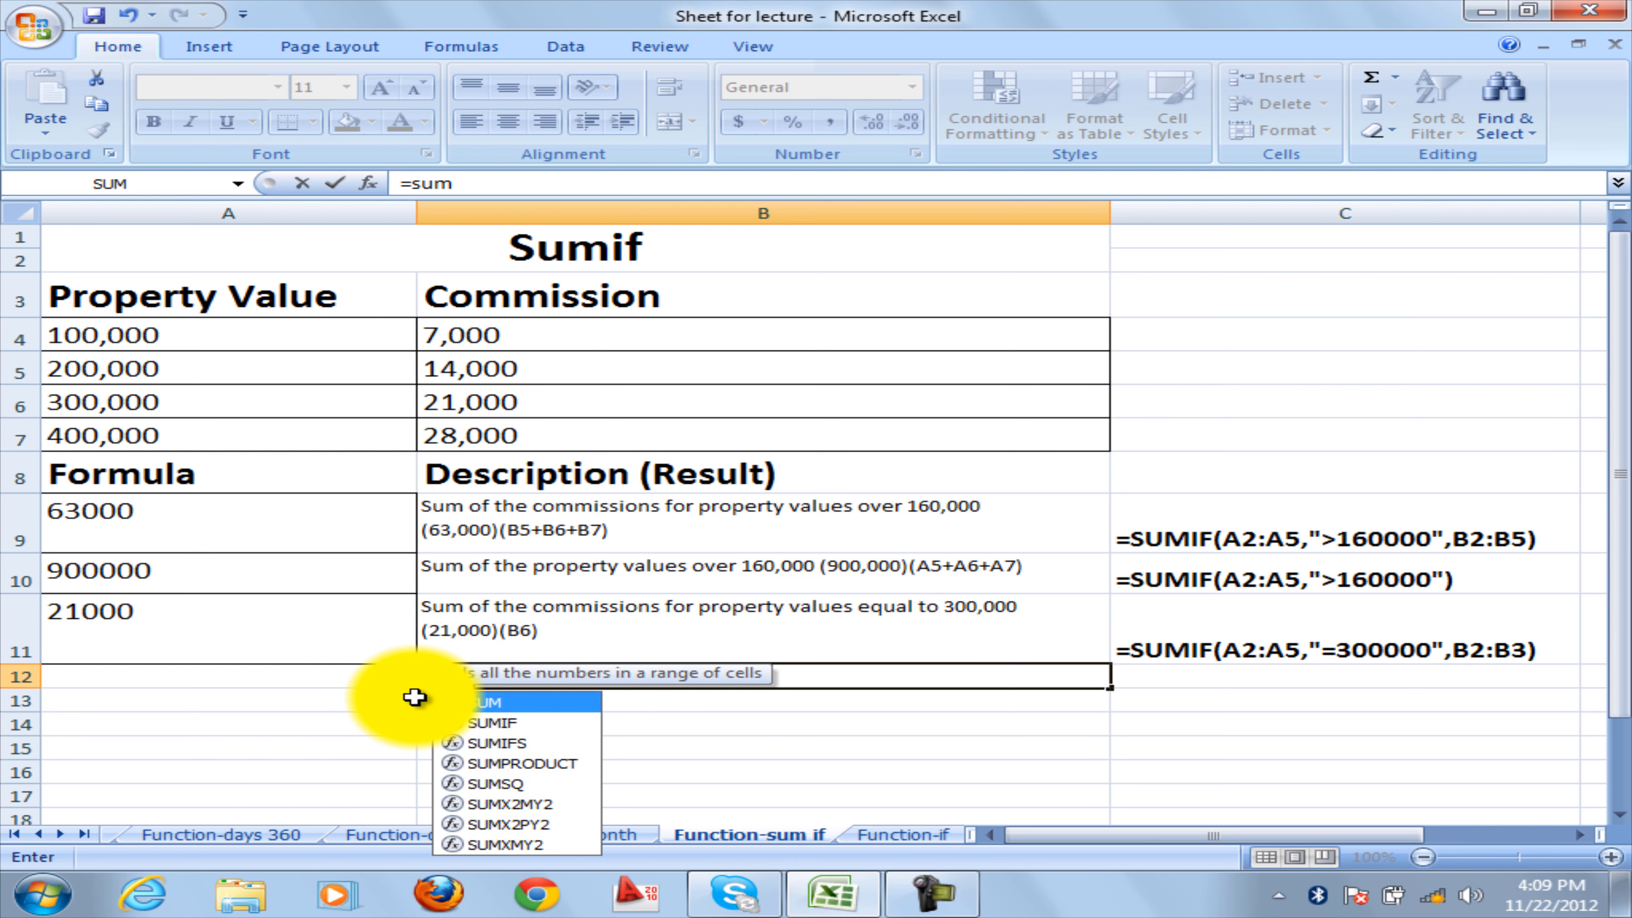
type("if(")
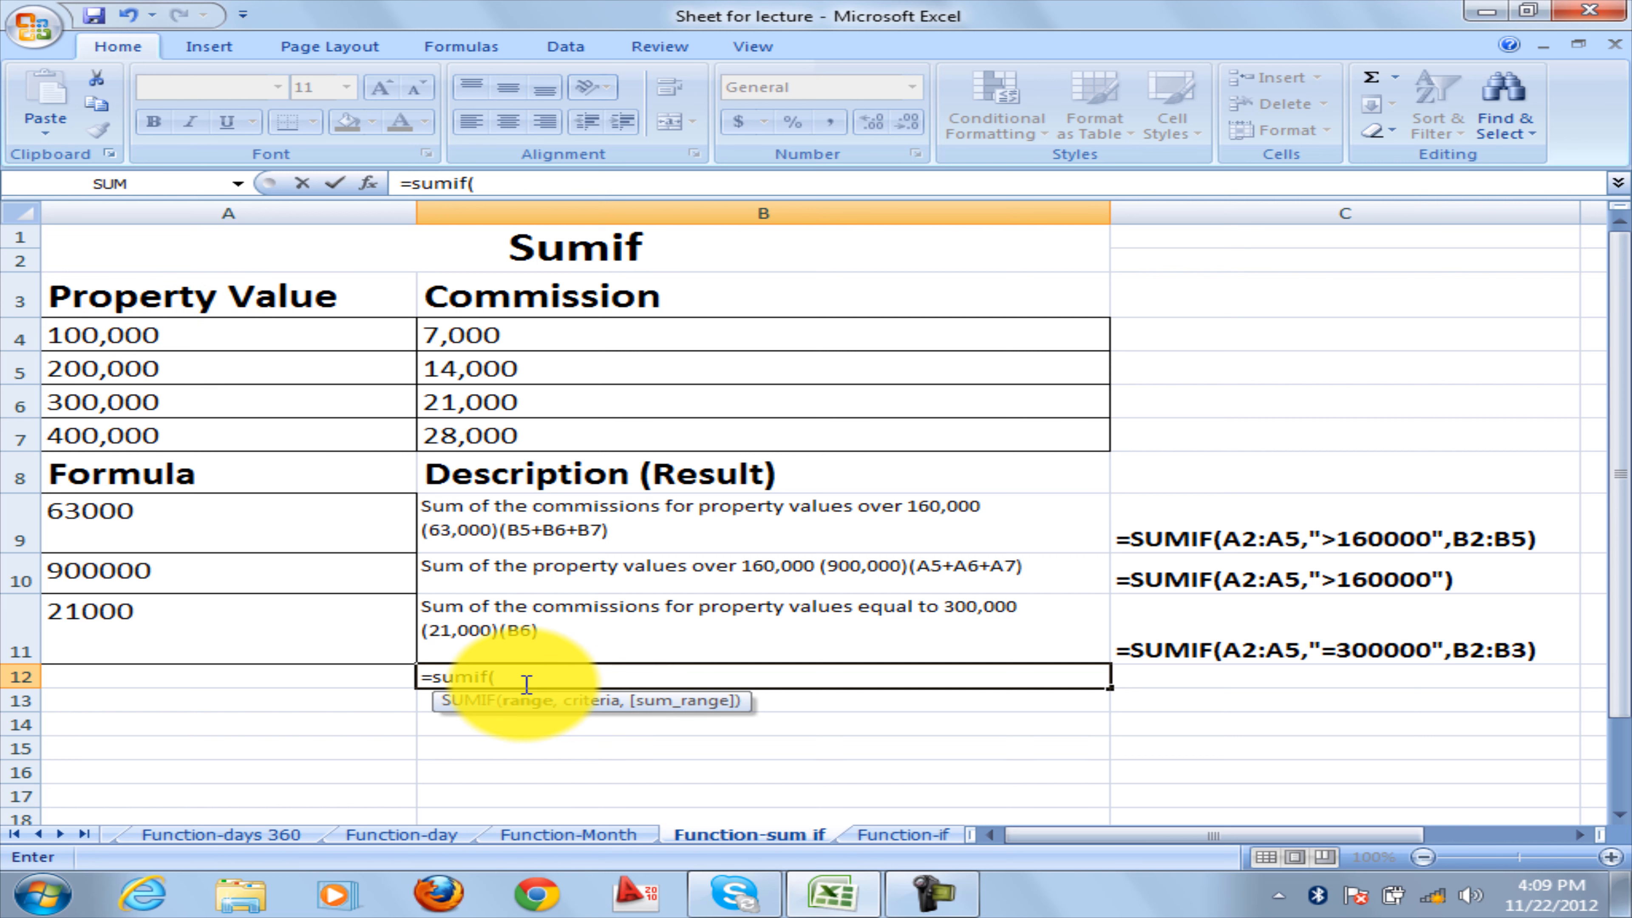
left_click_drag(235, 341, 219, 431)
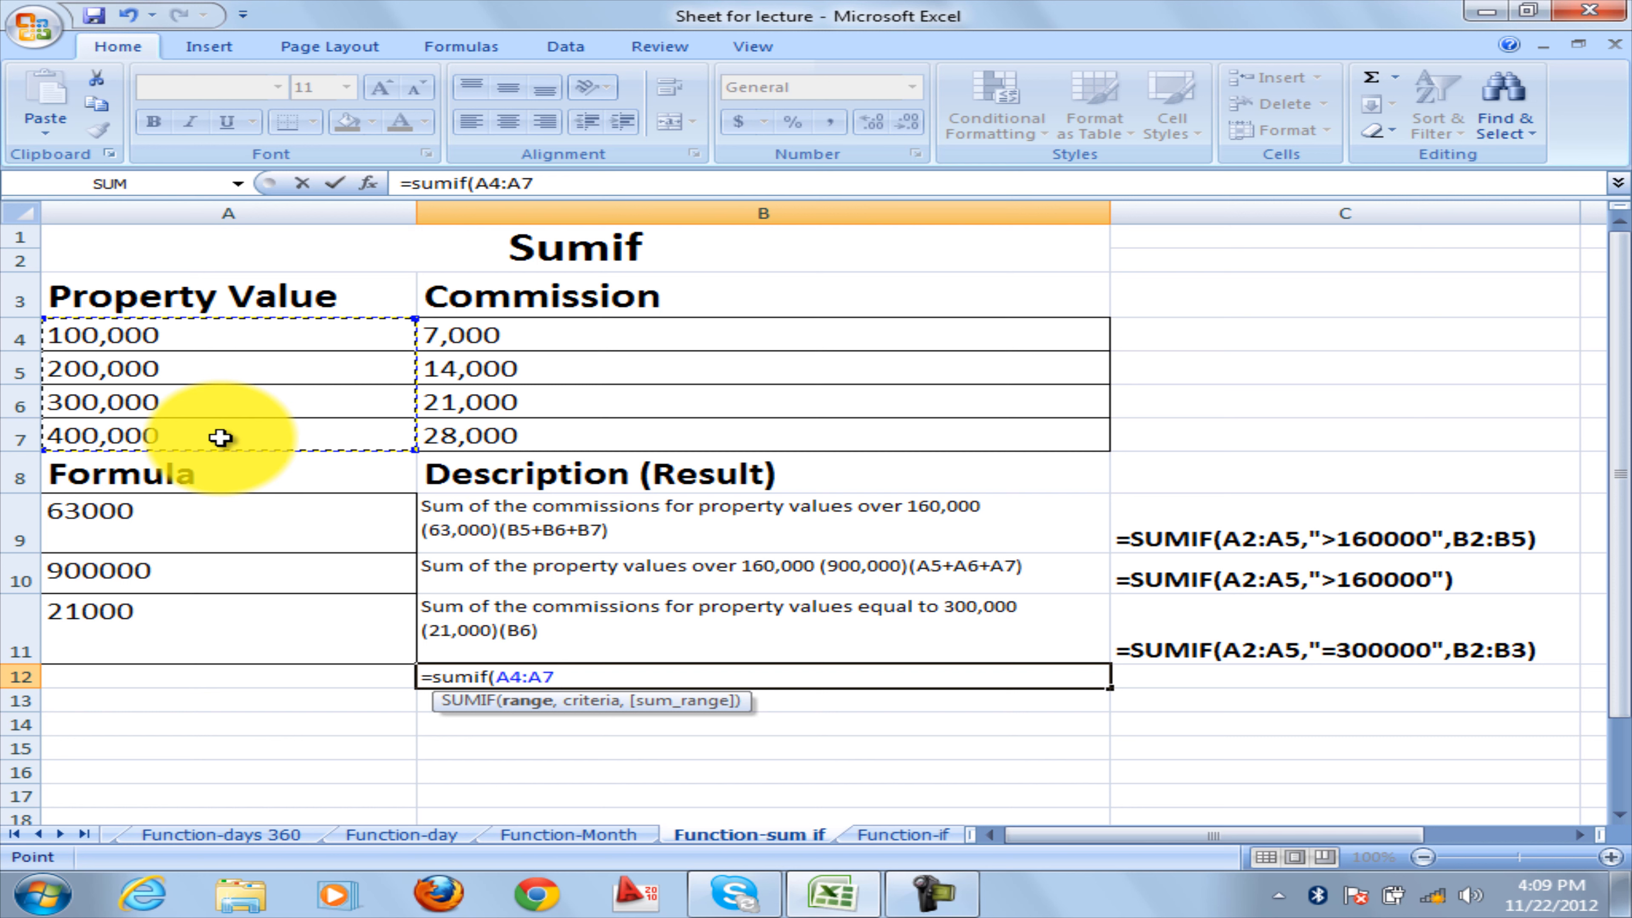
type(",")
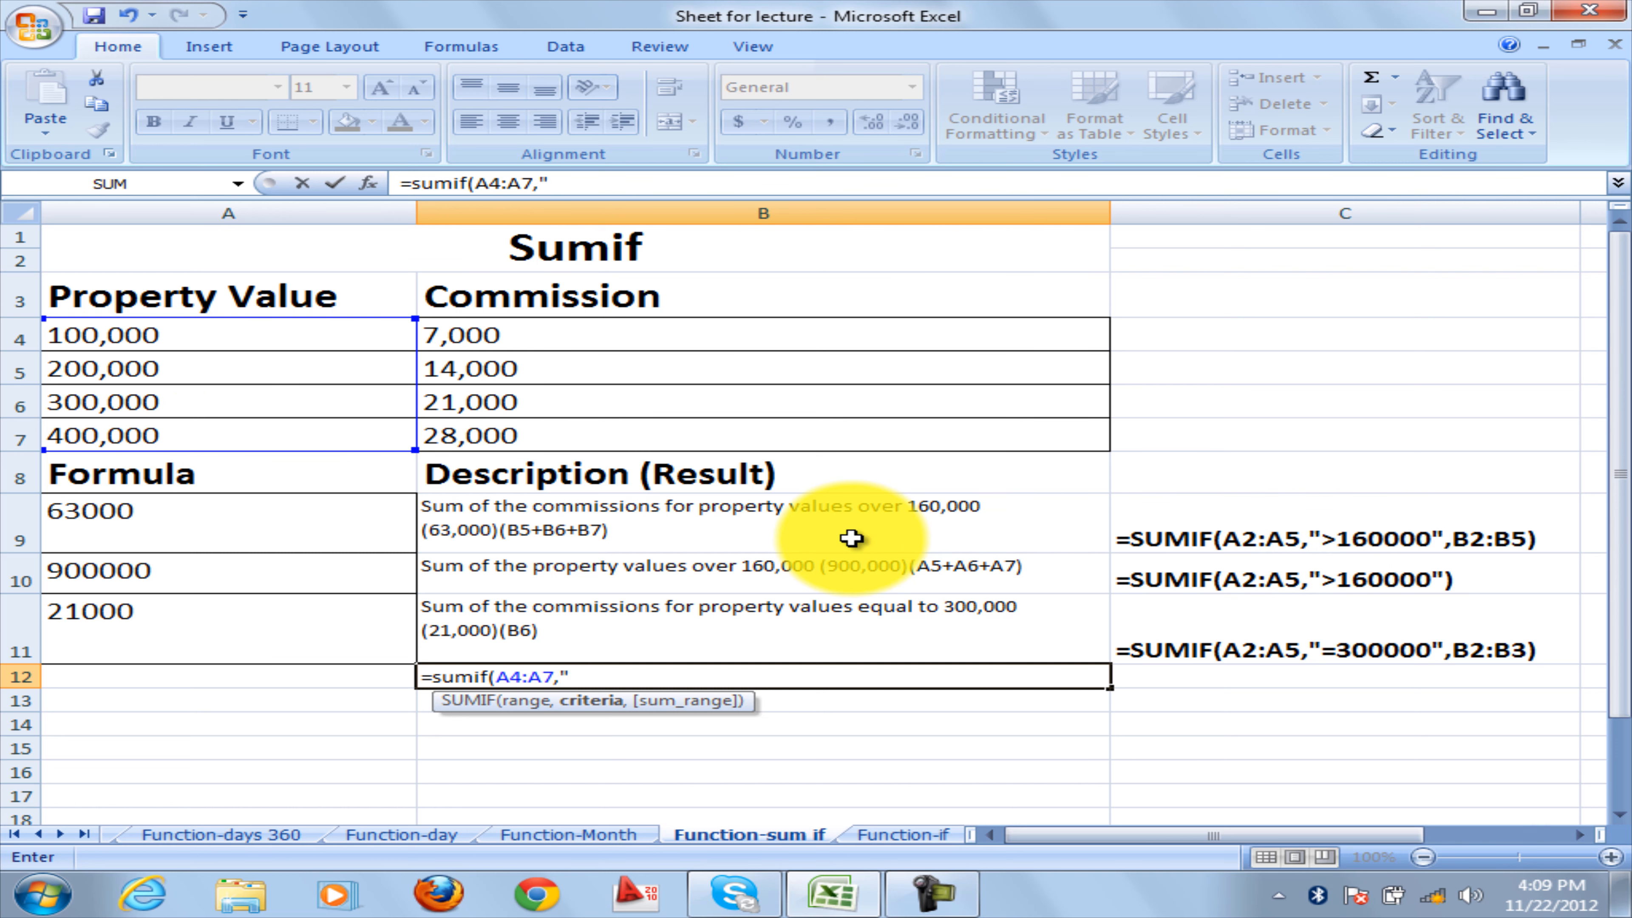
type("160000\",")
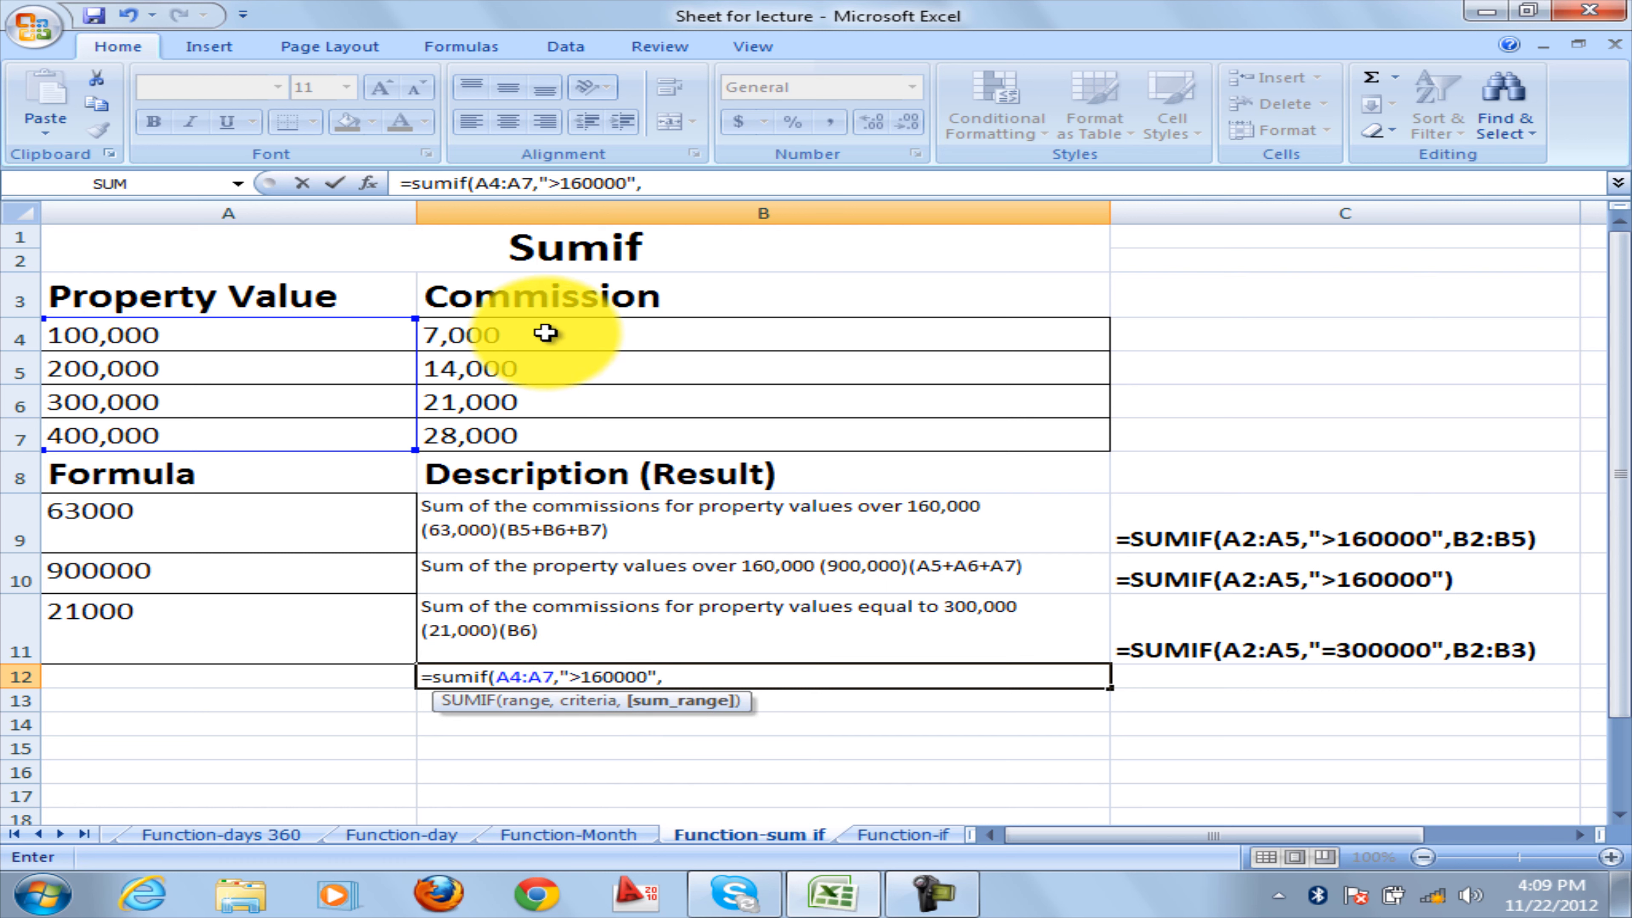
left_click_drag(545, 332, 572, 426)
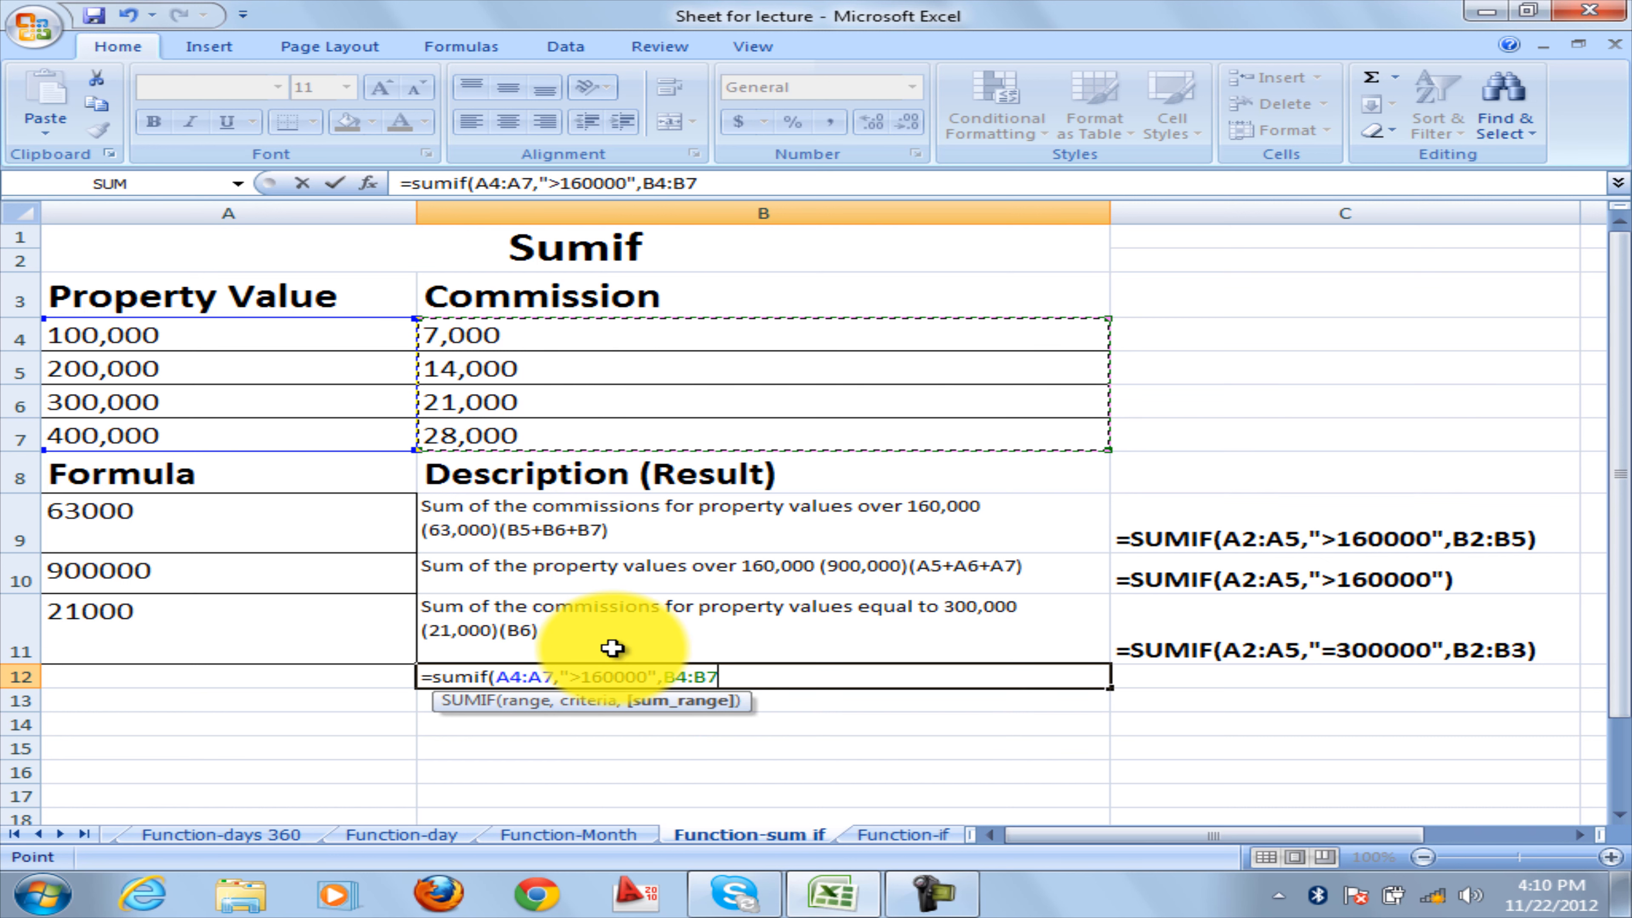
type(")")
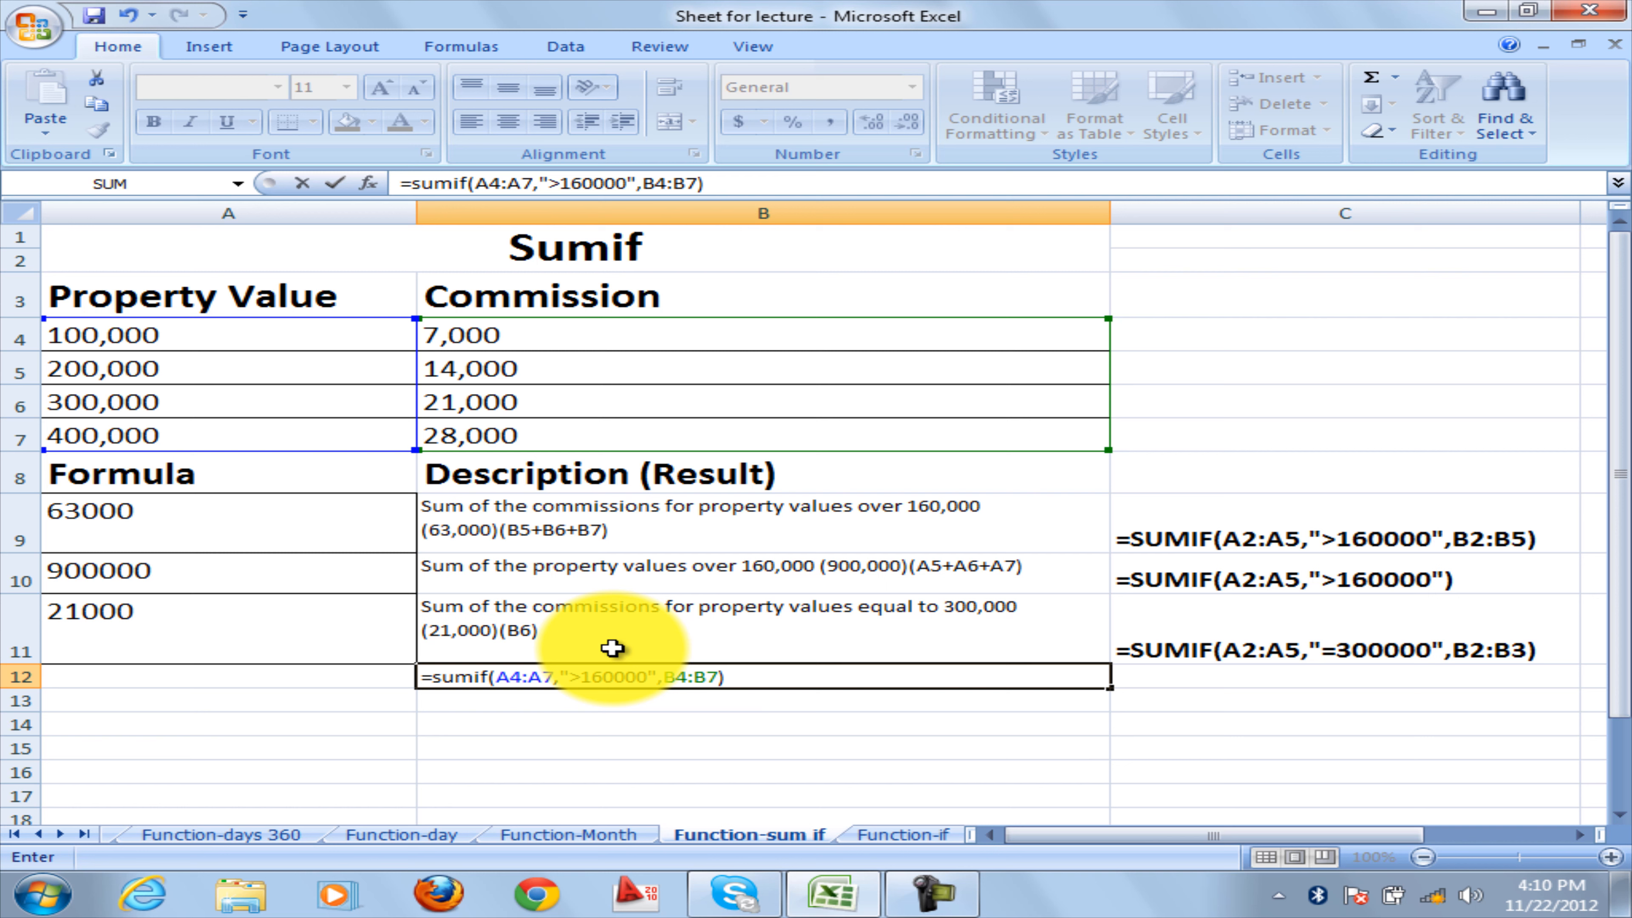
key("Return")
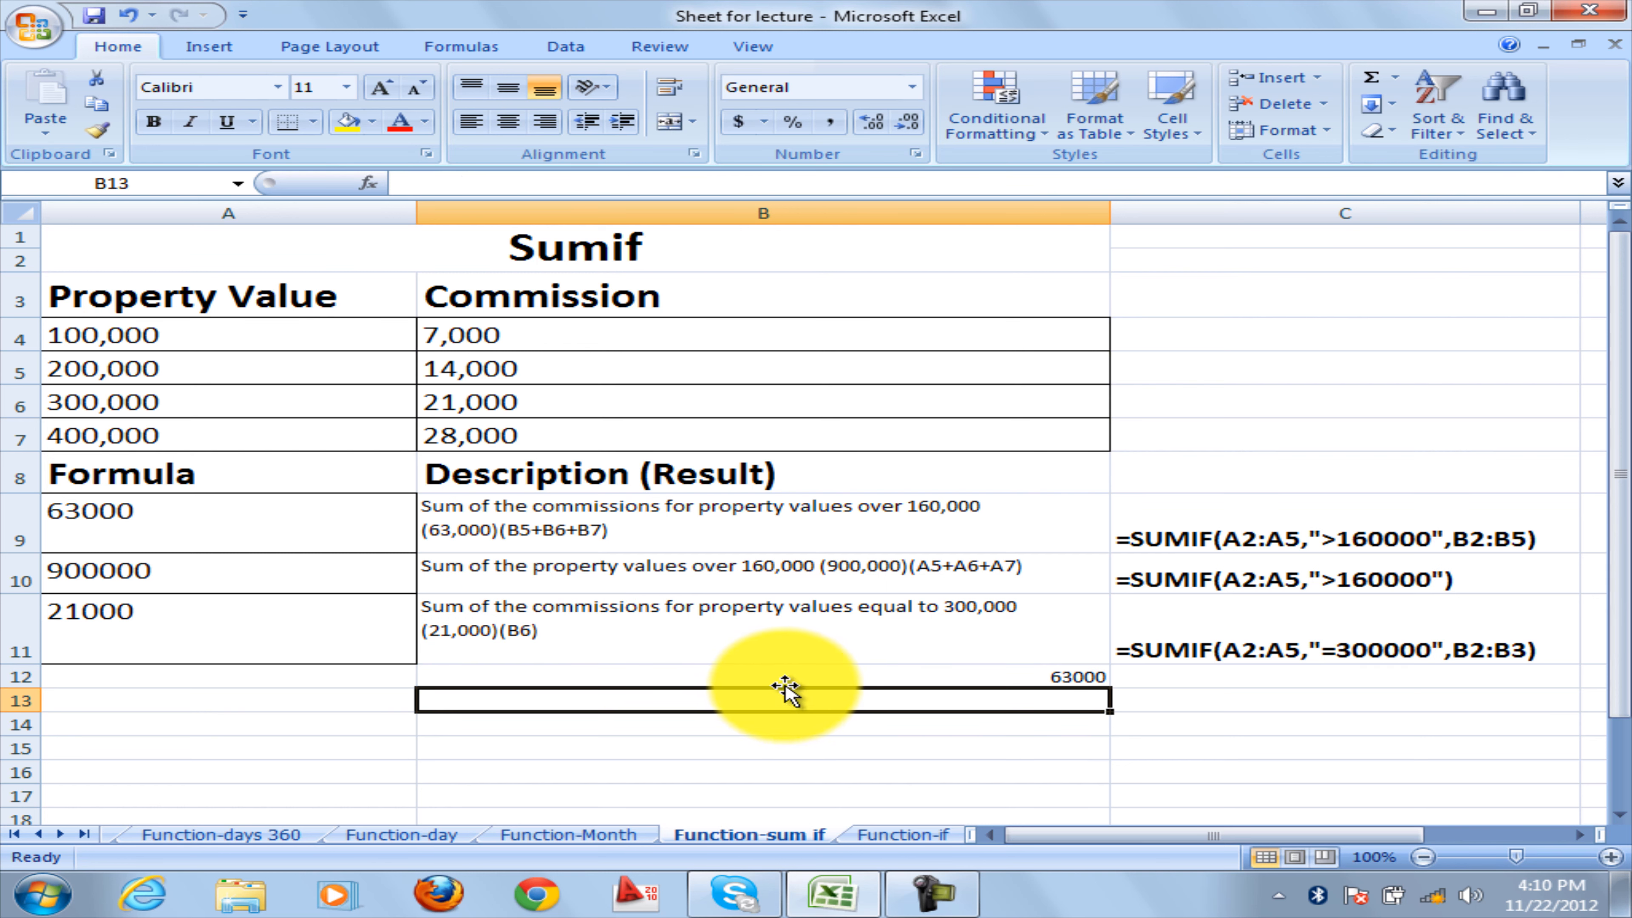
Check the SUMIF result in B12 against the individual commissions in B5, B6 and B7.
left_click(796, 668)
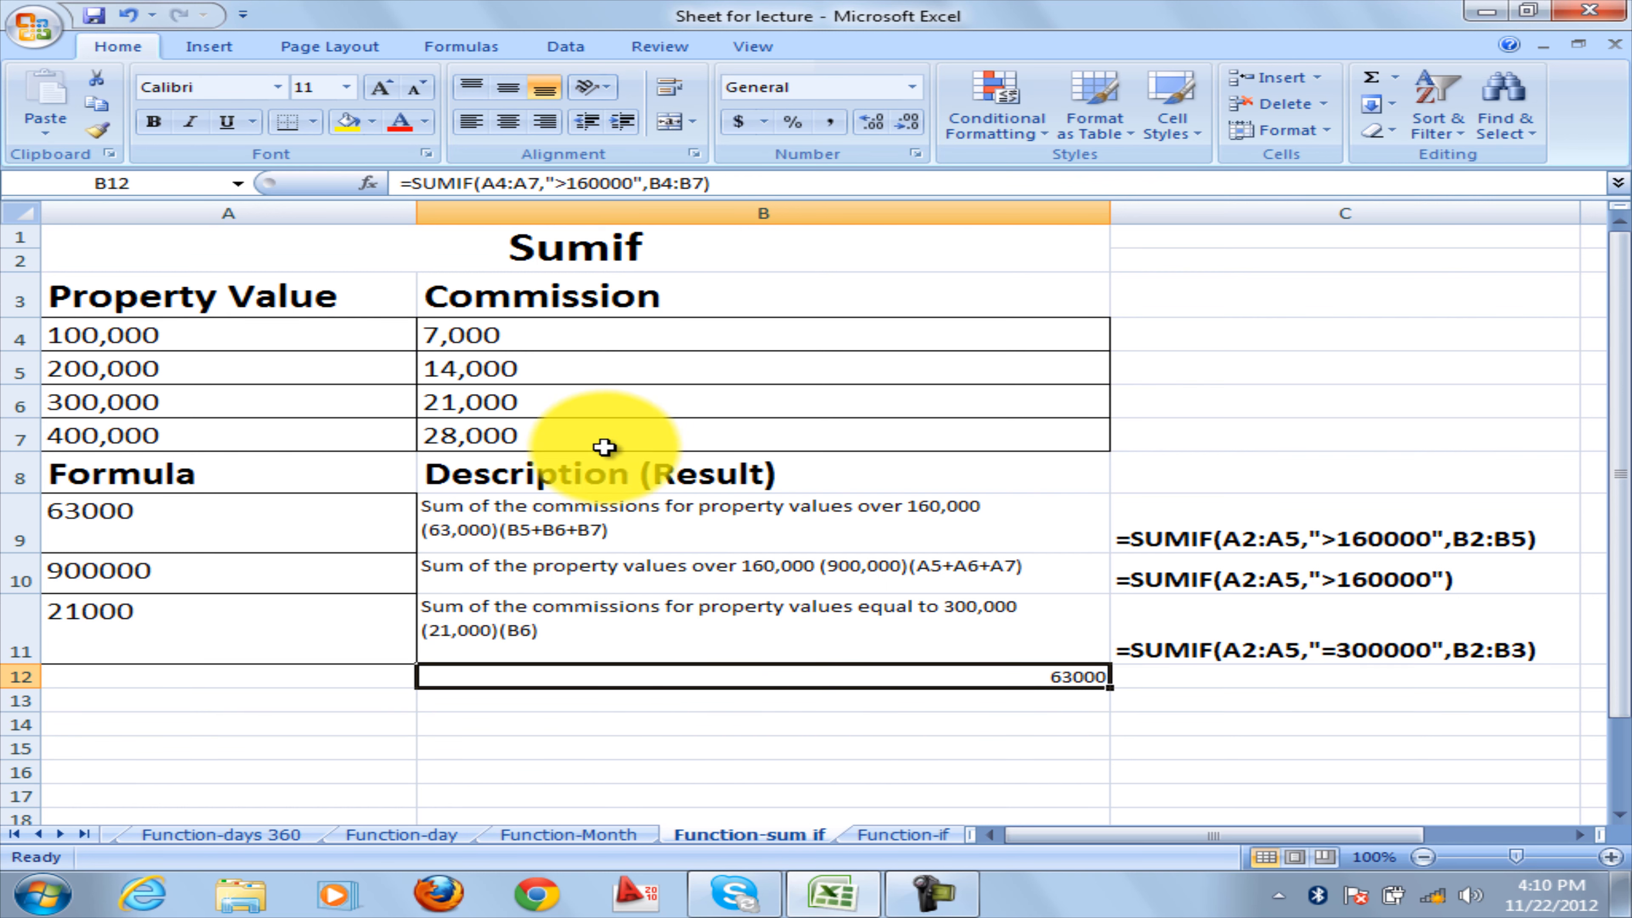
left_click(505, 369)
left_click(492, 407)
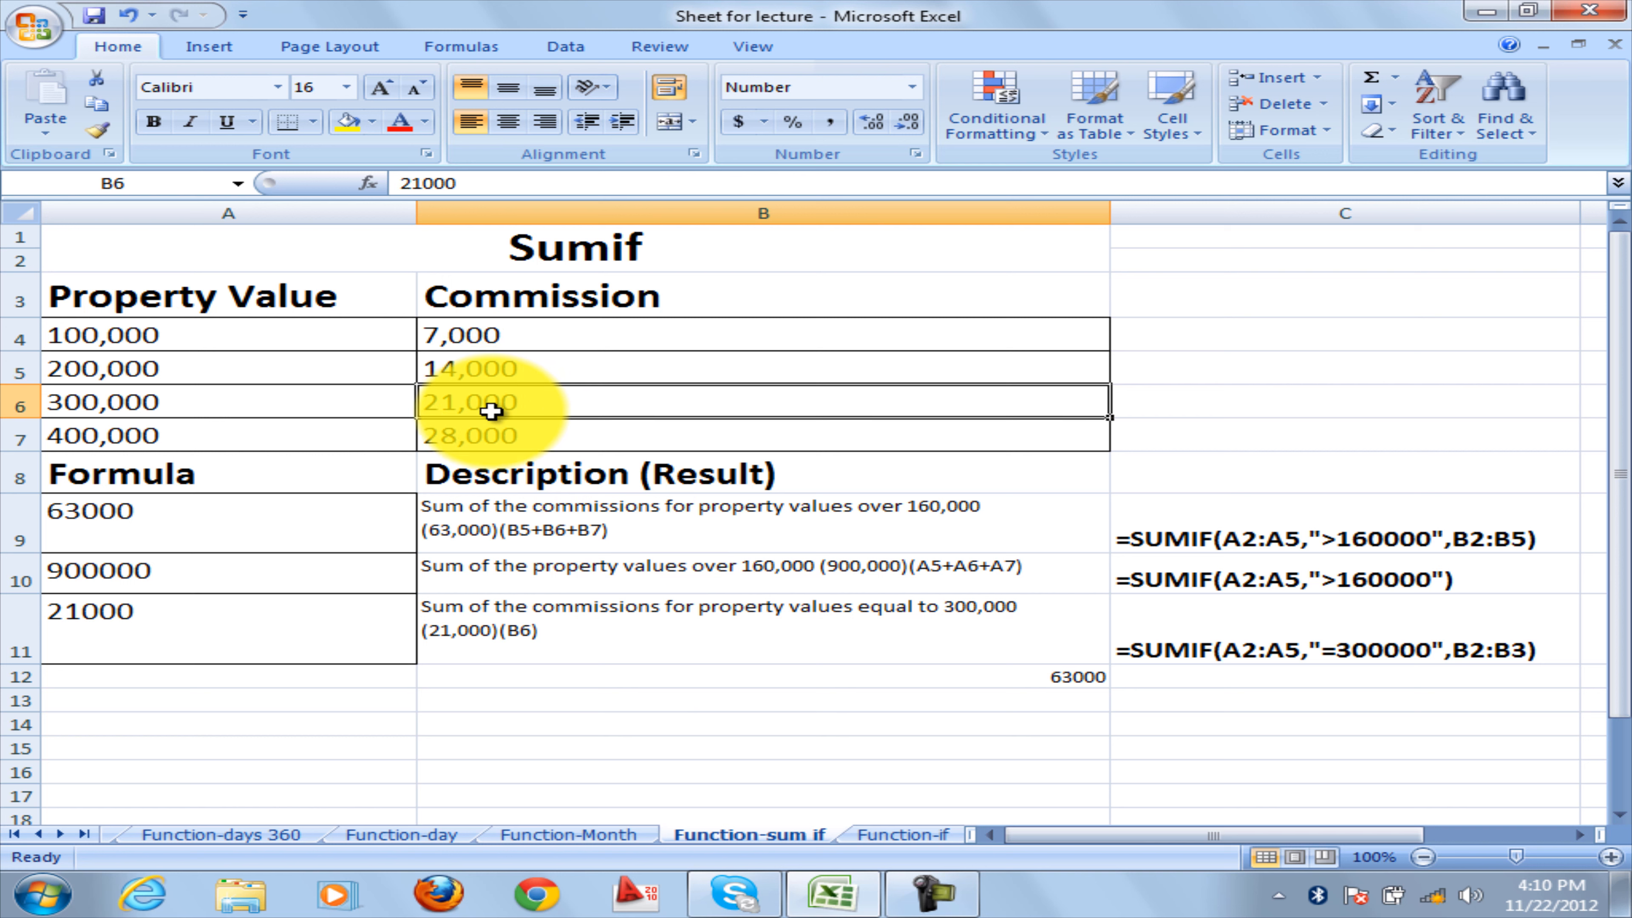
left_click(500, 443)
left_click(1036, 676)
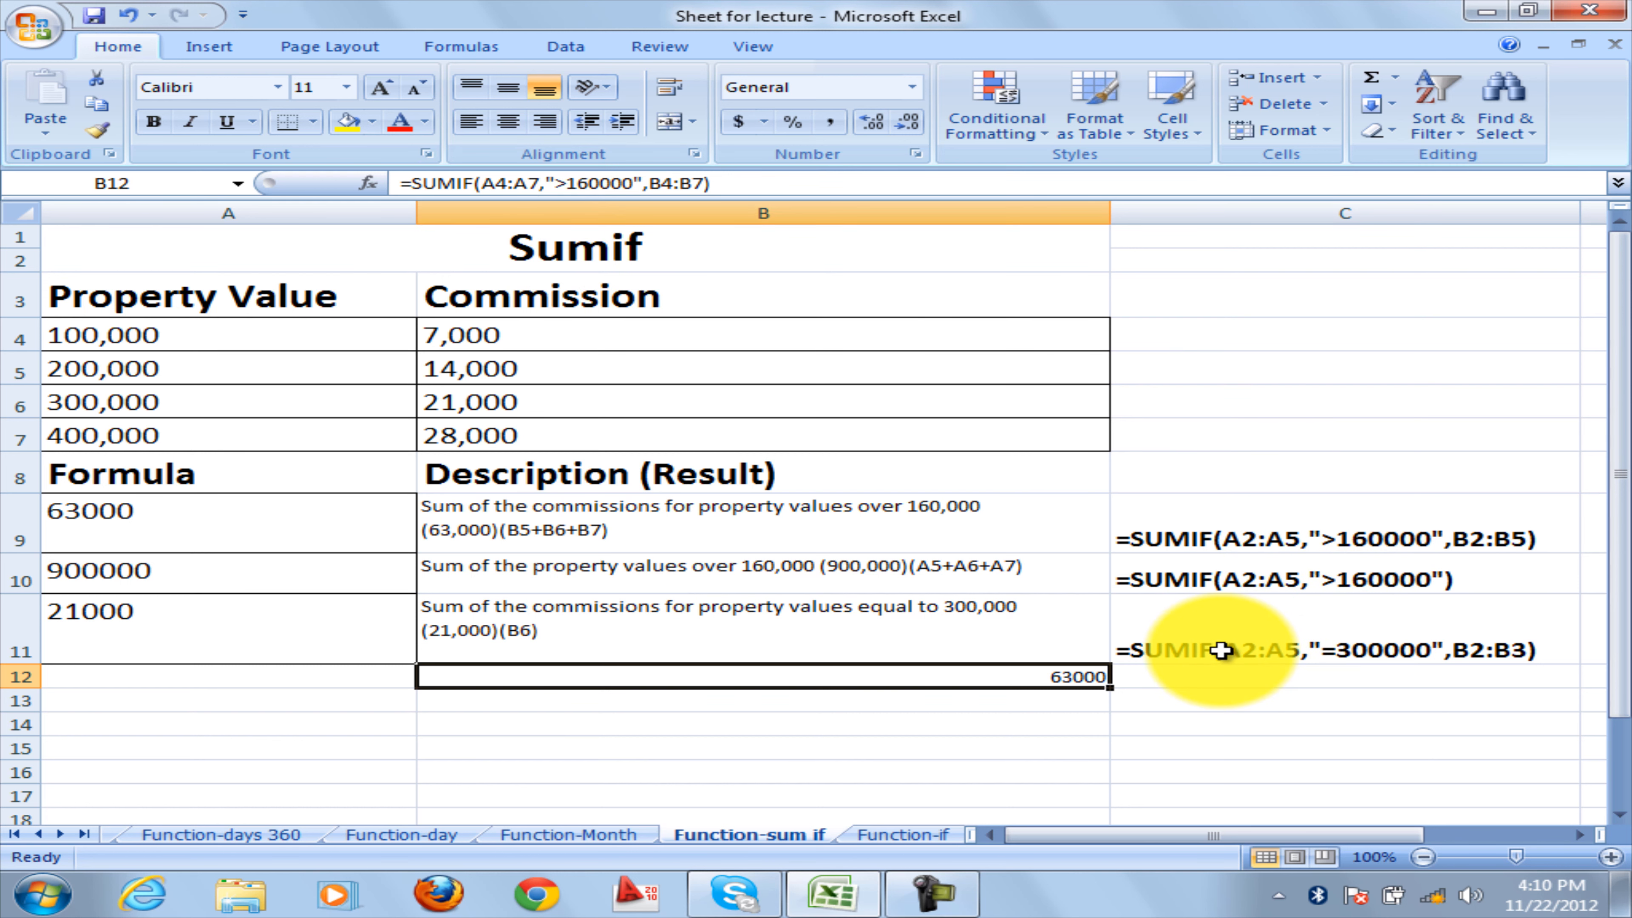
Open the Function-if sheet and inspect the percentage formula in G11.
left_click(896, 833)
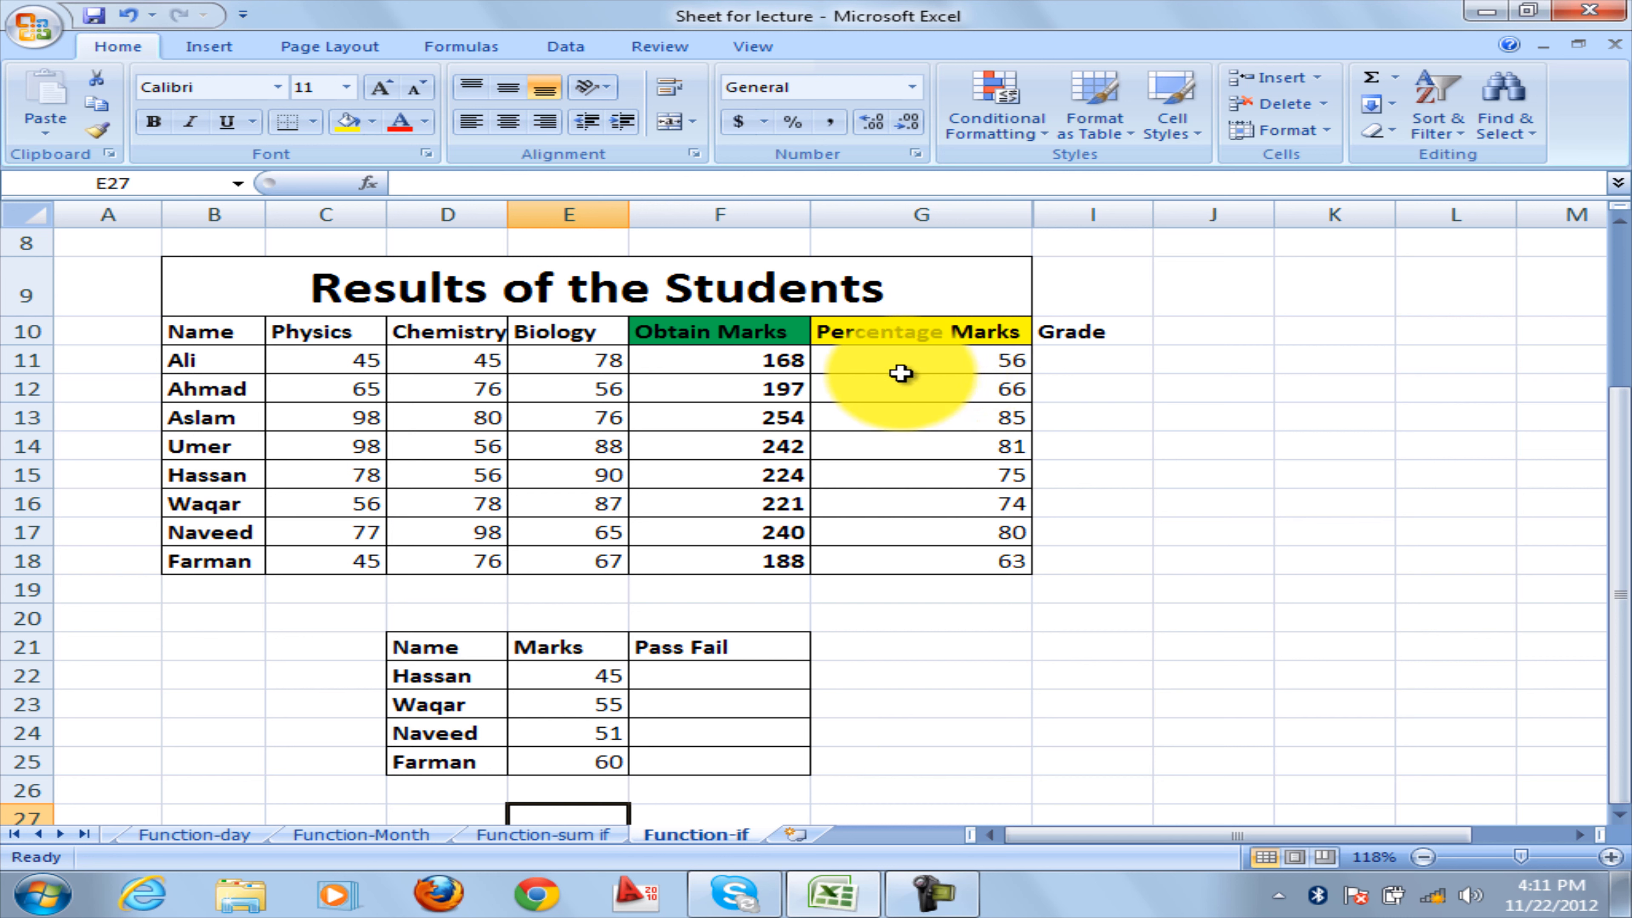
left_click(918, 363)
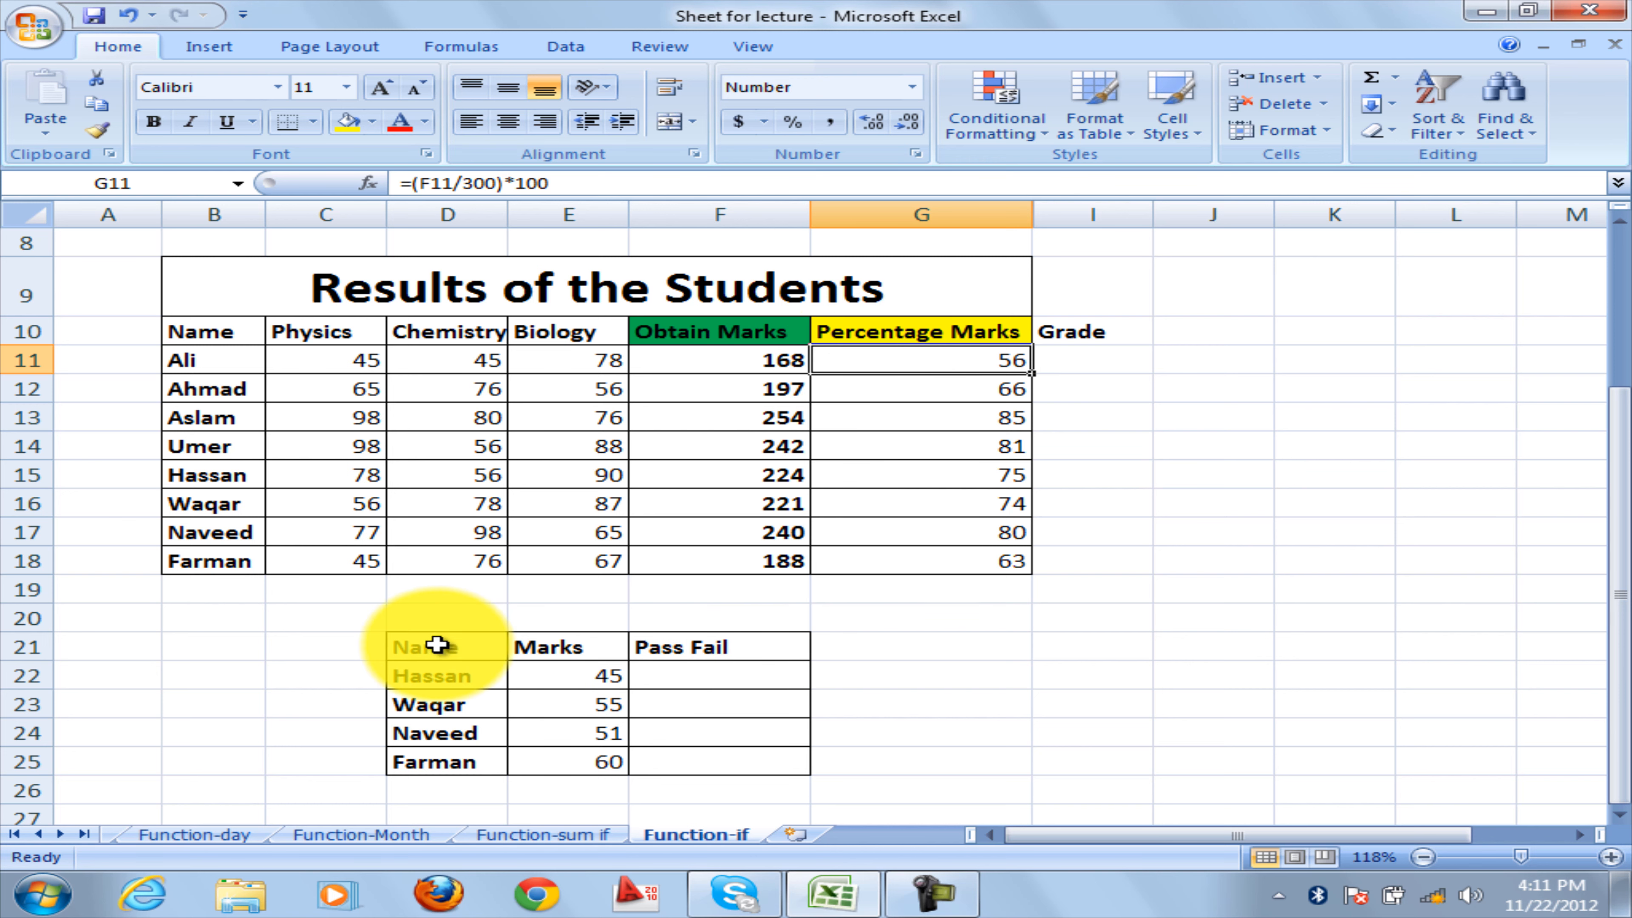
Examine the small student table in D21:F25 with its Name, Marks and Pass Fail columns.
left_click_drag(437, 645, 694, 781)
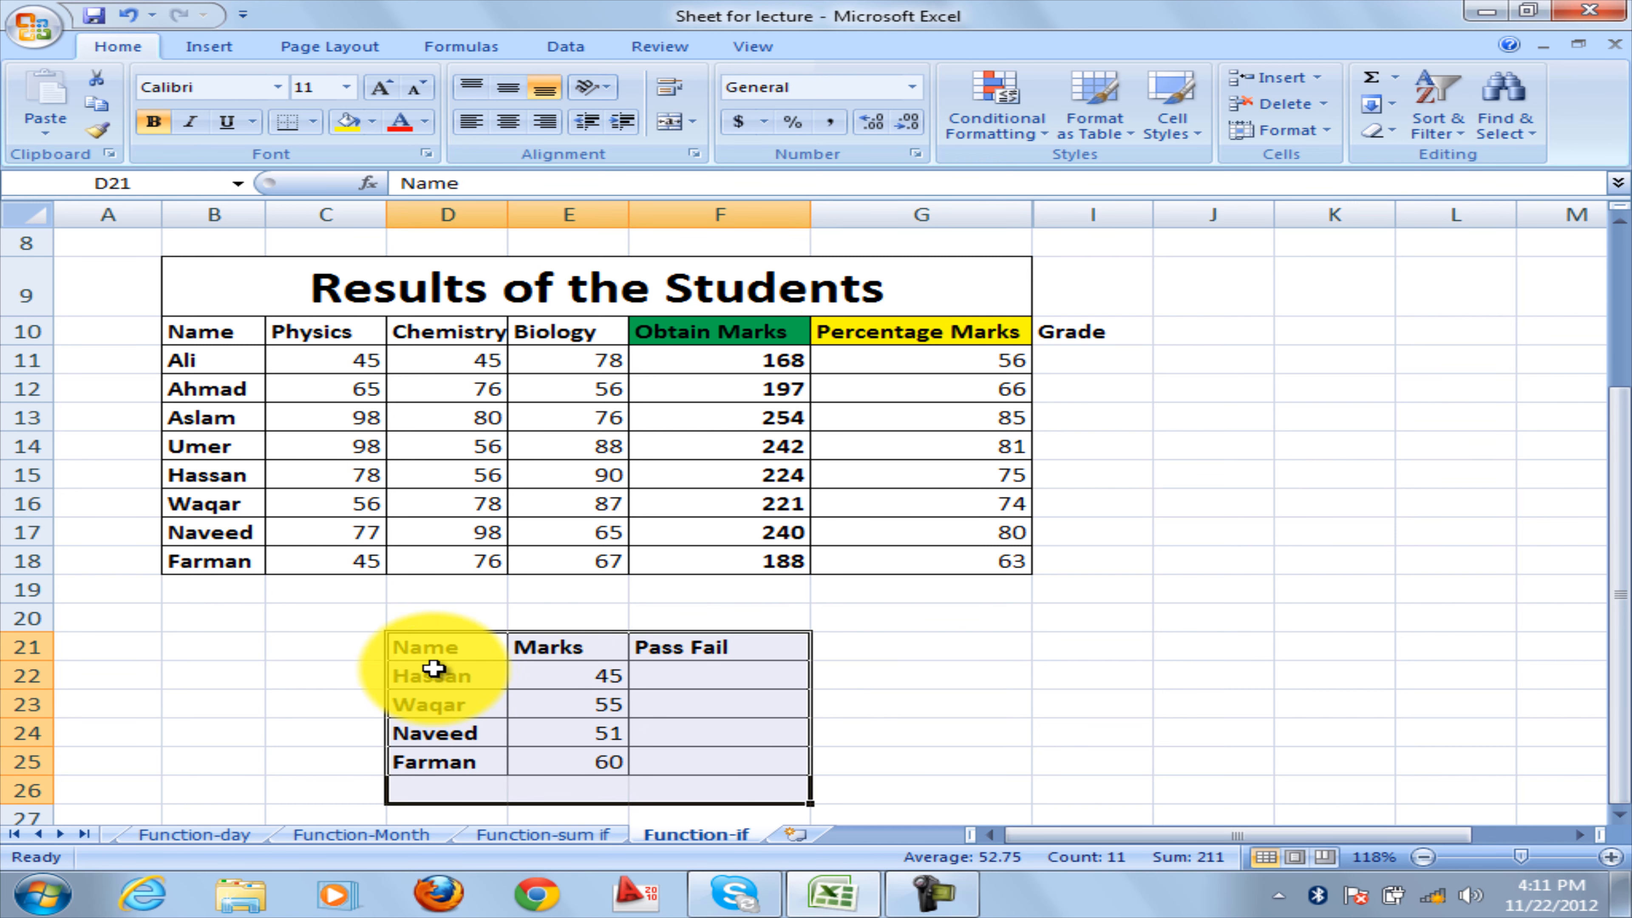
left_click(571, 649)
left_click(671, 649)
Search the function library for "if" and insert the IF function in F22, the first empty Pass Fail cell.
left_click(686, 682)
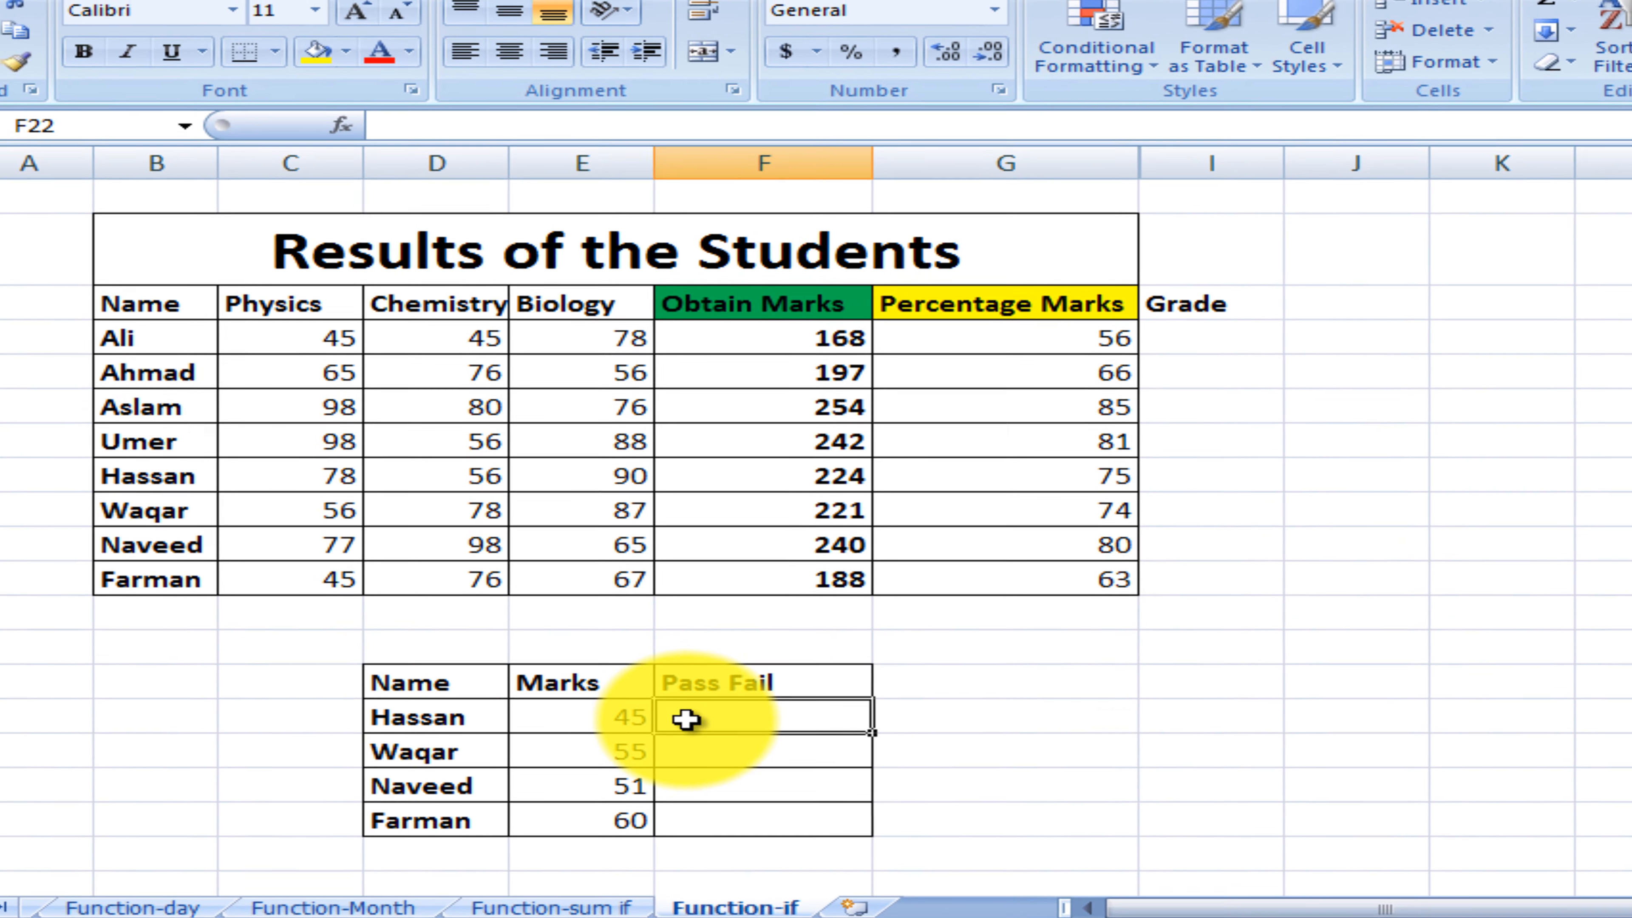
type("=")
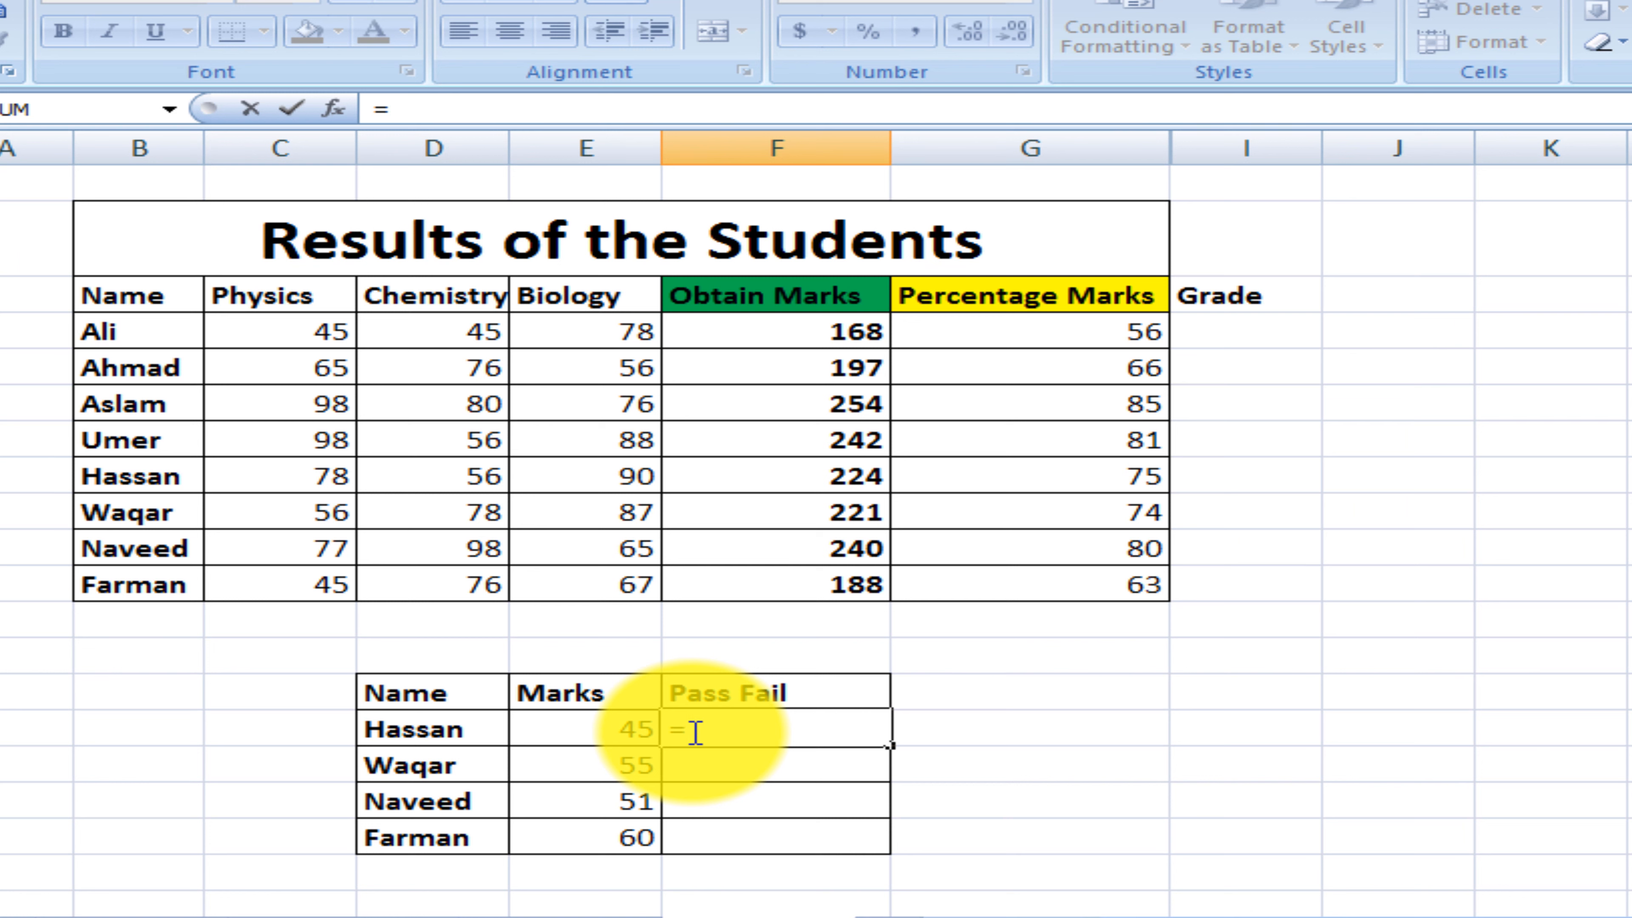
left_click(332, 109)
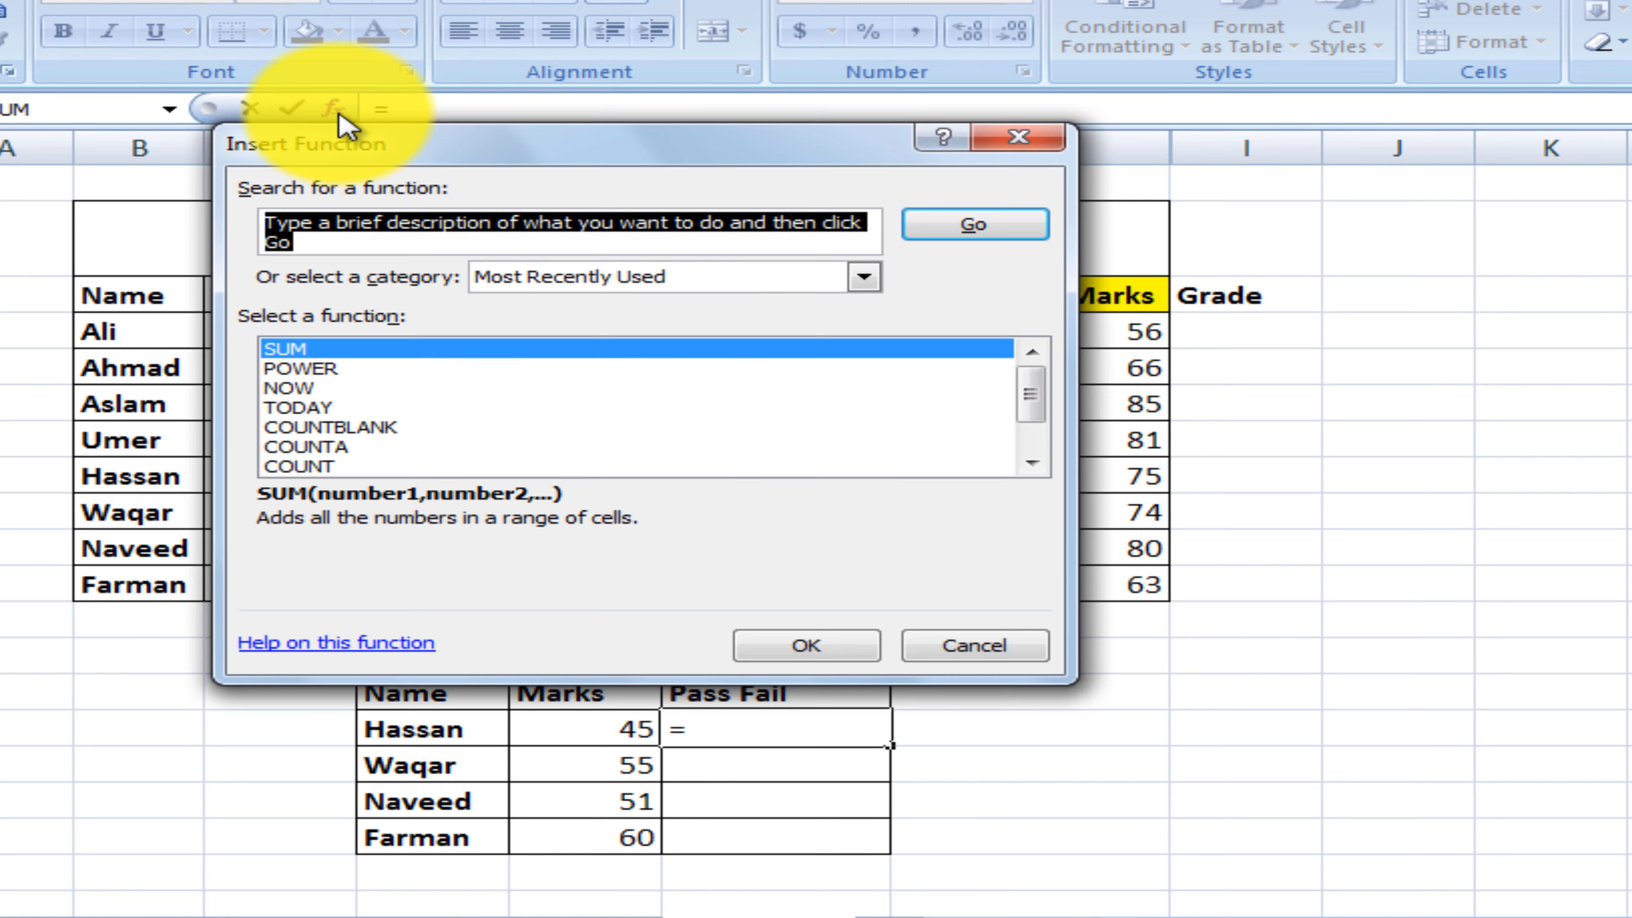
type("if")
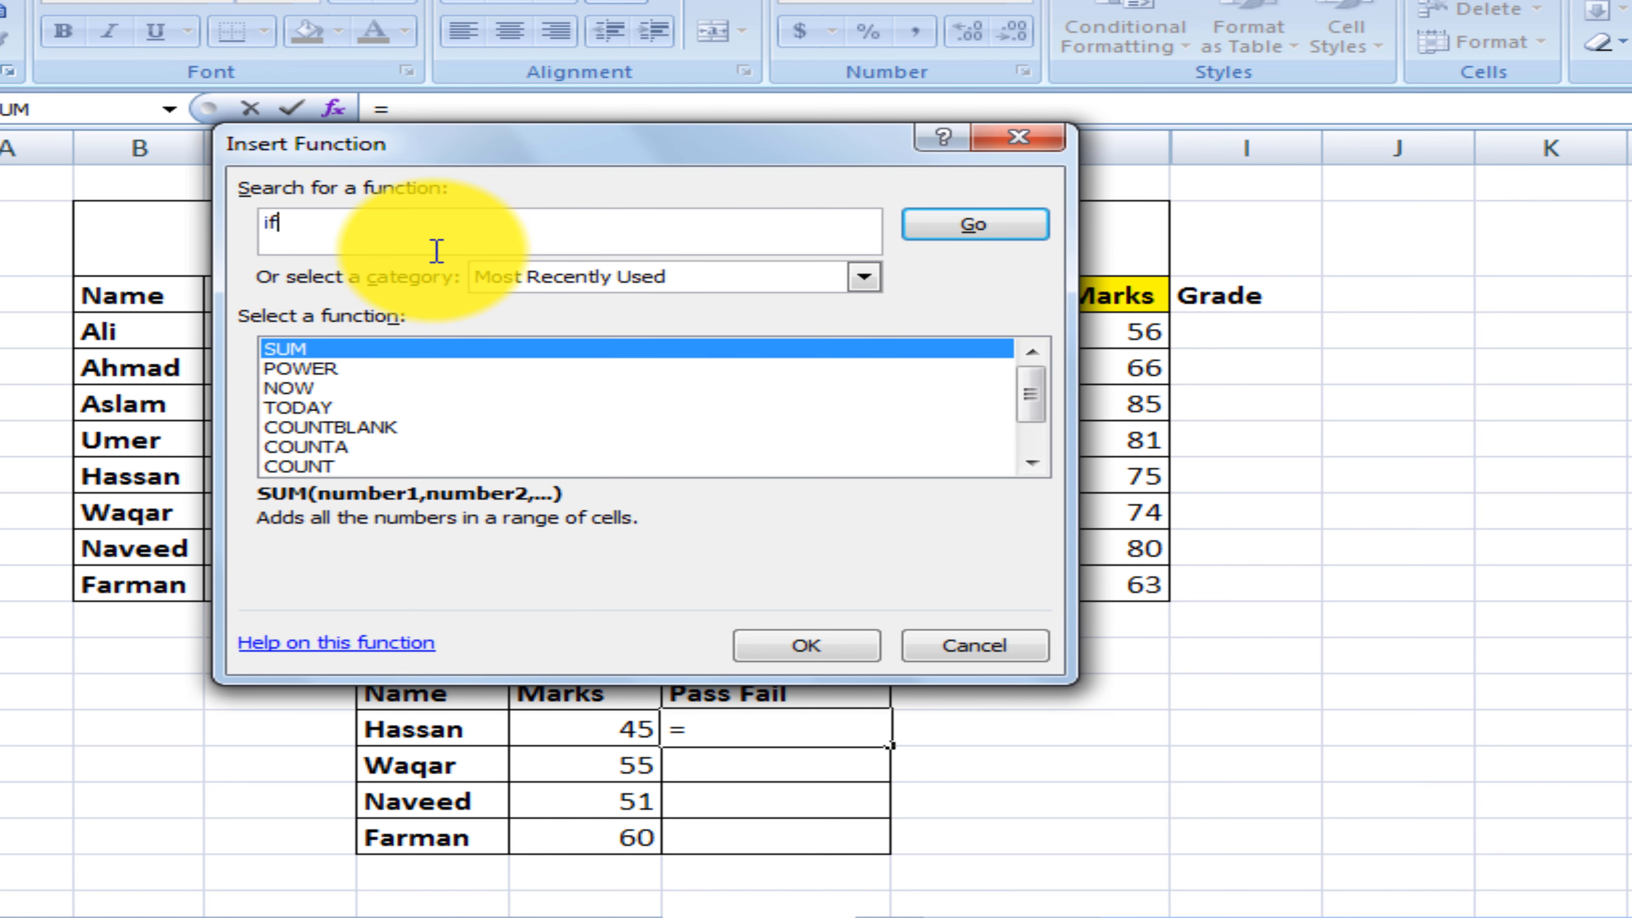
left_click(973, 225)
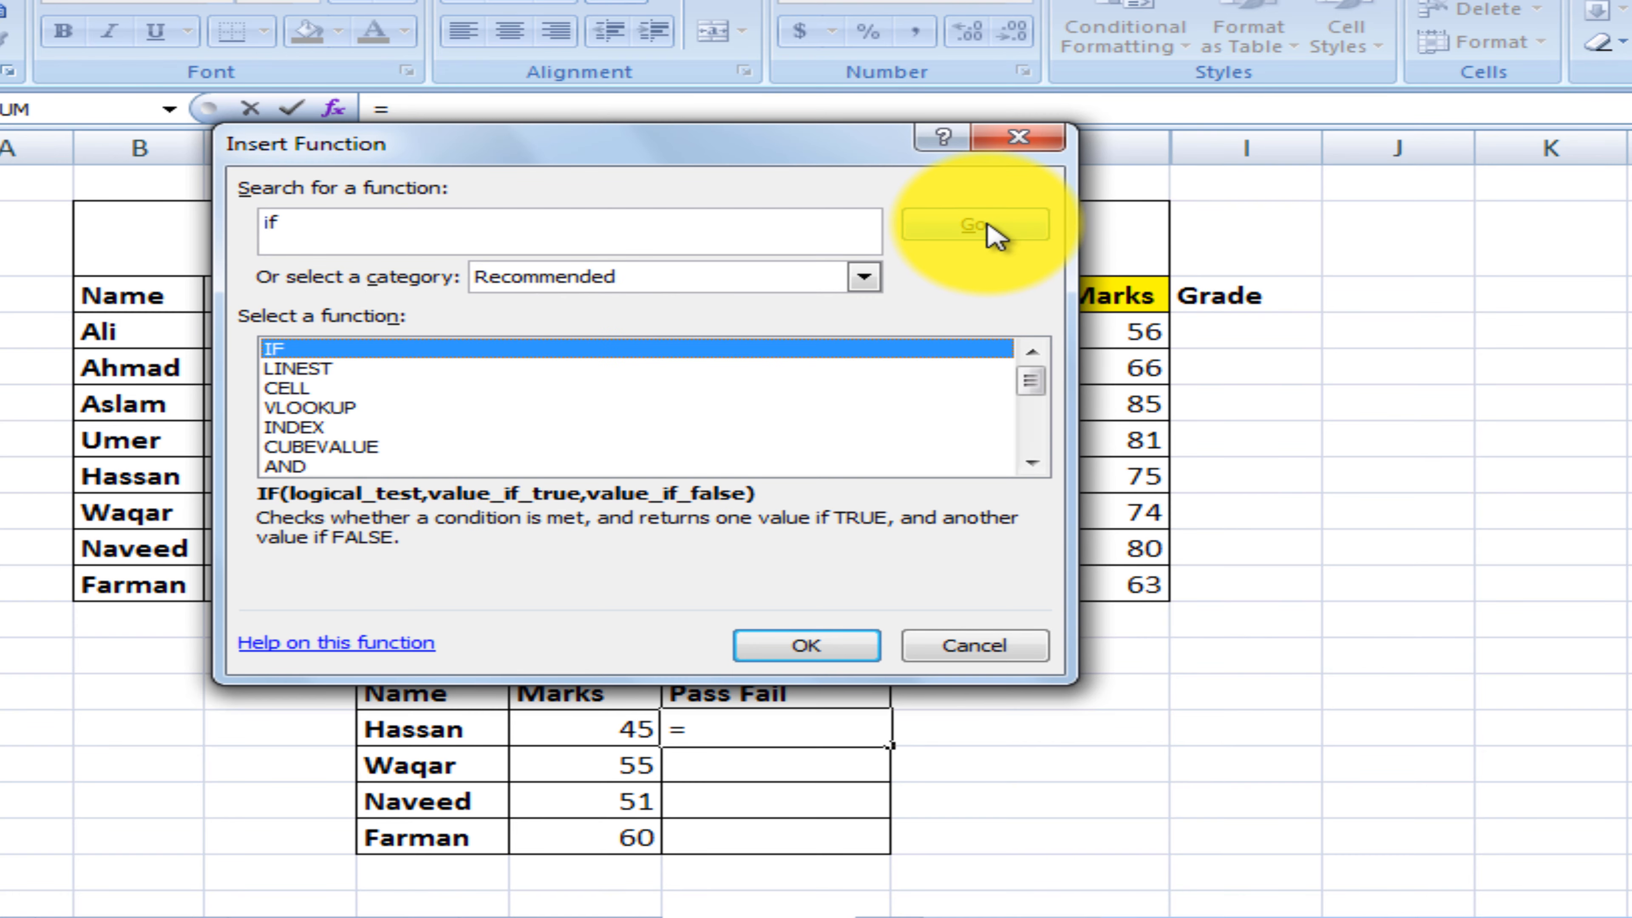
left_click(834, 645)
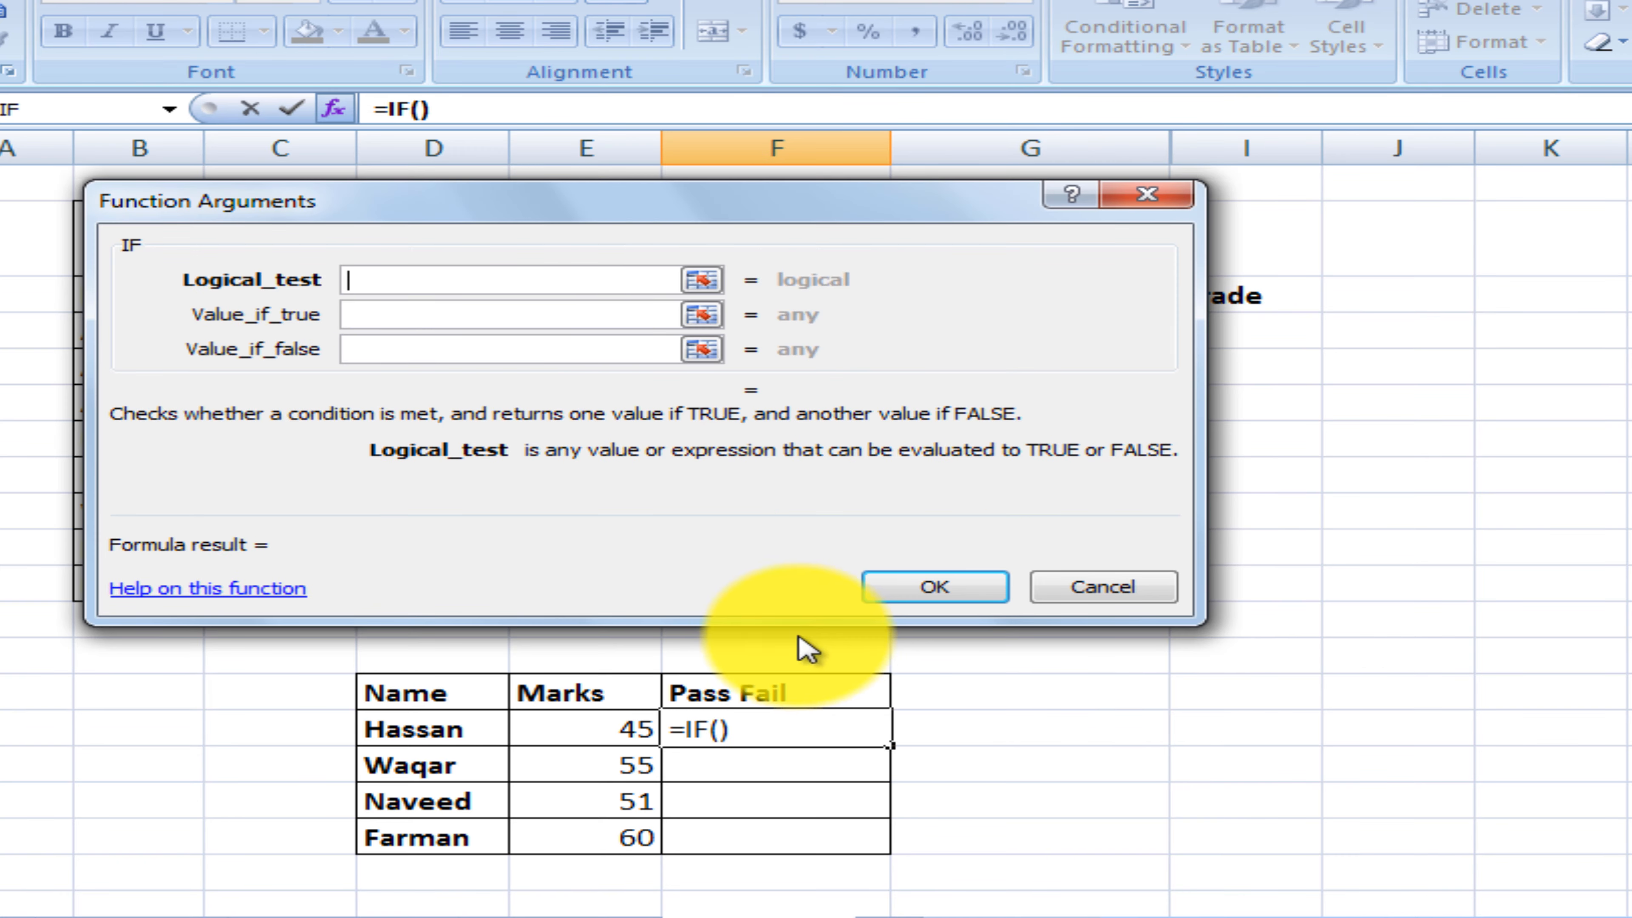
Define the IF arguments in F22 with logical test E22>50, value if true "pass" and value if false "fail".
left_click_drag(636, 222, 950, 49)
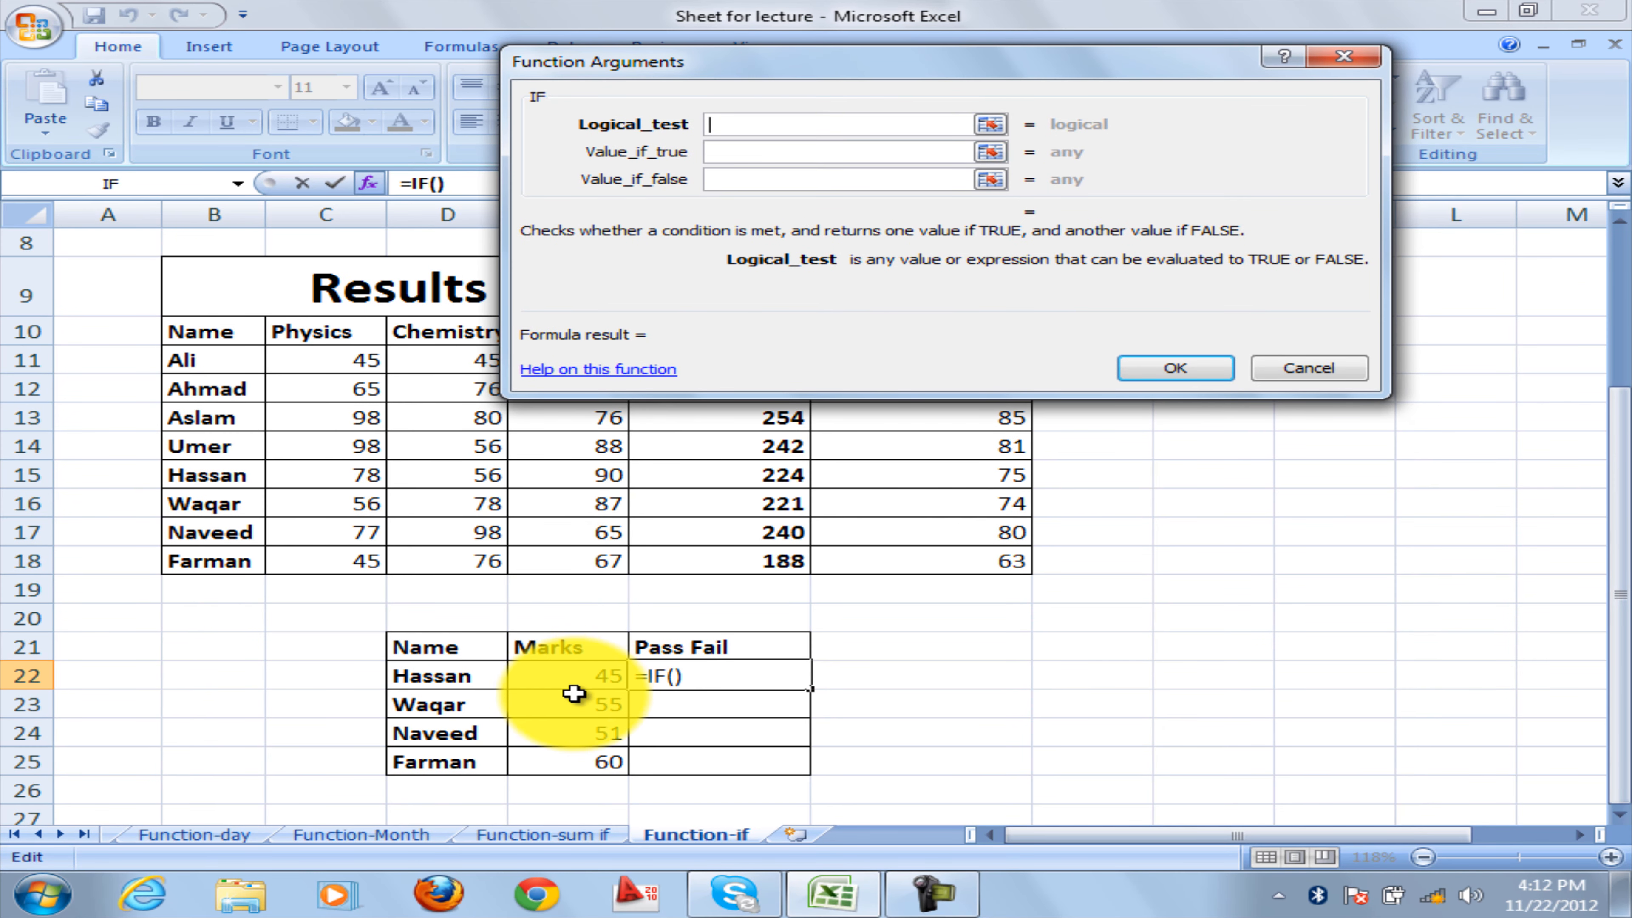
left_click(578, 674)
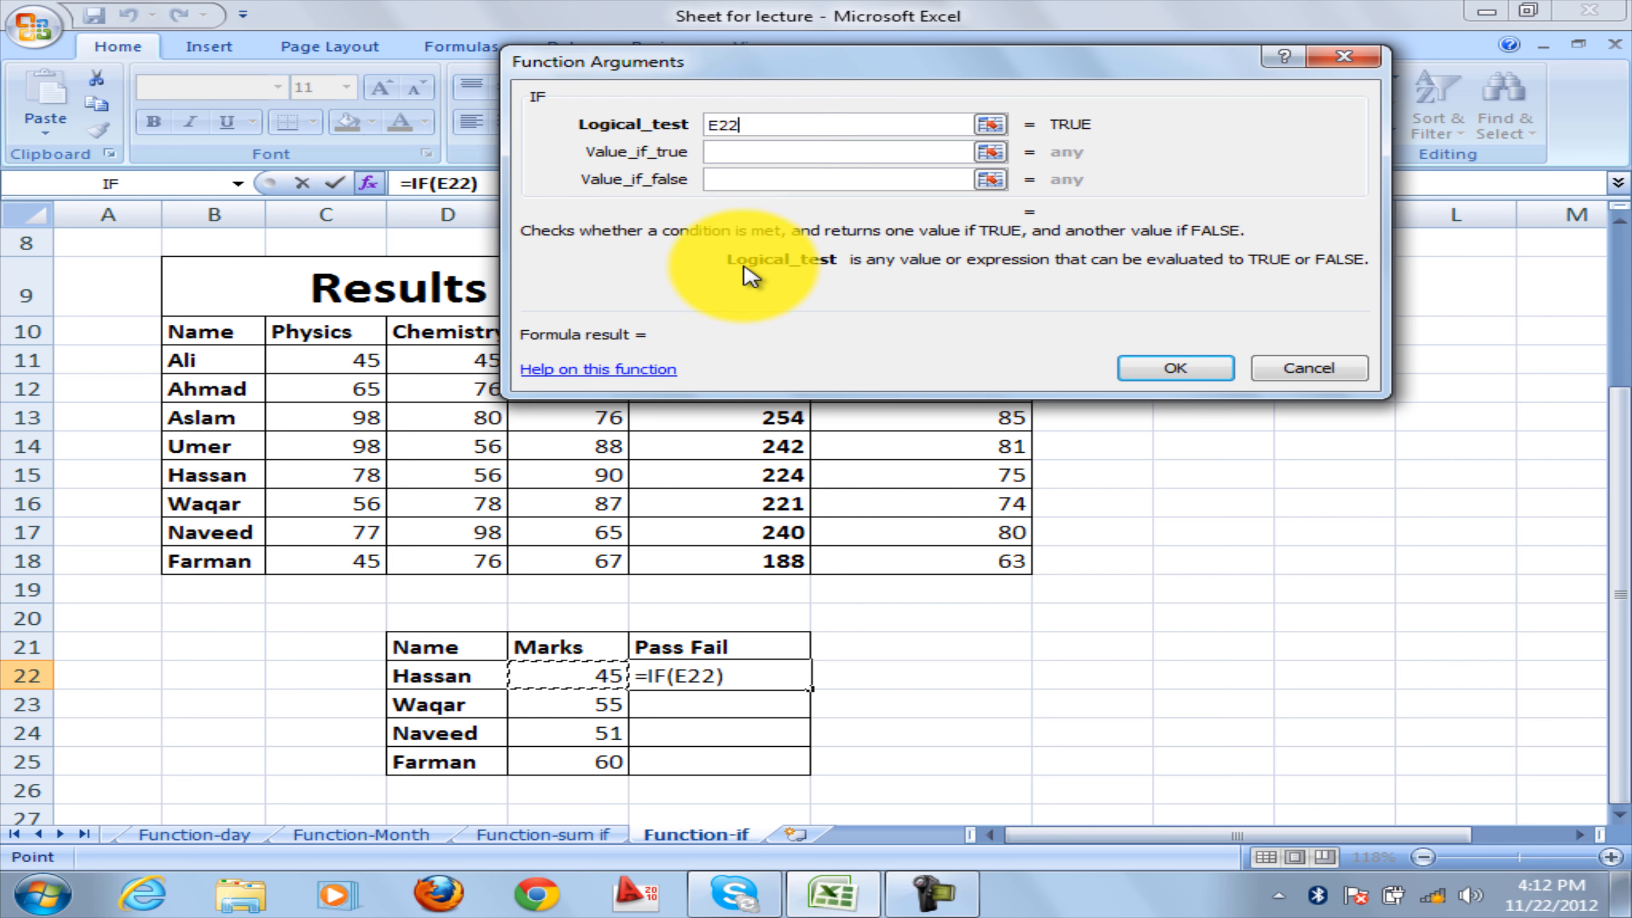
type(">")
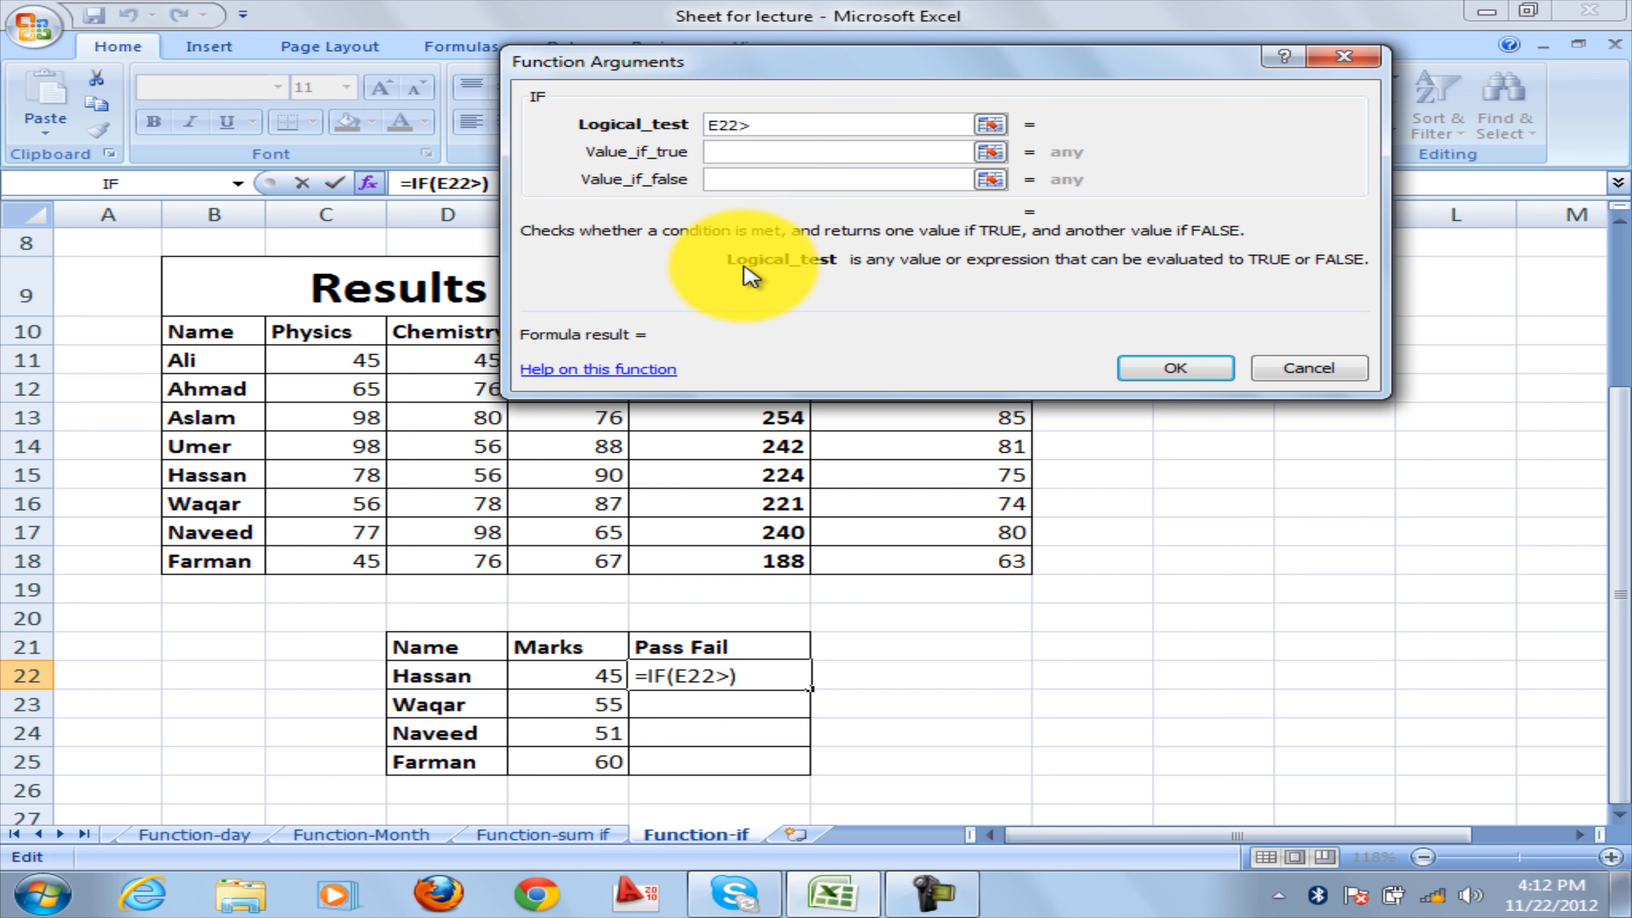
type("50")
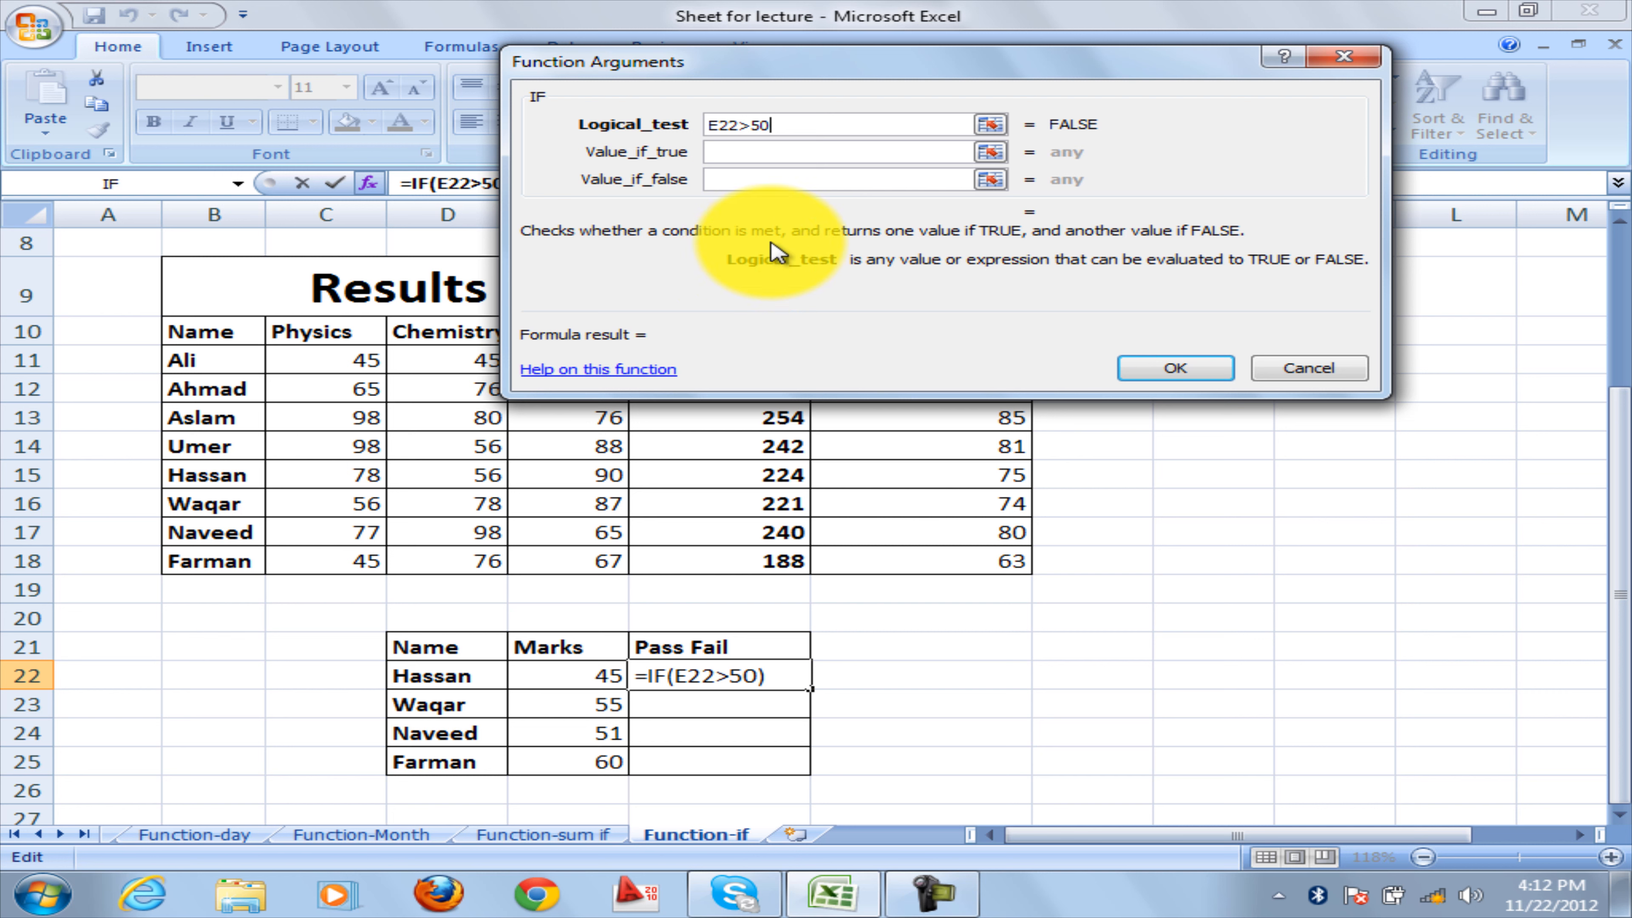
left_click(782, 153)
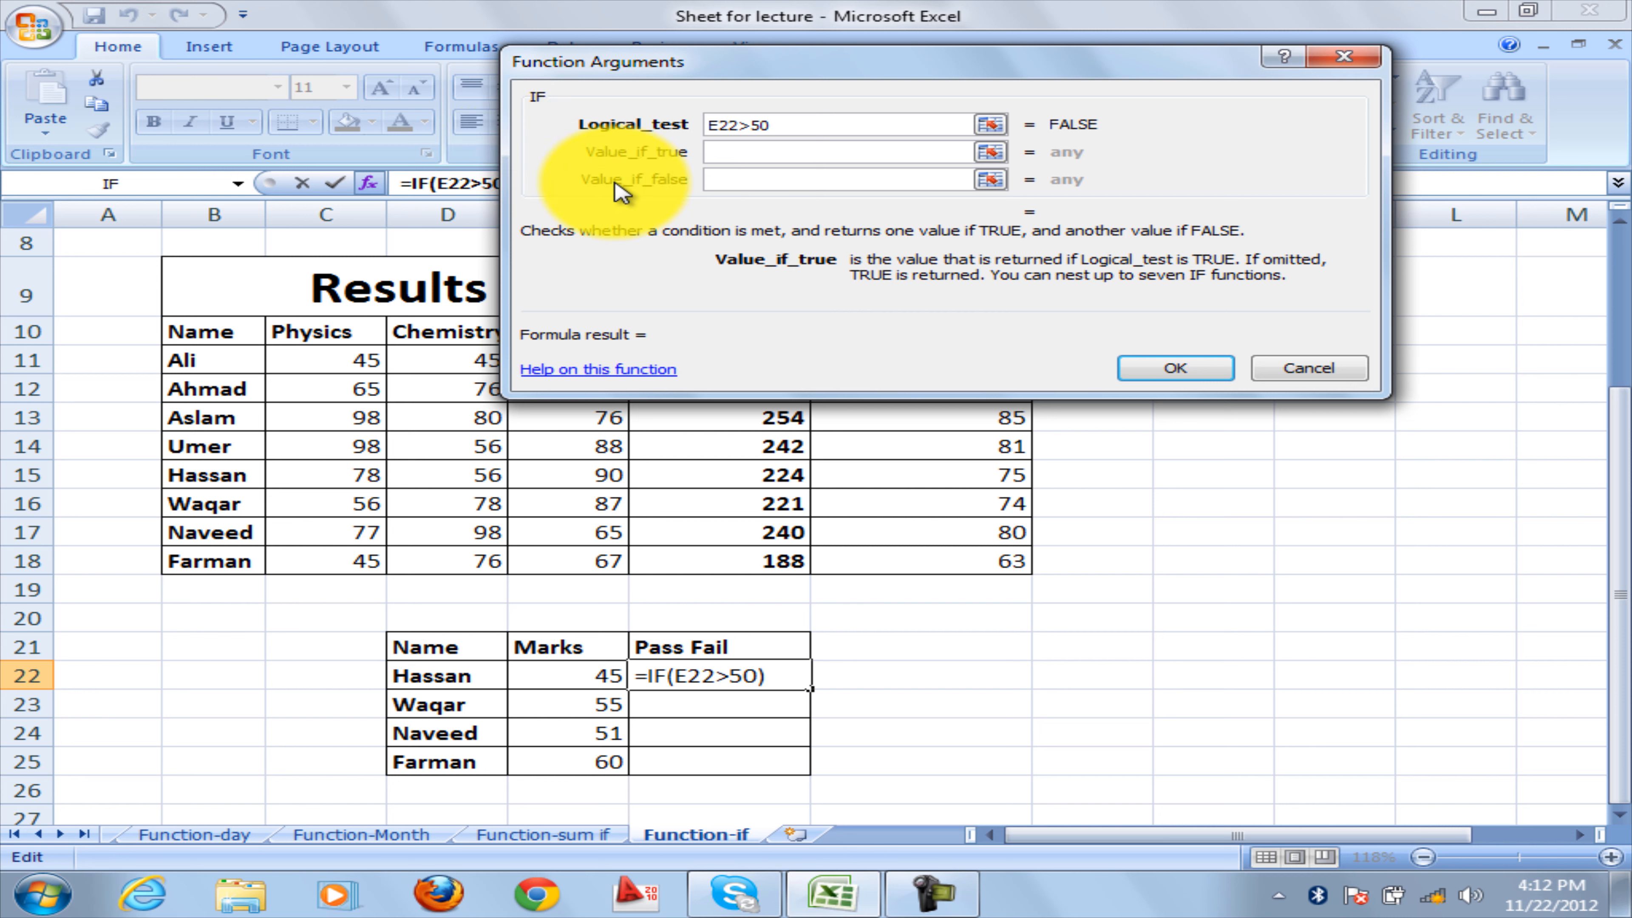
type("pass")
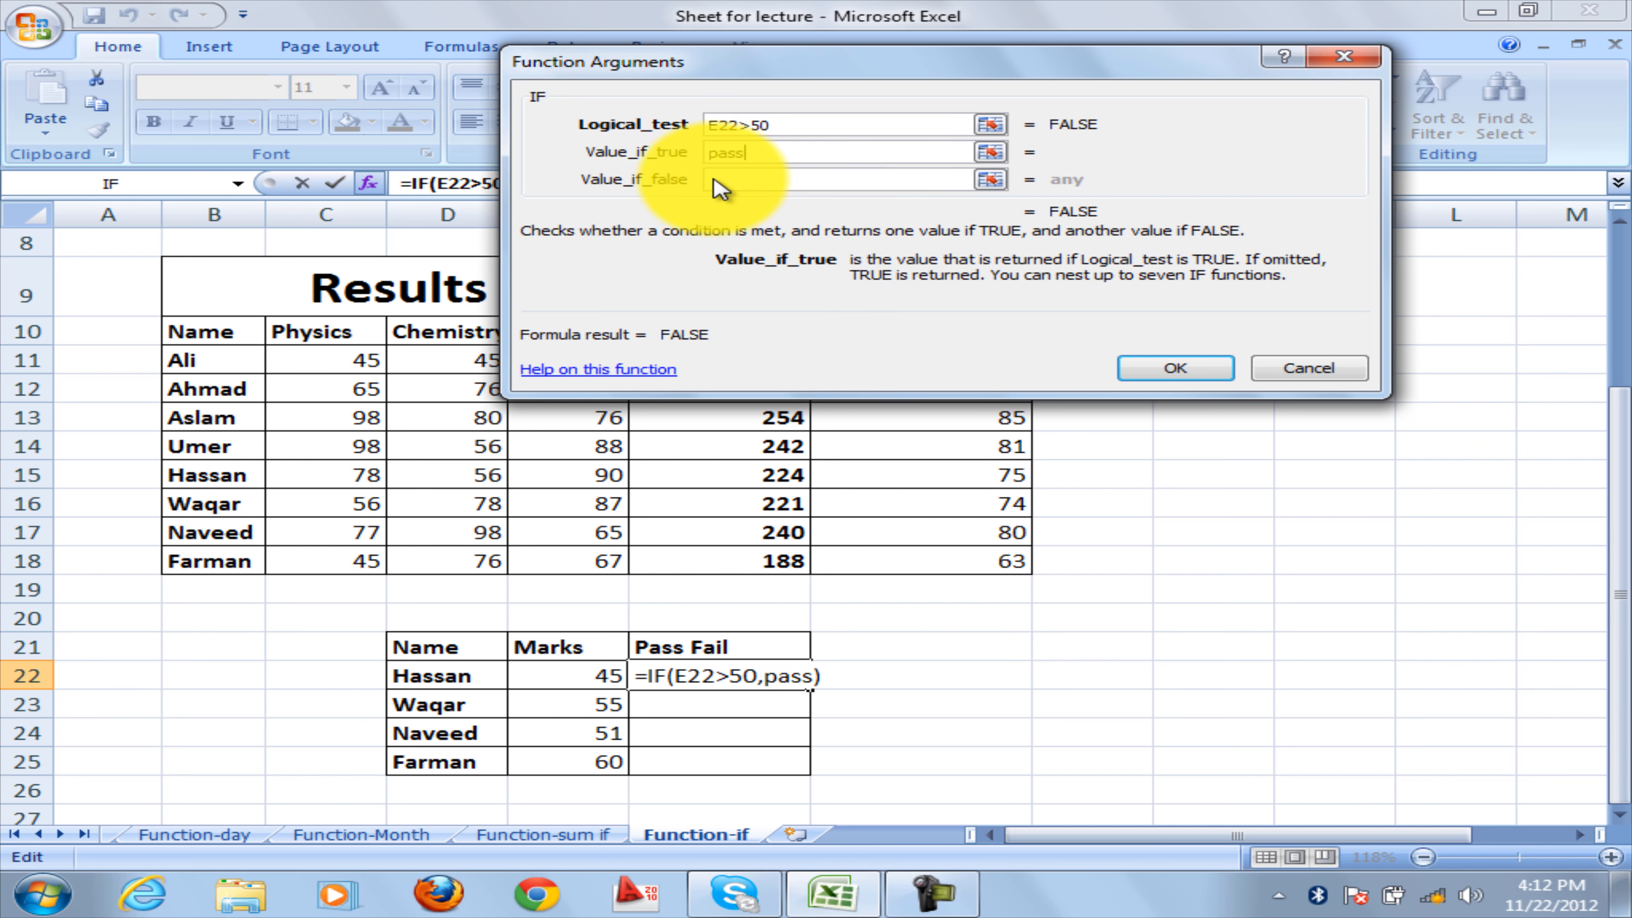
left_click(722, 180)
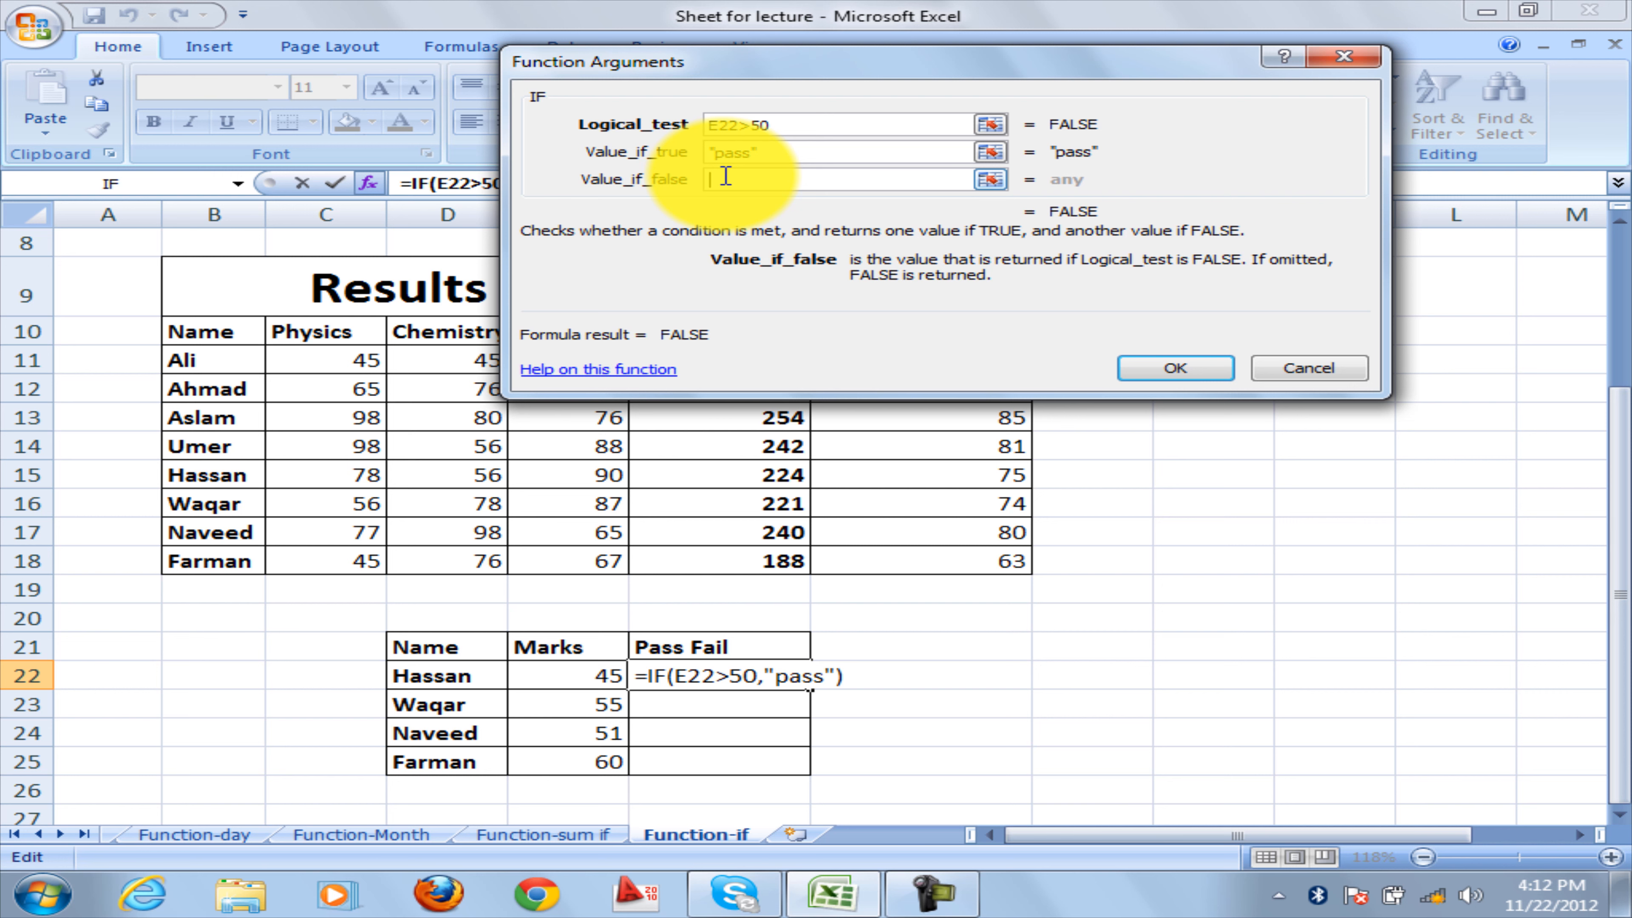
type("fail")
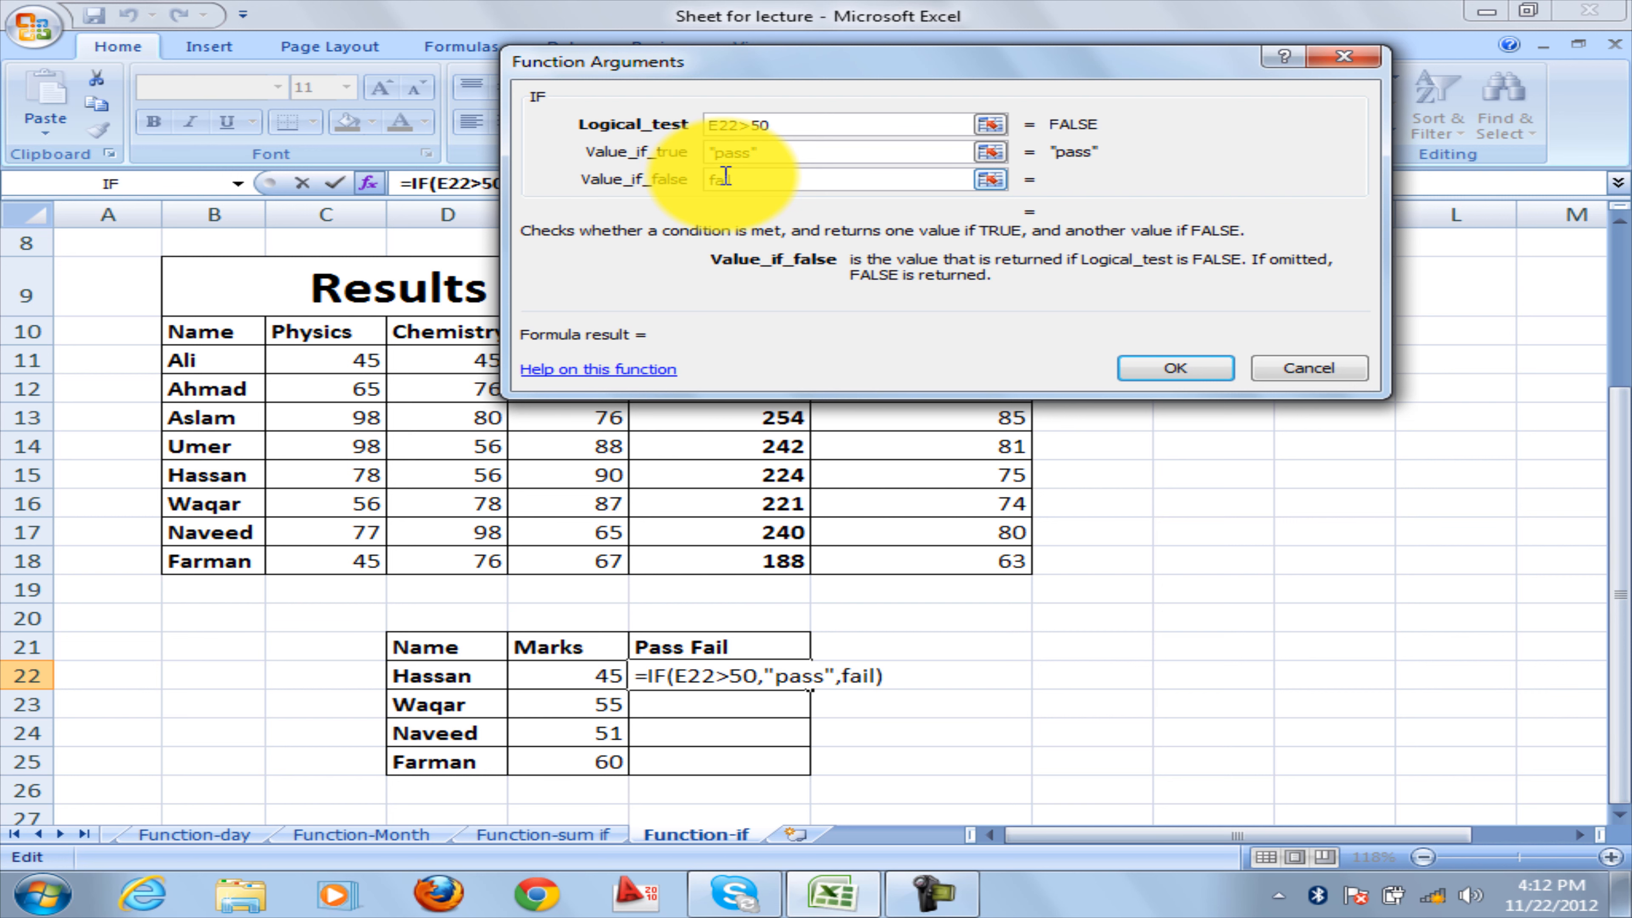
left_click(1171, 371)
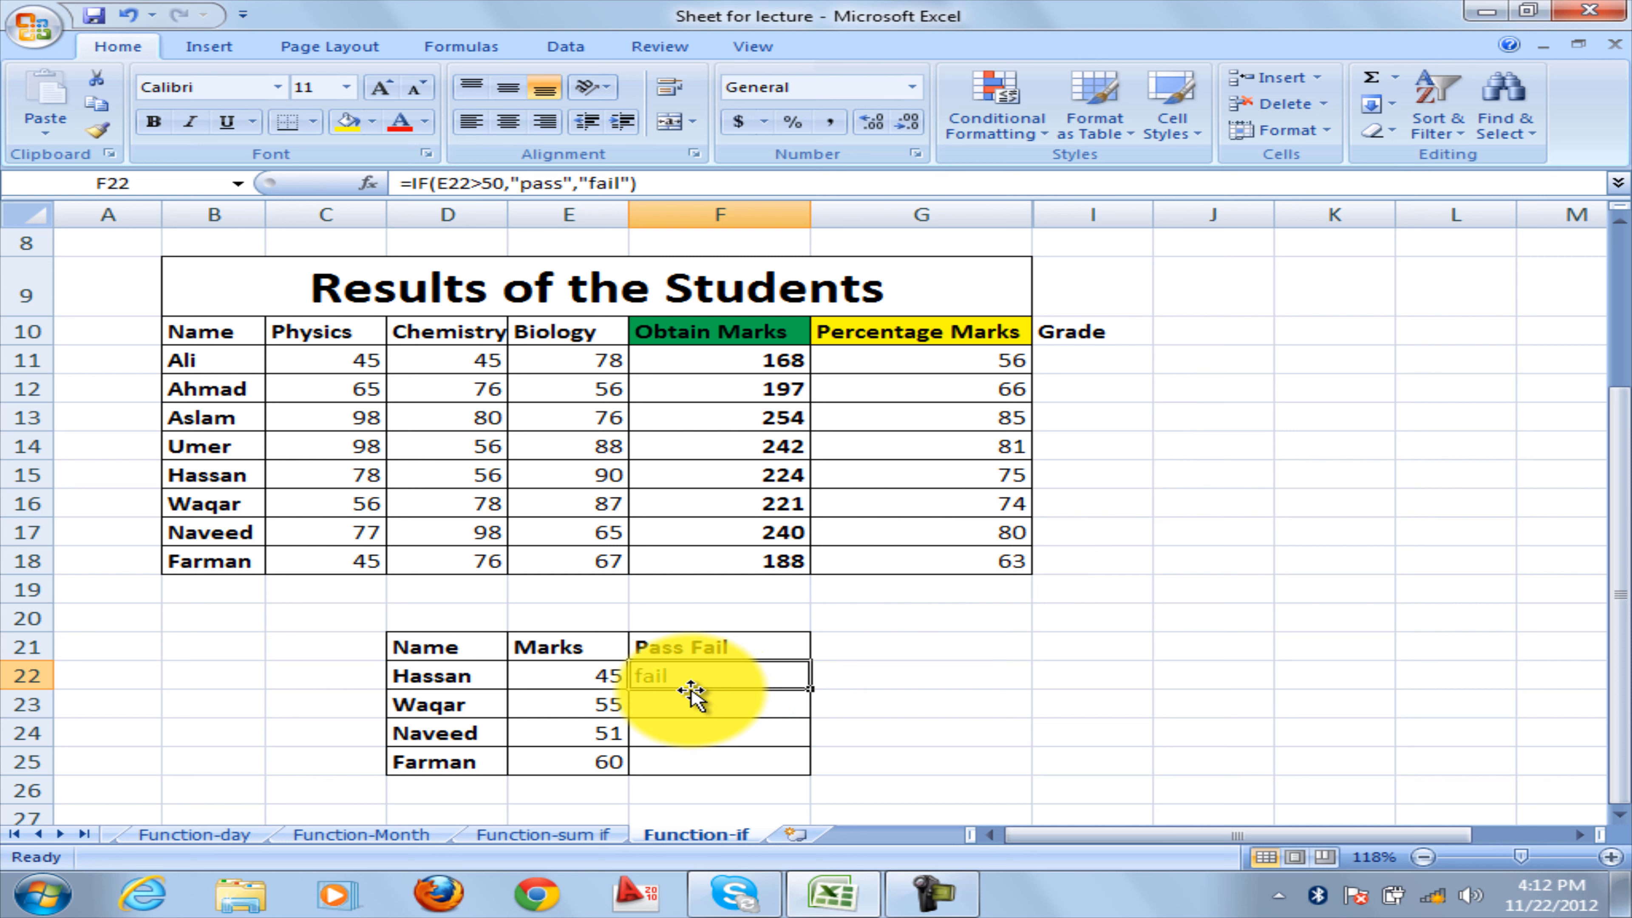
Check F22 against the mark in E22 and fill its IF formula down through F25.
left_click(594, 676)
left_click(666, 676)
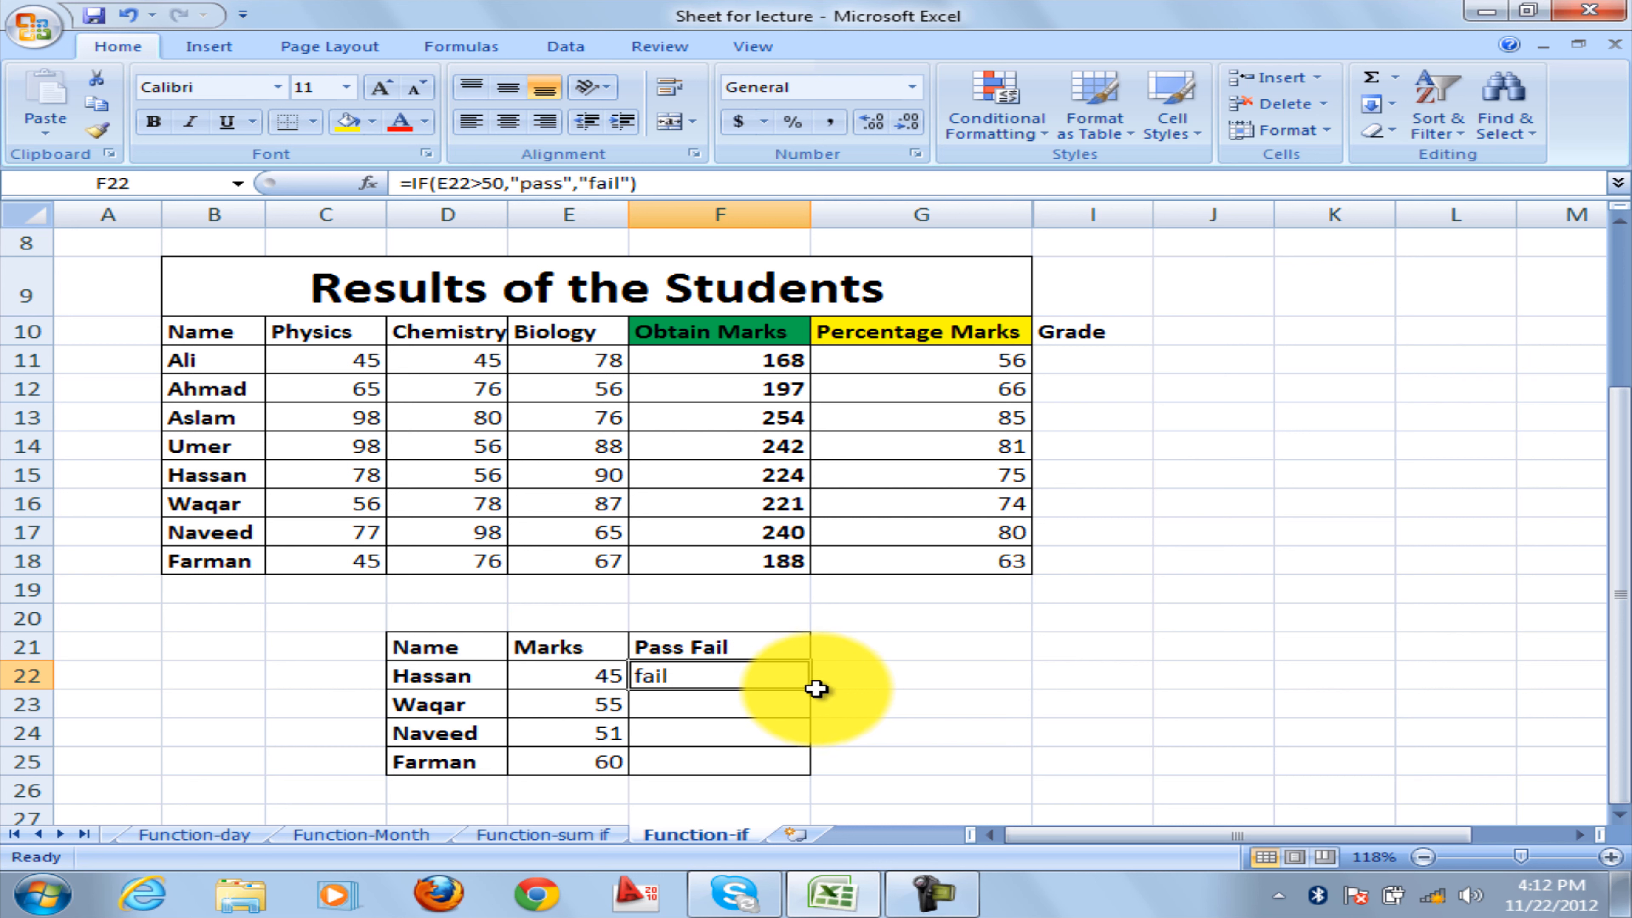
left_click_drag(816, 690, 815, 709)
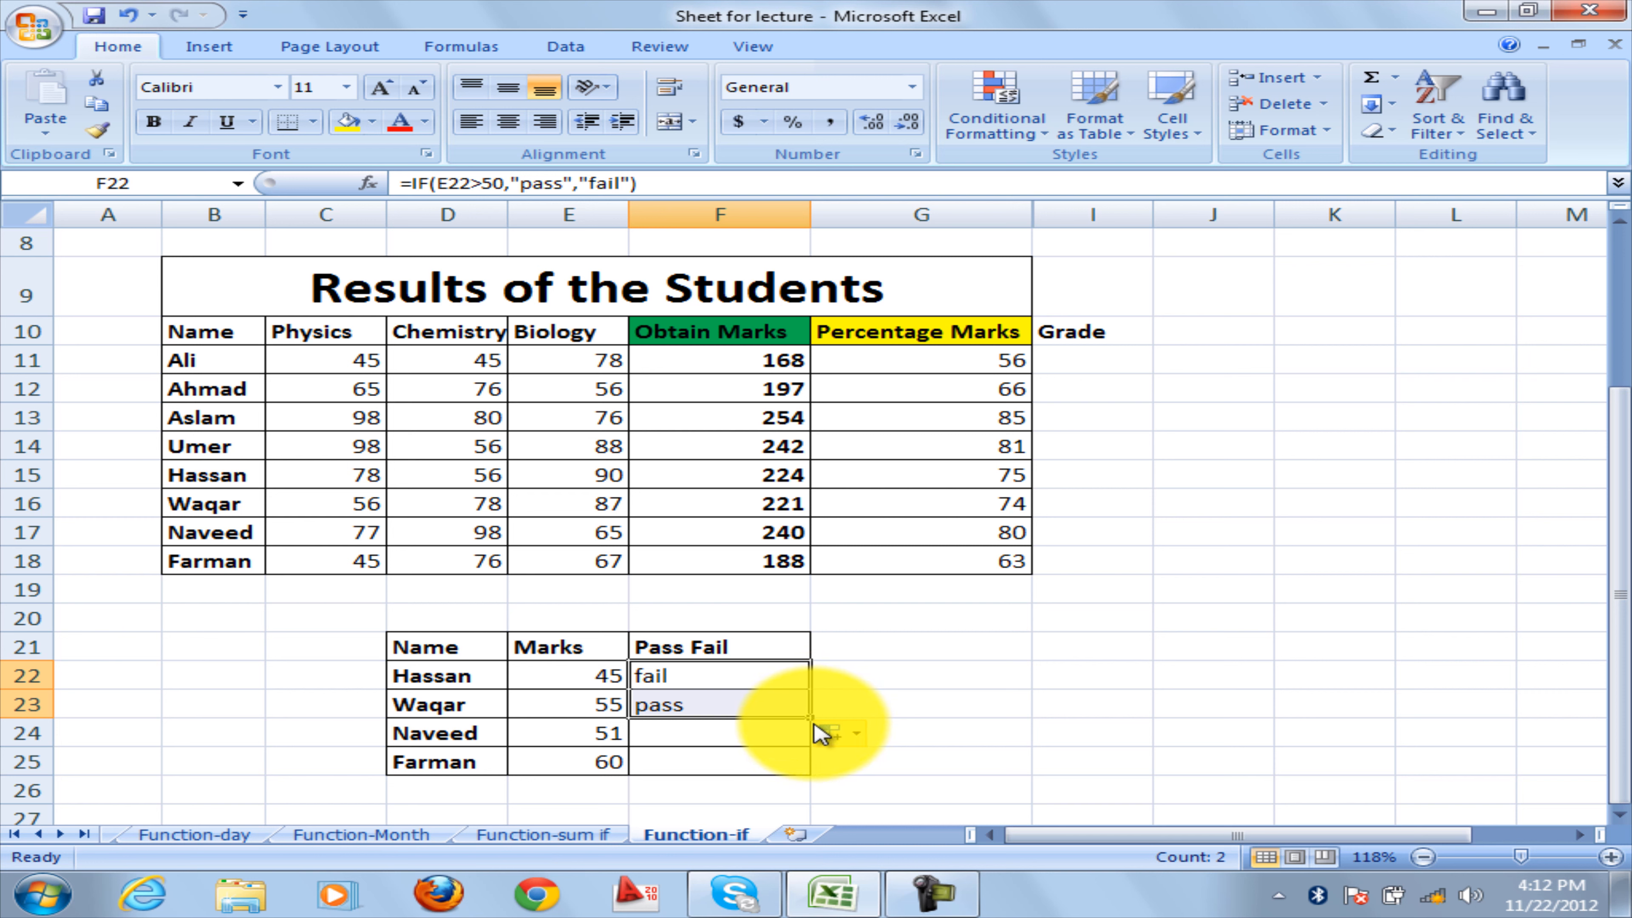
left_click_drag(812, 718, 813, 776)
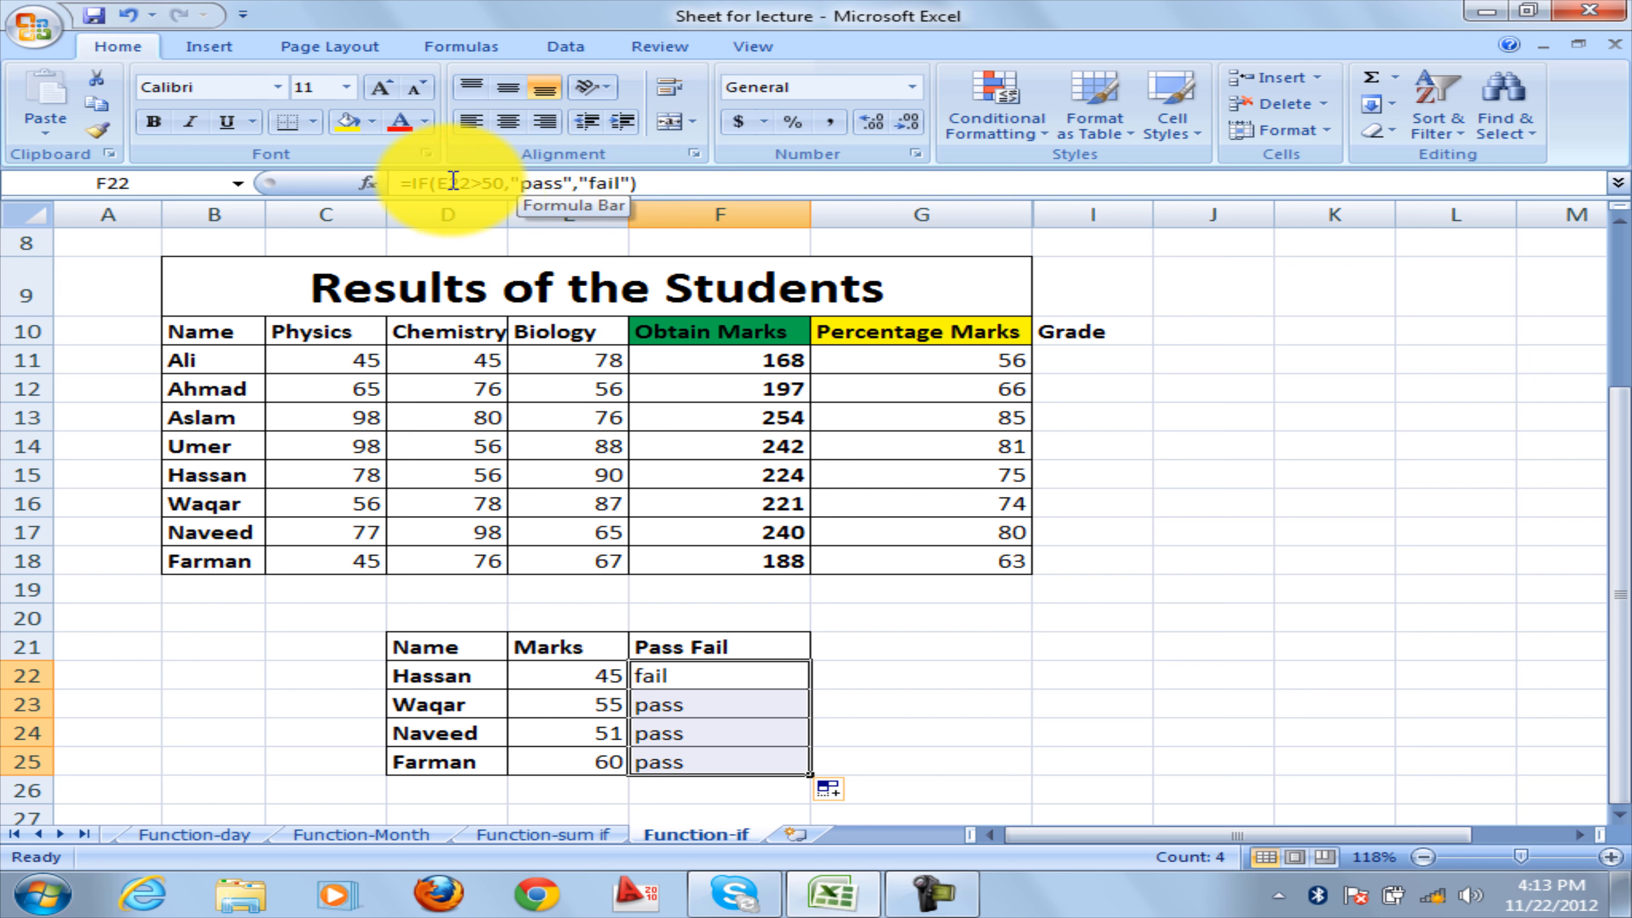
Replace the value-if-true text in F22's IF formula with "you are pass".
left_click_drag(437, 182, 642, 186)
left_click(516, 186)
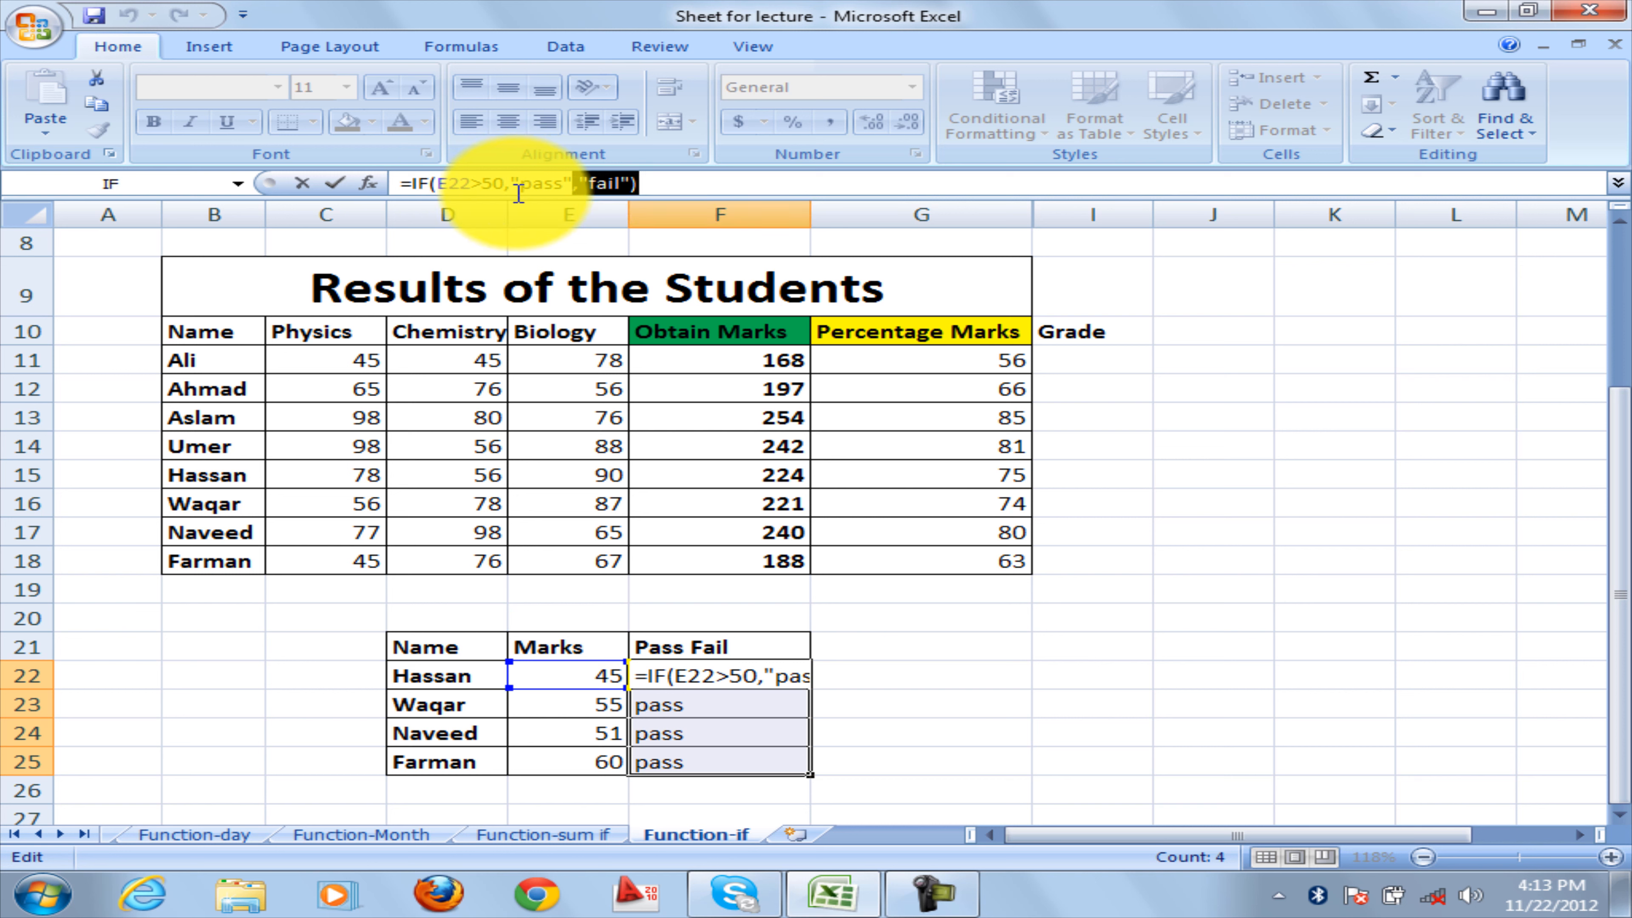
left_click_drag(520, 186, 563, 187)
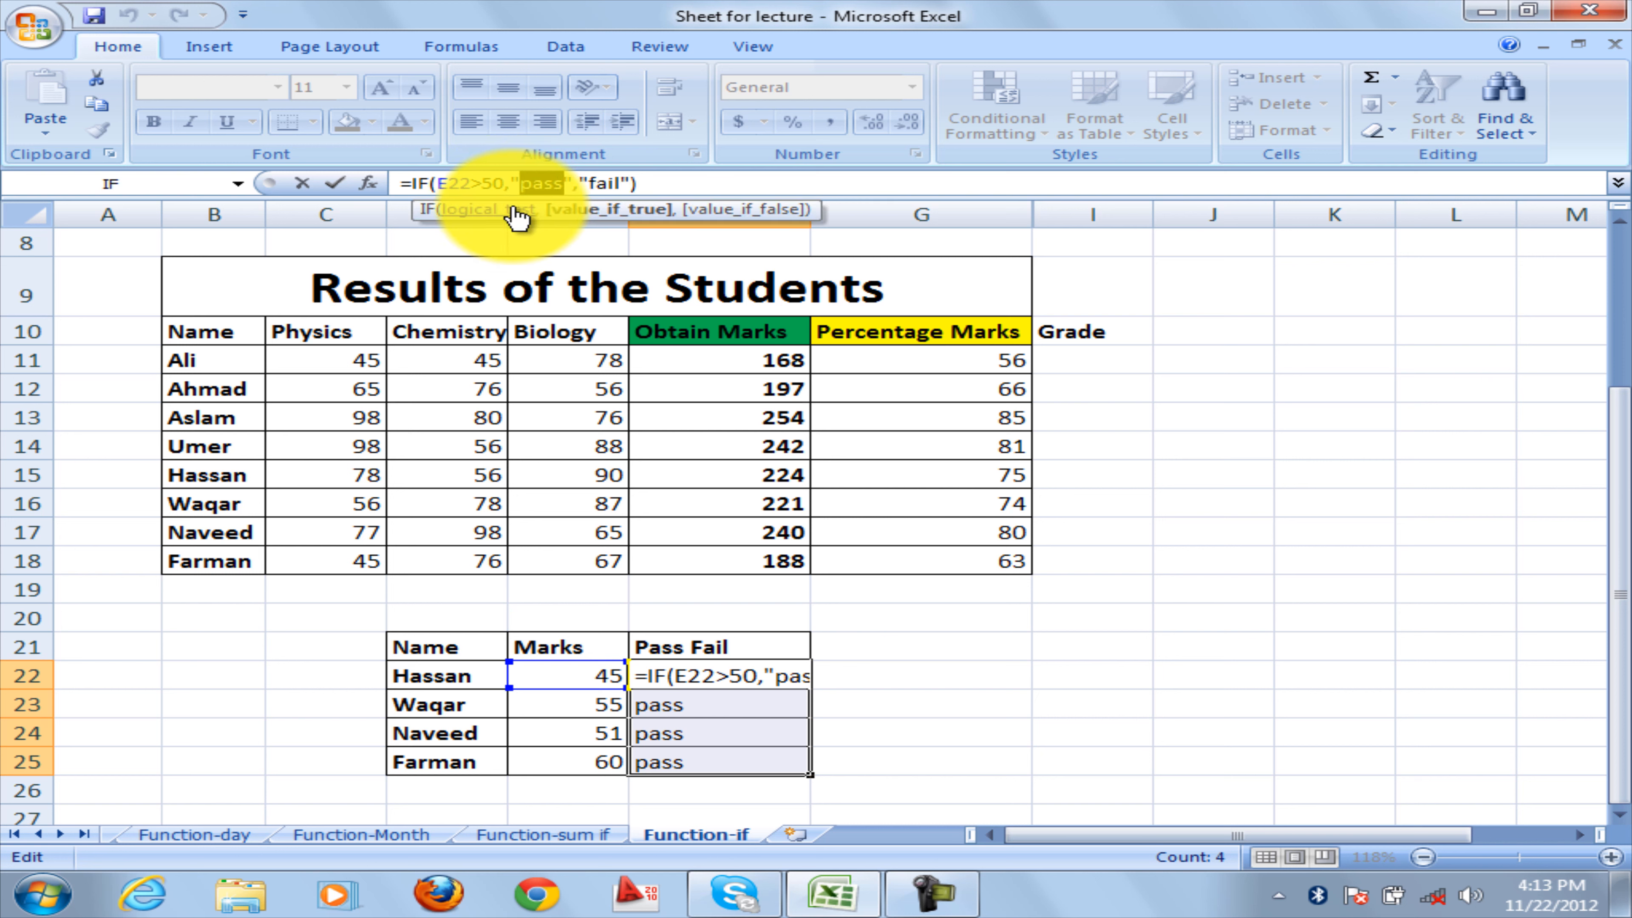
type("you ar")
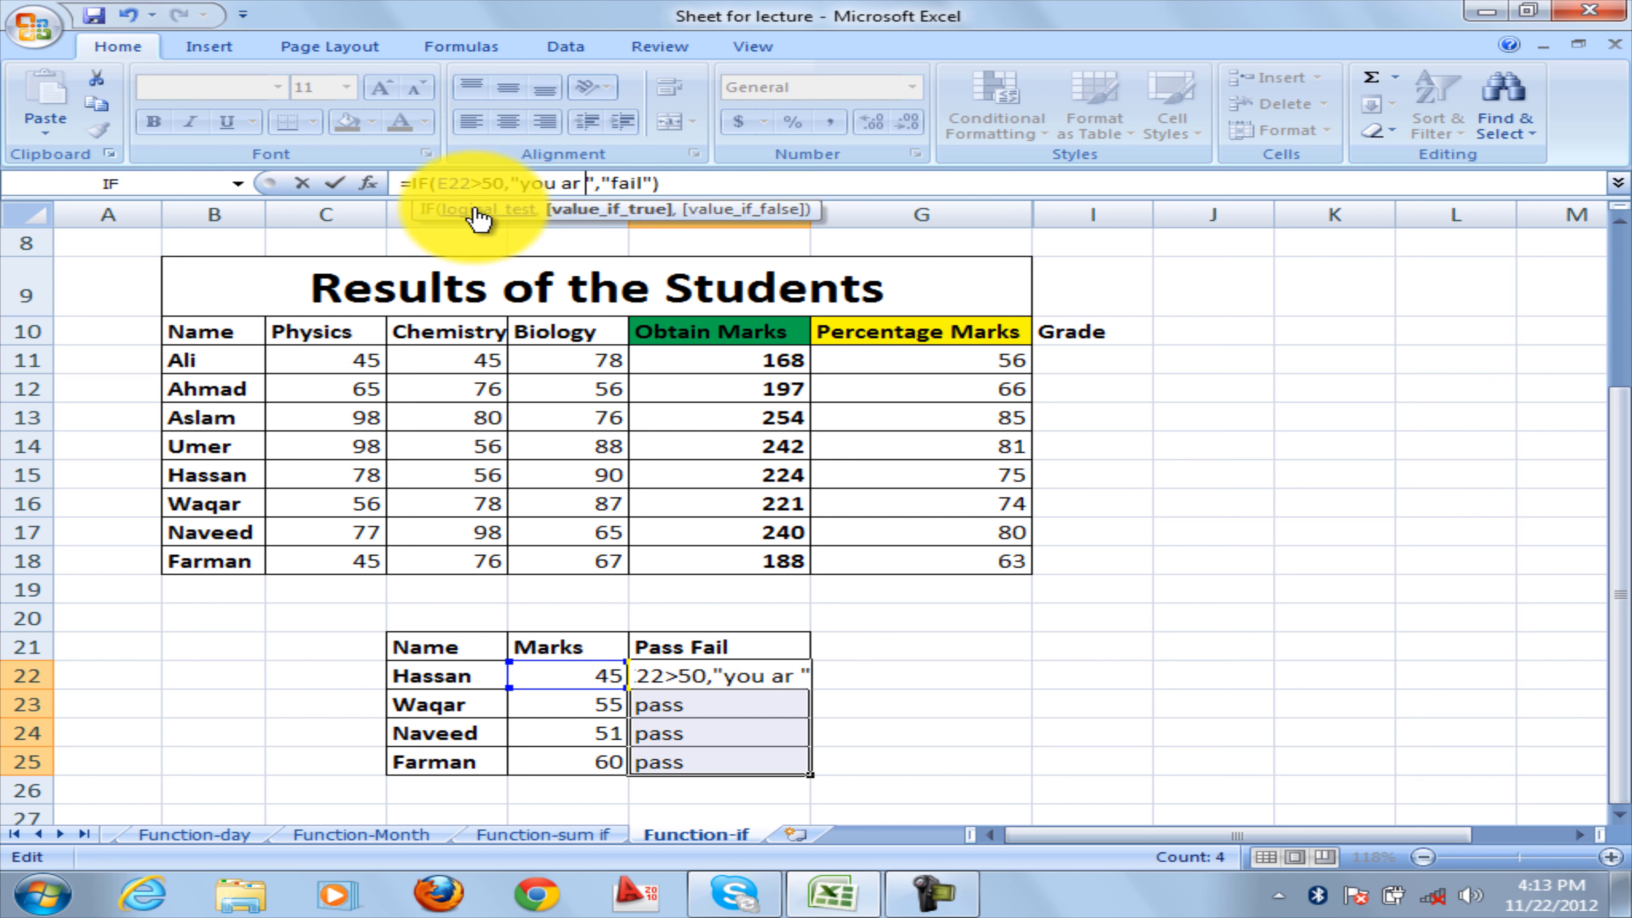
type("e pass")
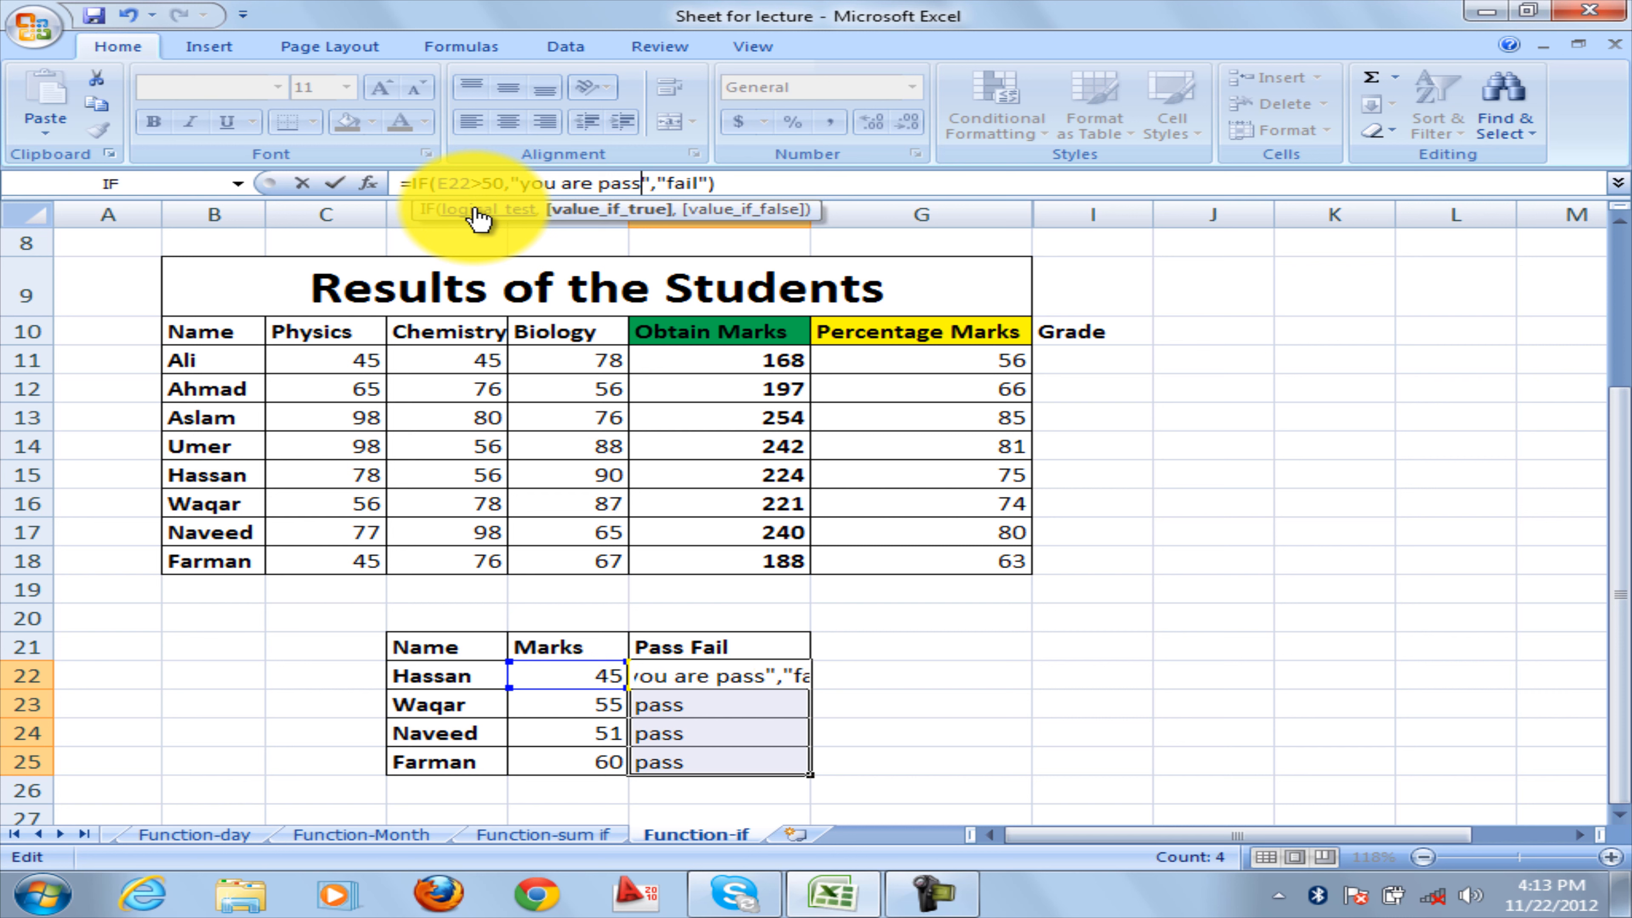
Replace the value-if-false text in F22's formula with "workhard" and fill the edited formula down through F25.
double_click(681, 185)
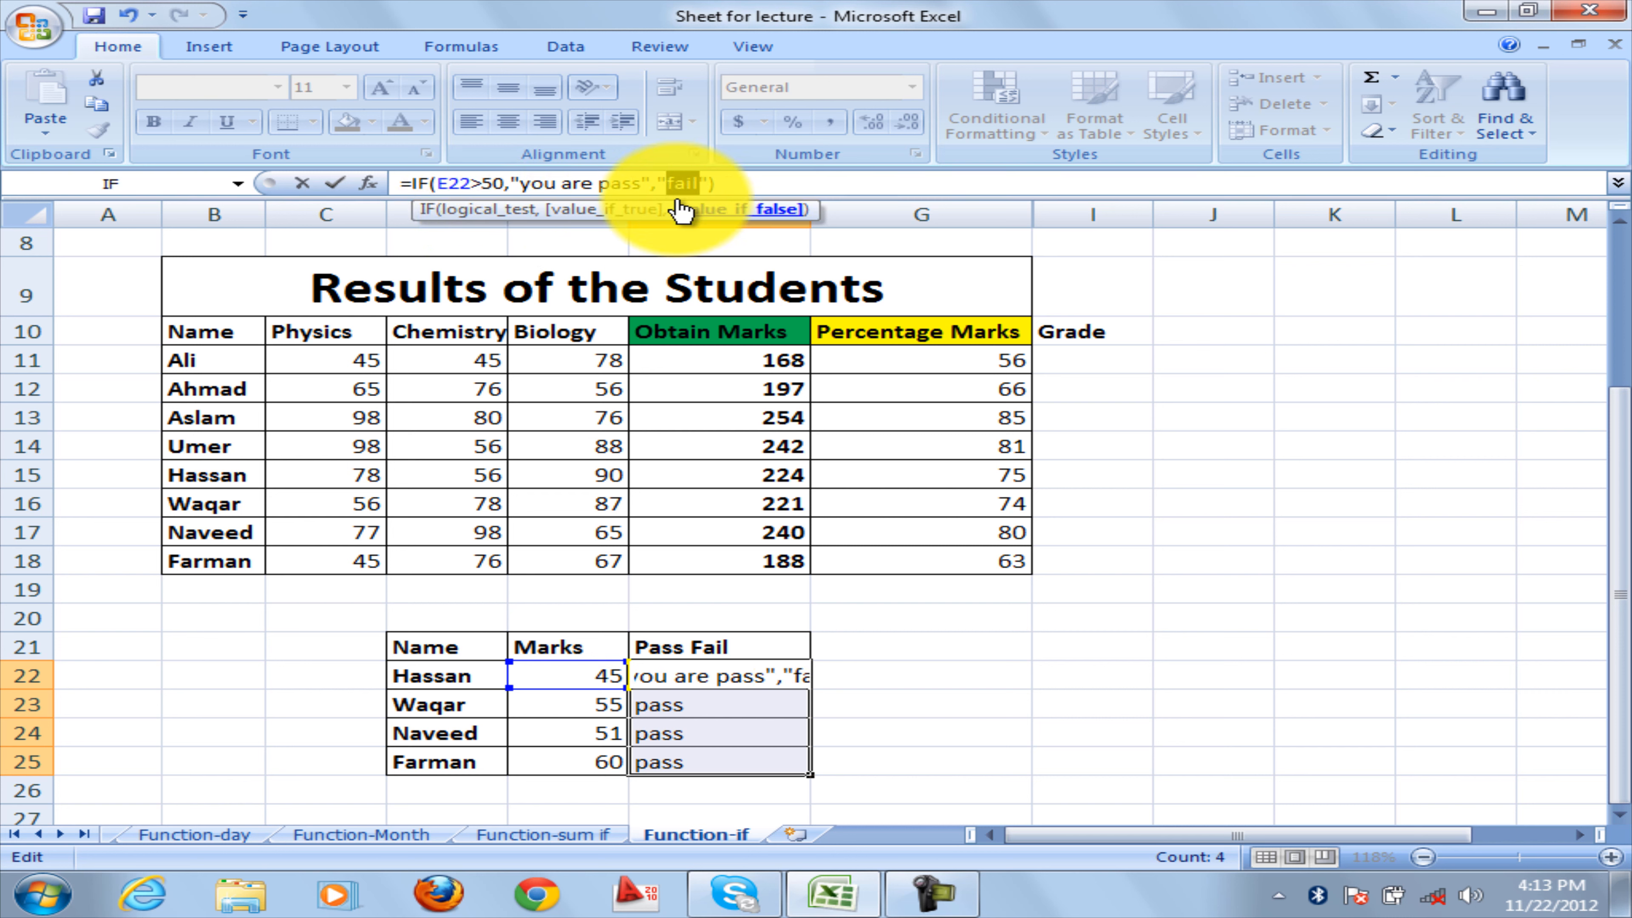
type("workhare")
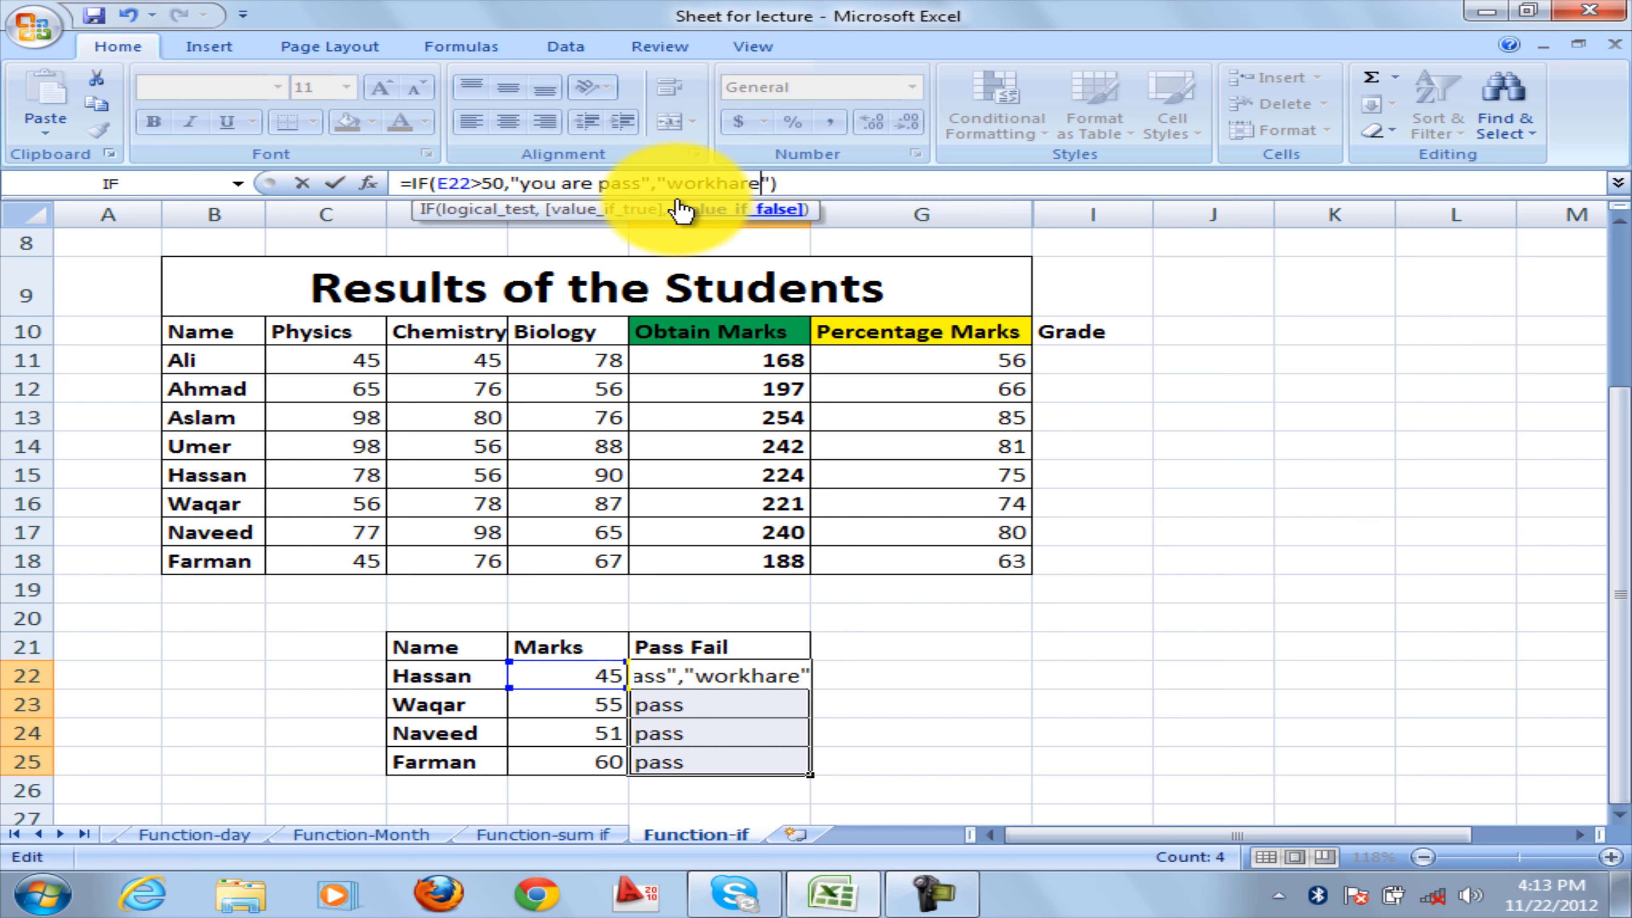
key("BackSpace")
type("d")
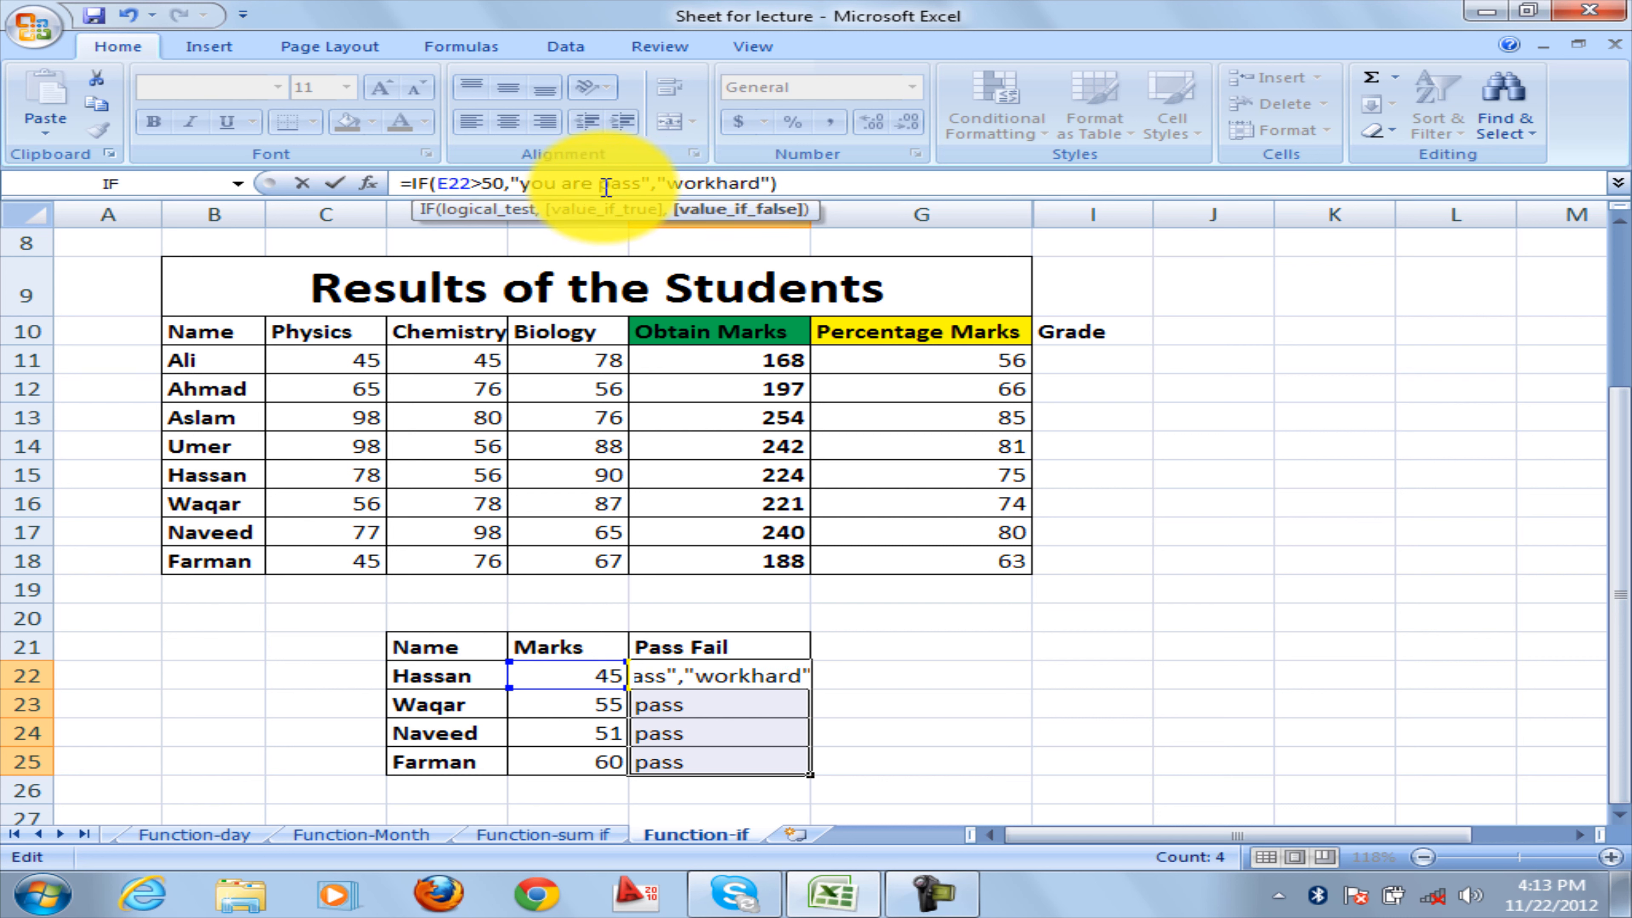
key("Return")
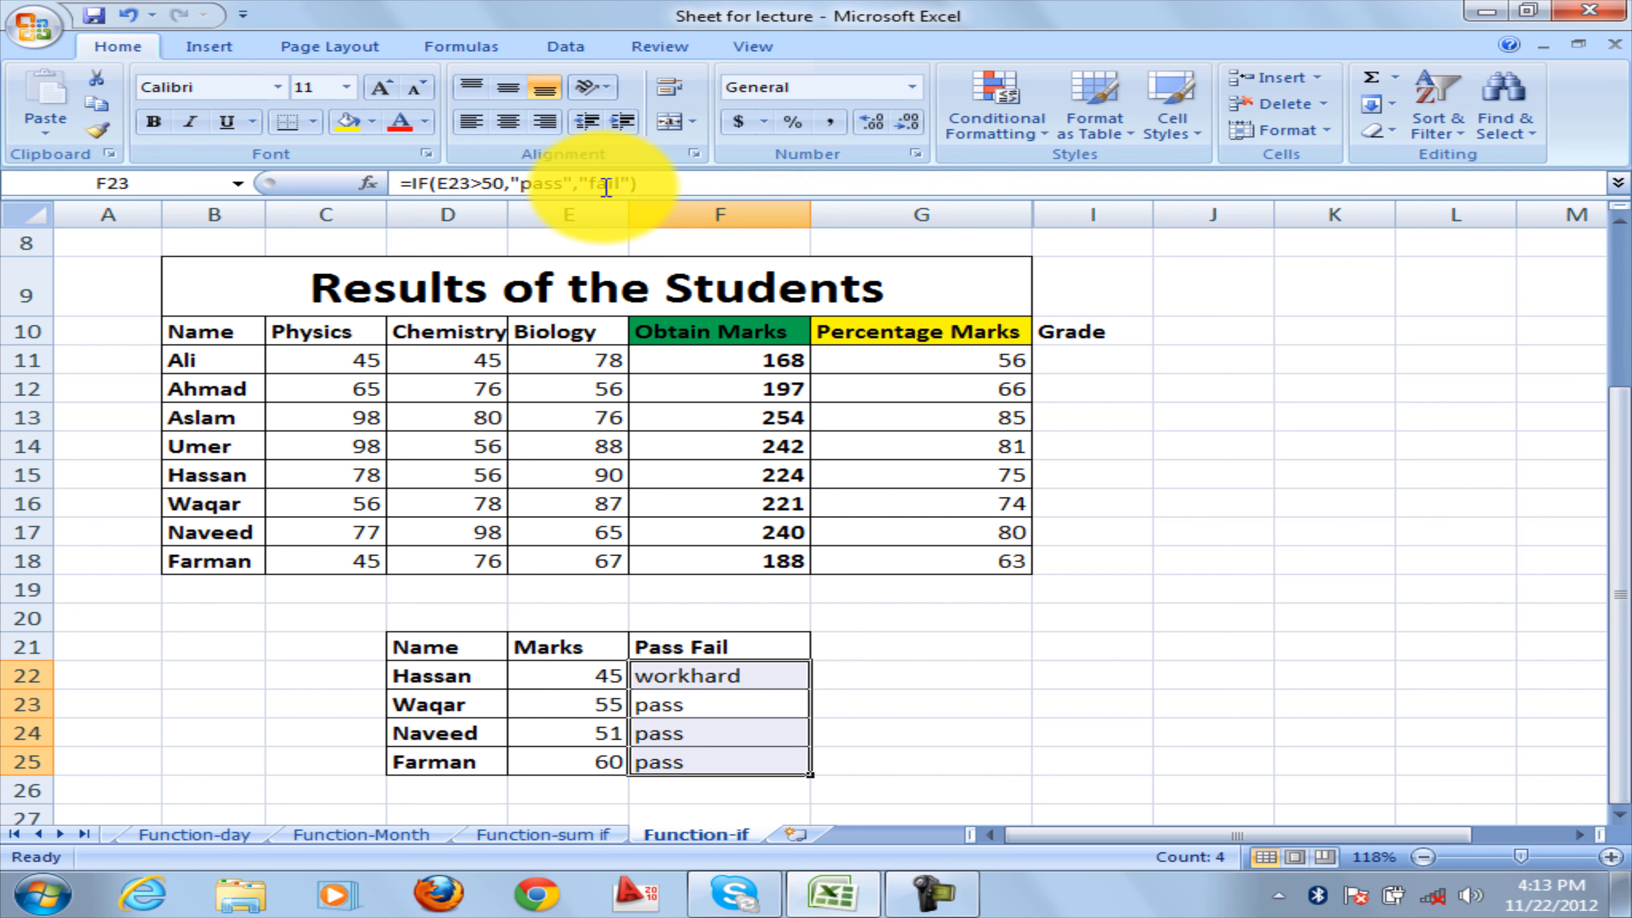
left_click(691, 678)
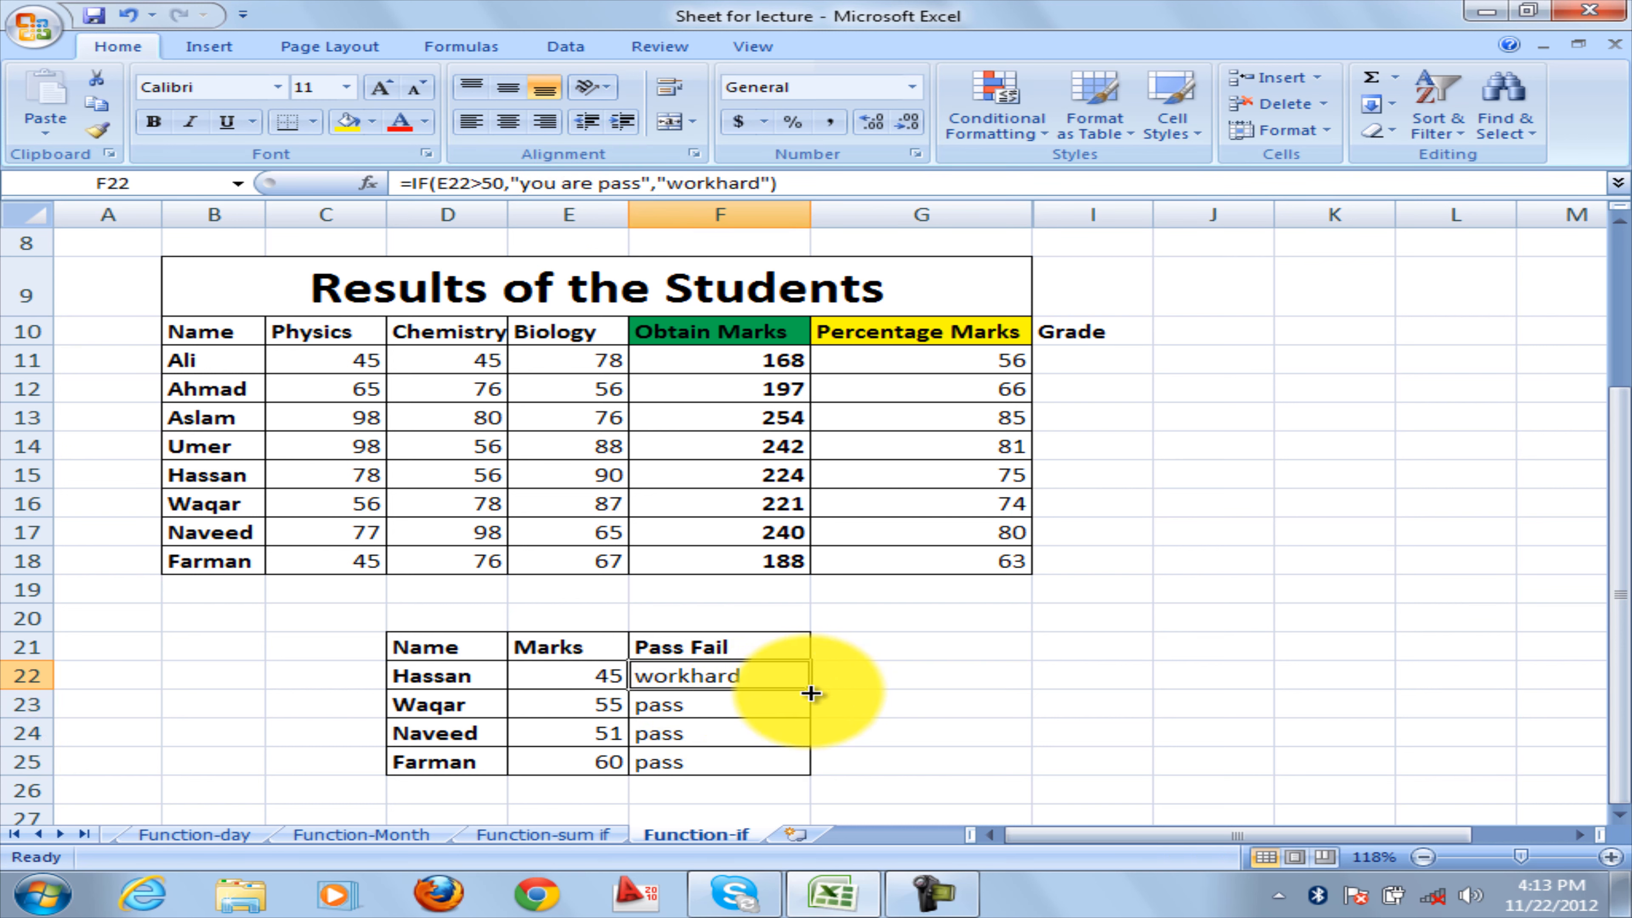
left_click_drag(811, 689, 821, 771)
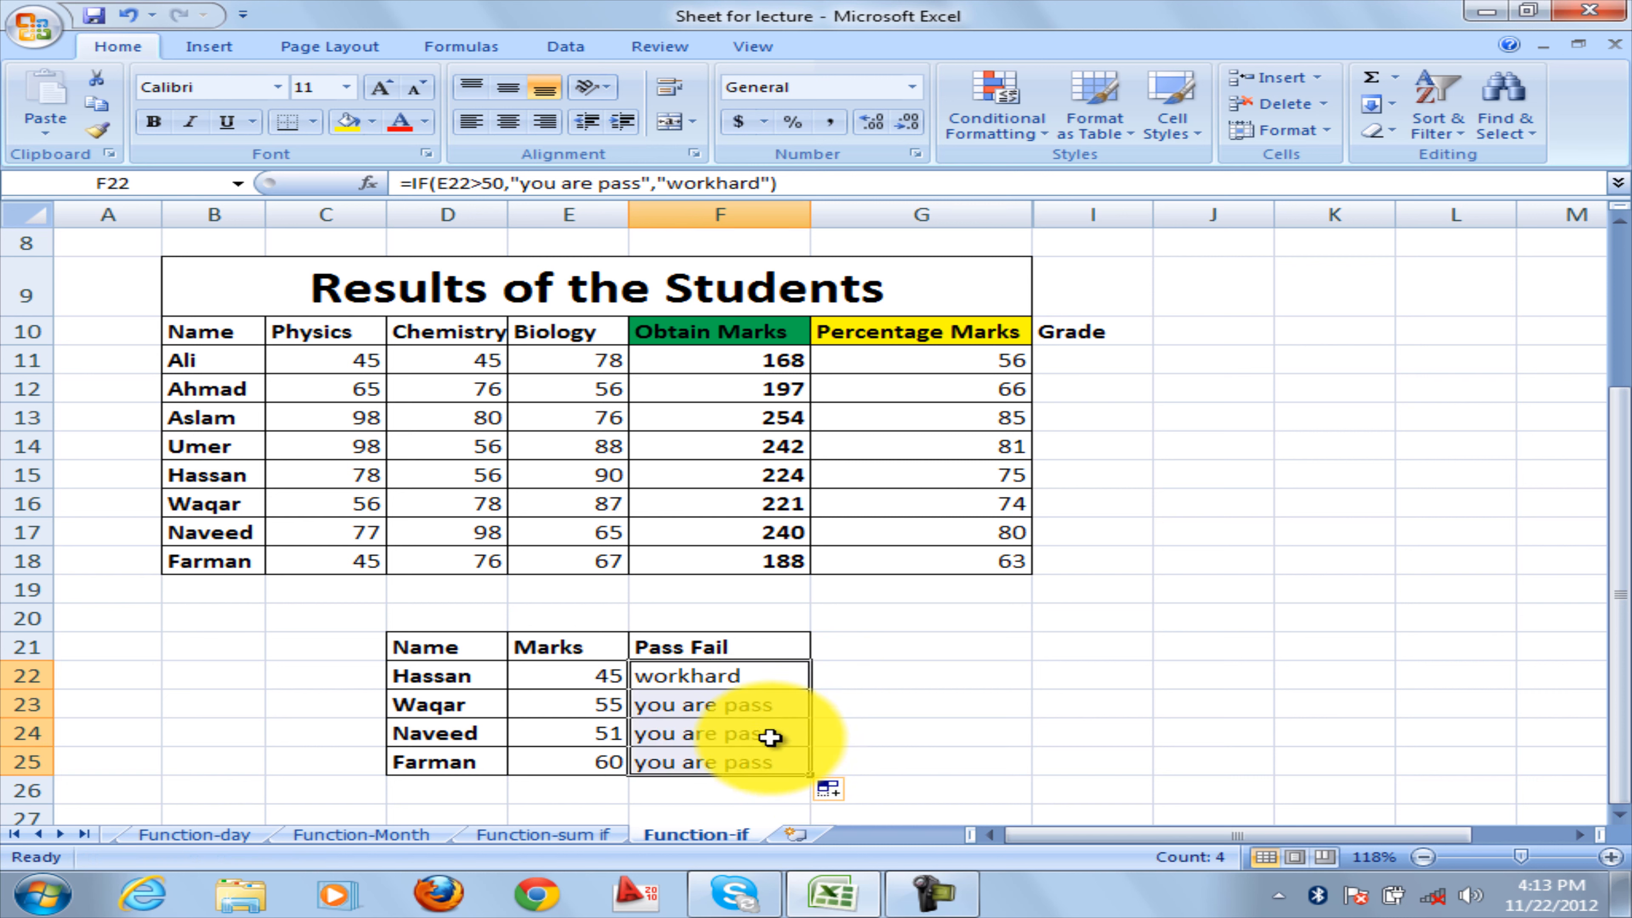